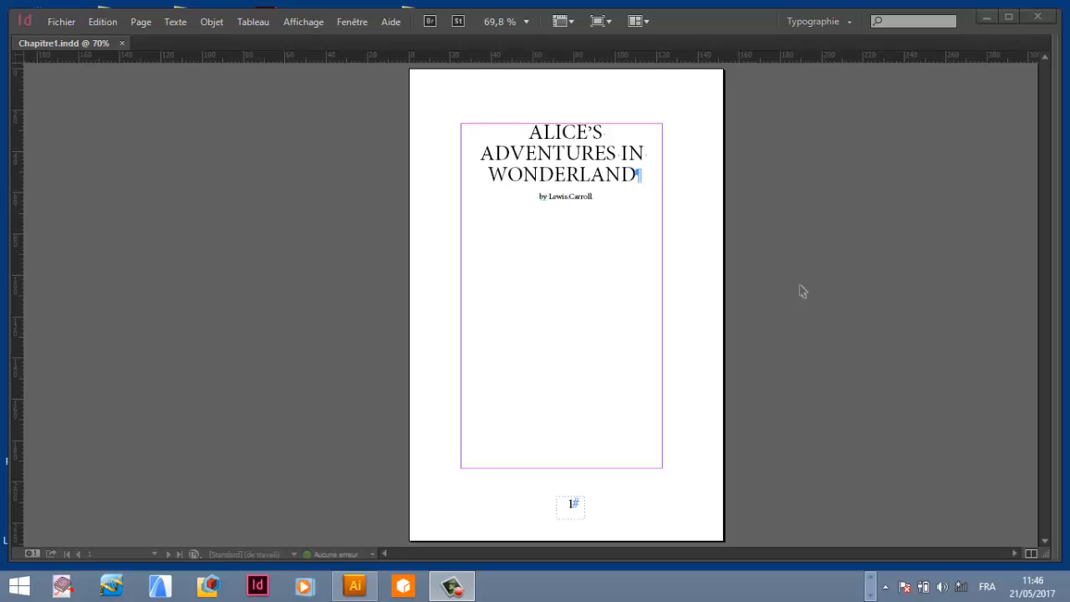
click(870, 578)
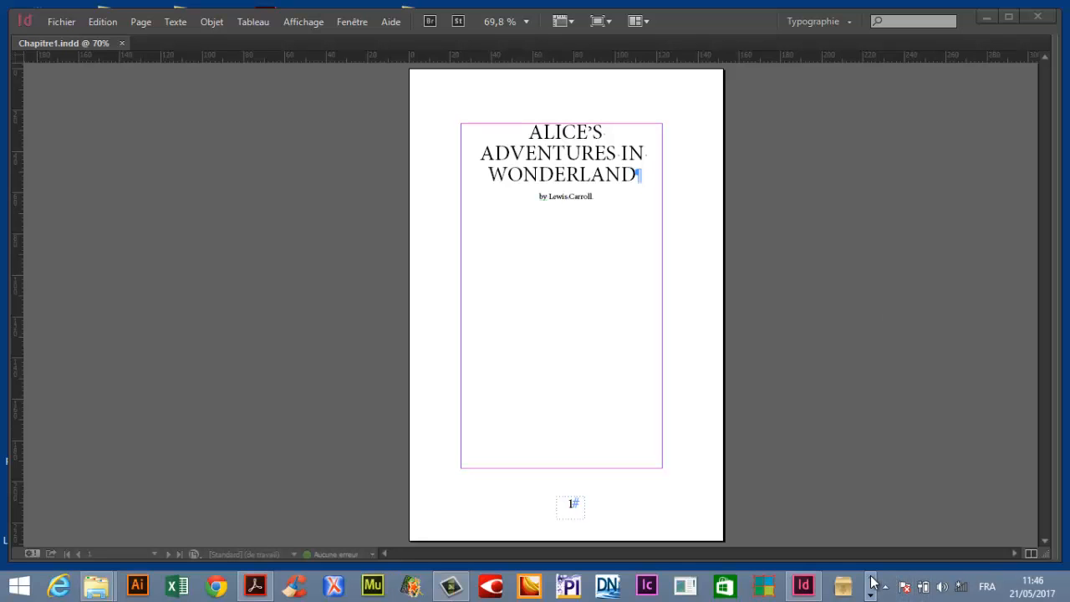
click(96, 585)
click(297, 507)
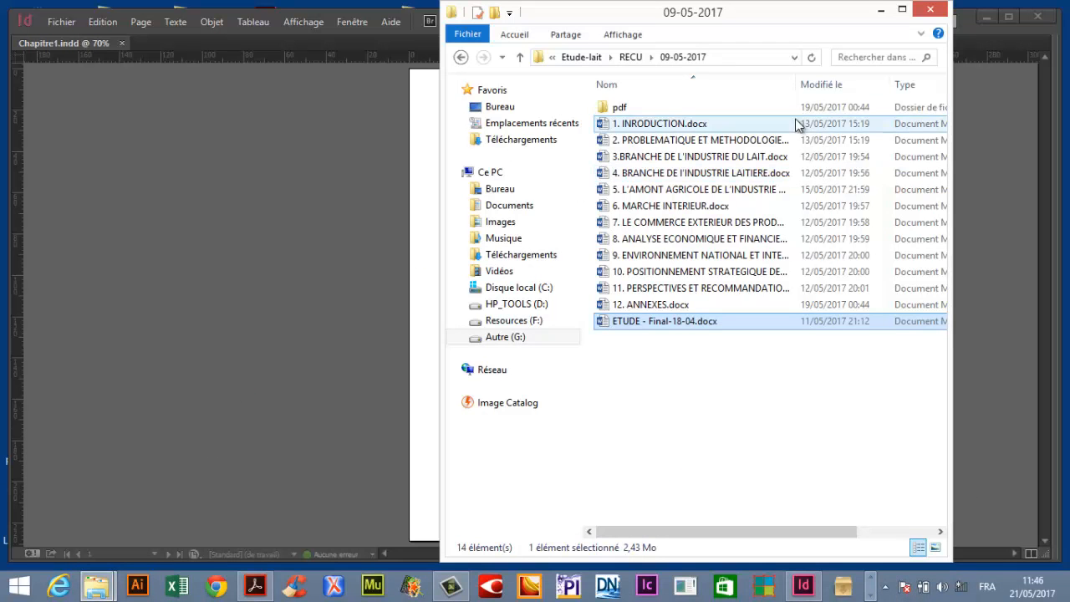
click(938, 10)
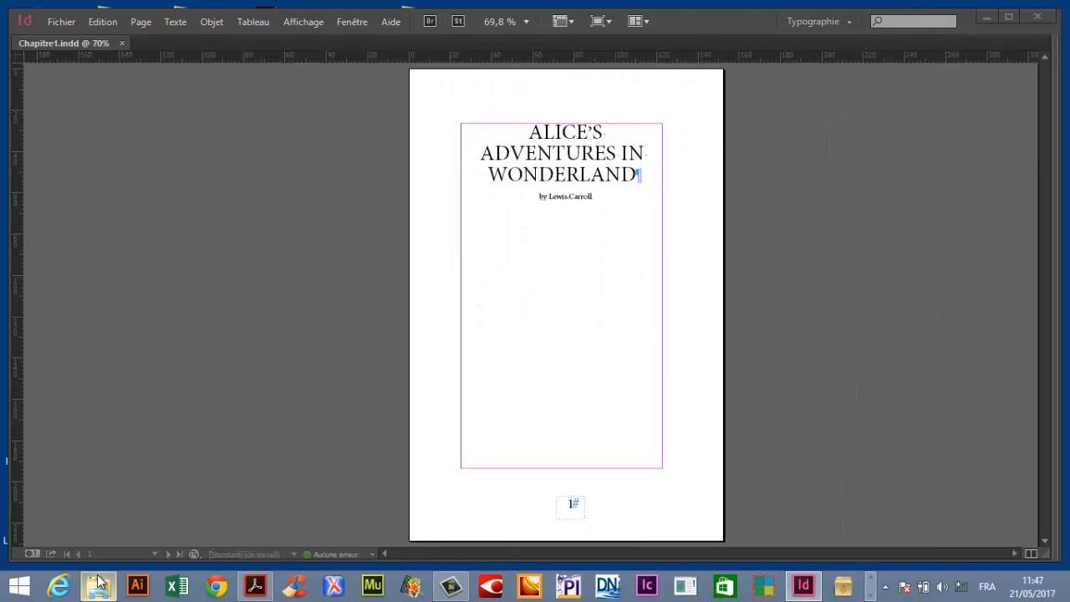
Open ALICE.rtf from its file folder in Word and maximize the document window.
mouse_move(99, 585)
click(358, 477)
double_click(610, 160)
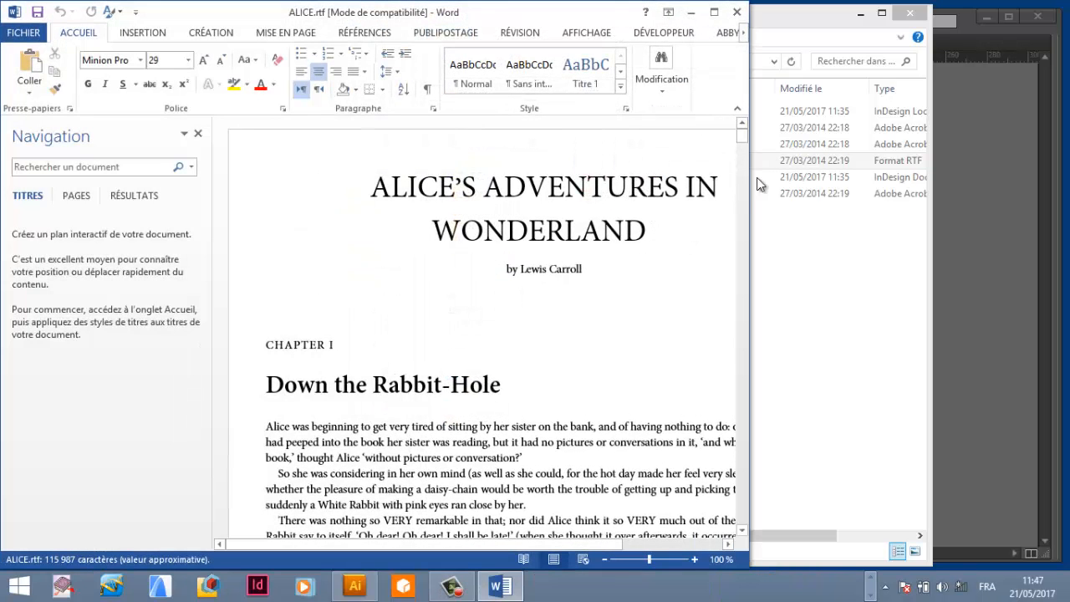
drag(742, 147, 742, 124)
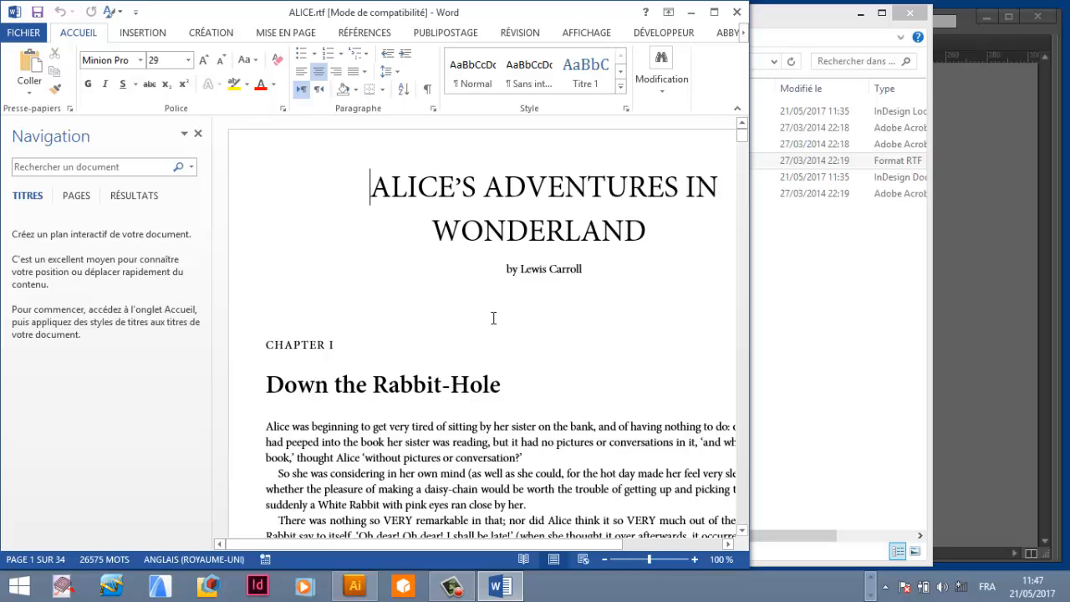
click(713, 12)
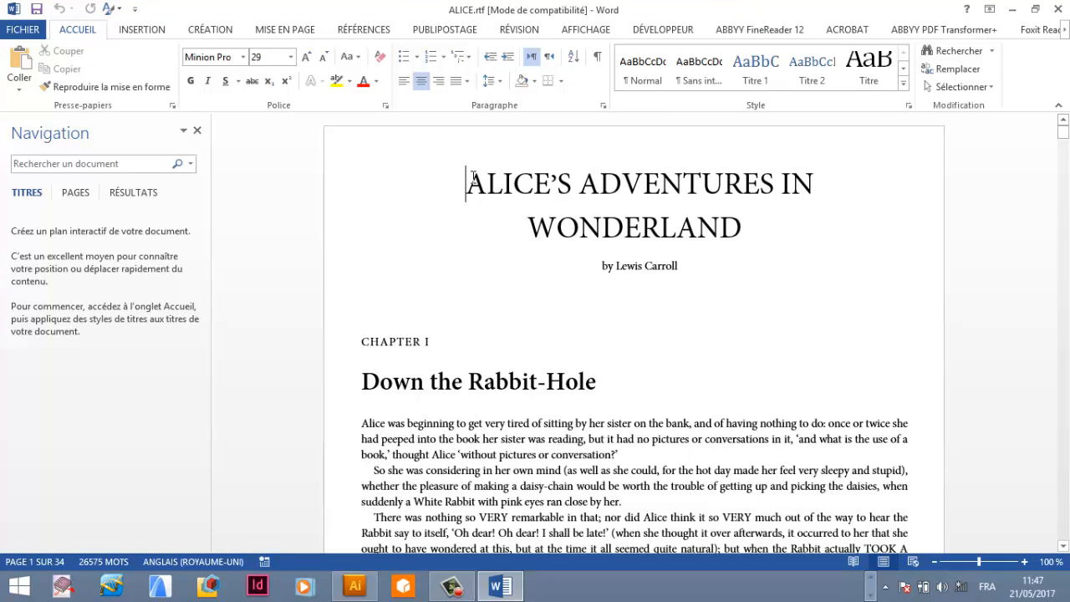
Select and copy the text from the book title through the end of Chapter I.
key(ctrl+shift+Down)
key(ctrl+shift+Down)
key(ctrl+shift+Down)
key(ctrl+shift+Down)
key(ctrl+shift+Down)
key(ctrl+shift+Down)
key(ctrl+shift+Down)
key(ctrl+shift+Down)
key(ctrl+shift+Down)
key(ctrl+shift+Down)
key(ctrl+shift+Down)
key(ctrl+shift+Down)
key(ctrl+shift+Down)
key(ctrl+shift+Down)
key(ctrl+shift+Down)
key(ctrl+shift+Down)
key(ctrl+shift+Down)
key(ctrl+shift+Down)
key(ctrl+shift+Down)
key(ctrl+shift+Down)
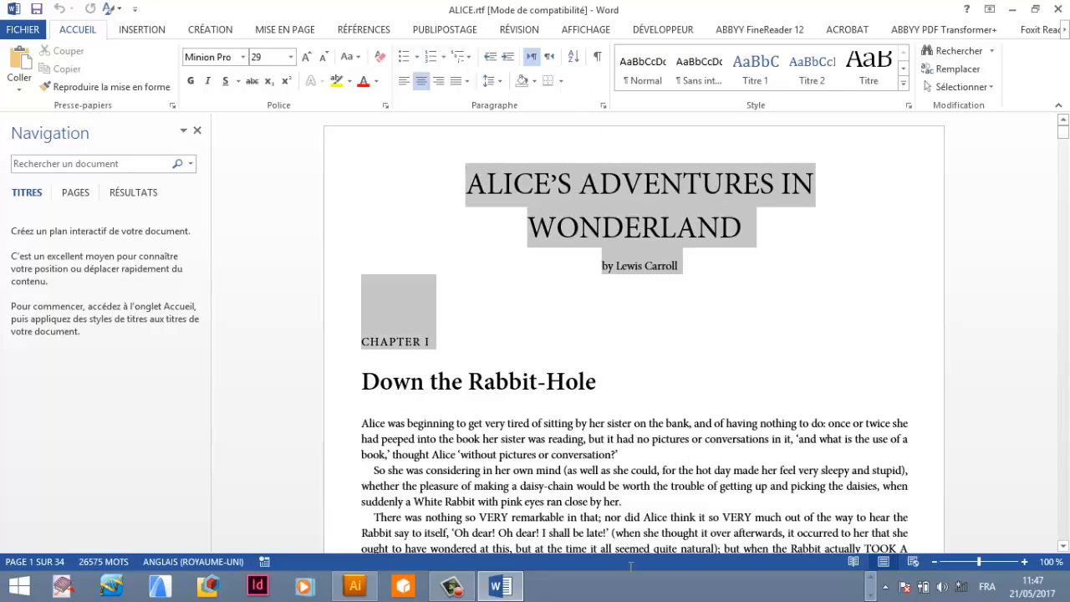
key(ctrl+shift+Down)
key(ctrl+shift+Down)
key(ctrl+shift+Down)
key(ctrl+shift+Down)
key(ctrl+shift+Down)
key(ctrl+shift+Down)
key(ctrl+shift+Down)
key(ctrl+shift+Down)
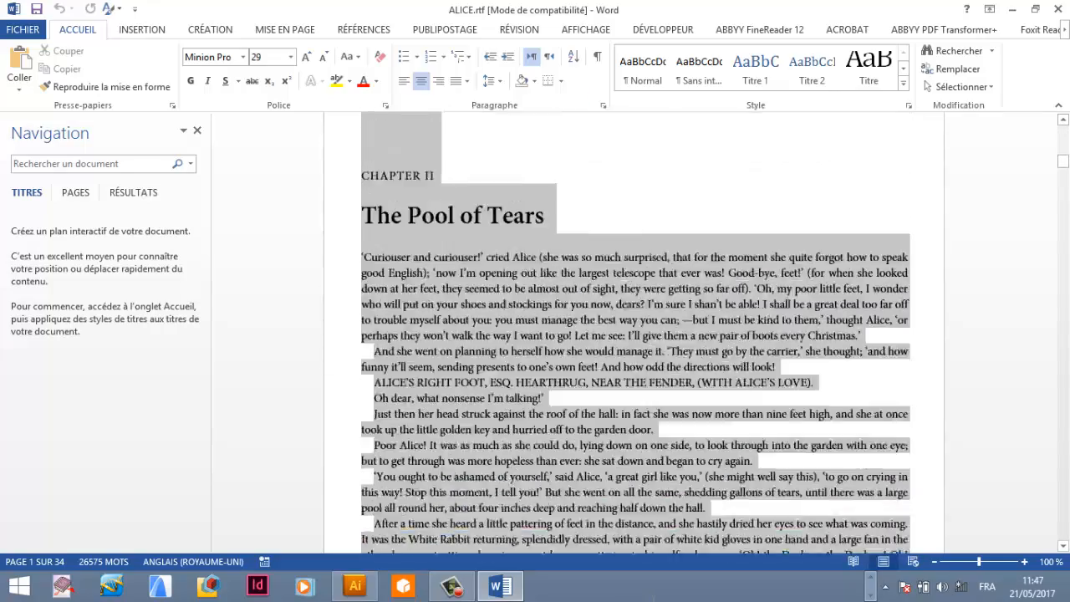
drag(574, 598, 644, 157)
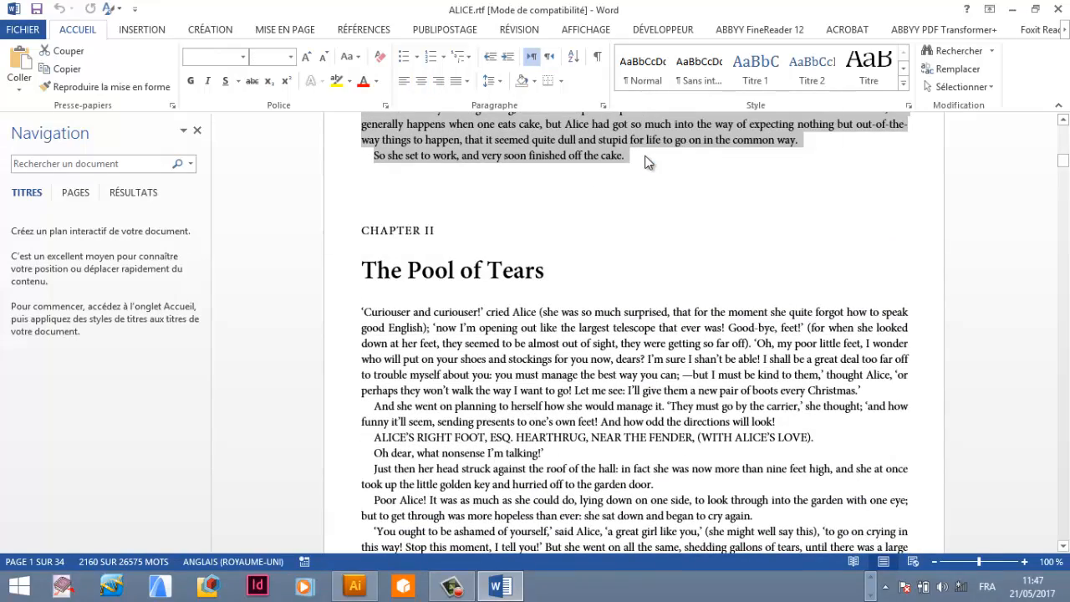
Paste the copied title and Chapter I text into a new blank document.
key(ctrl+n)
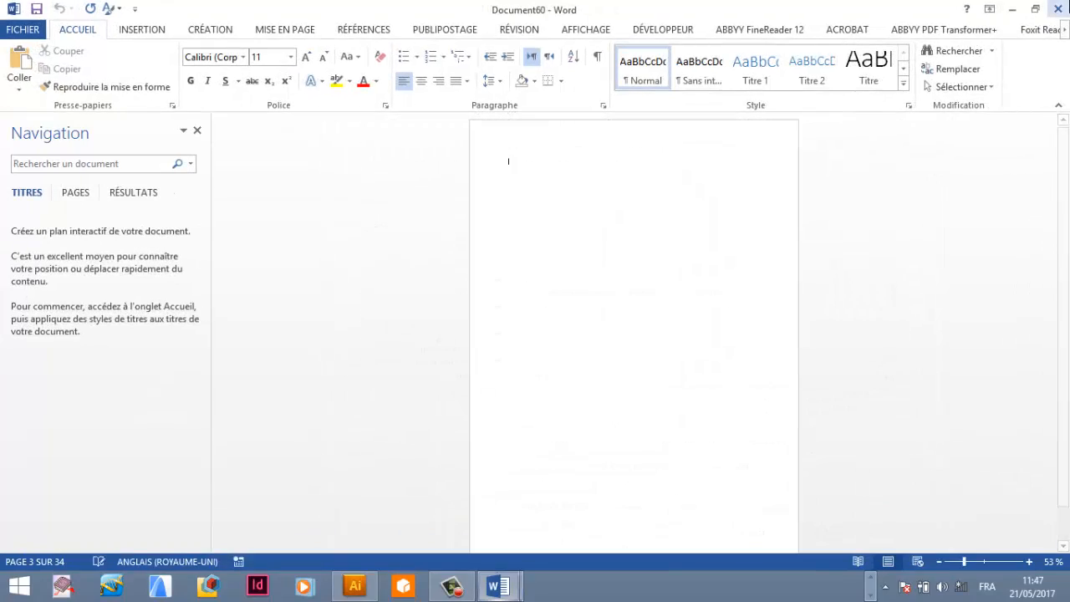
key(ctrl+v)
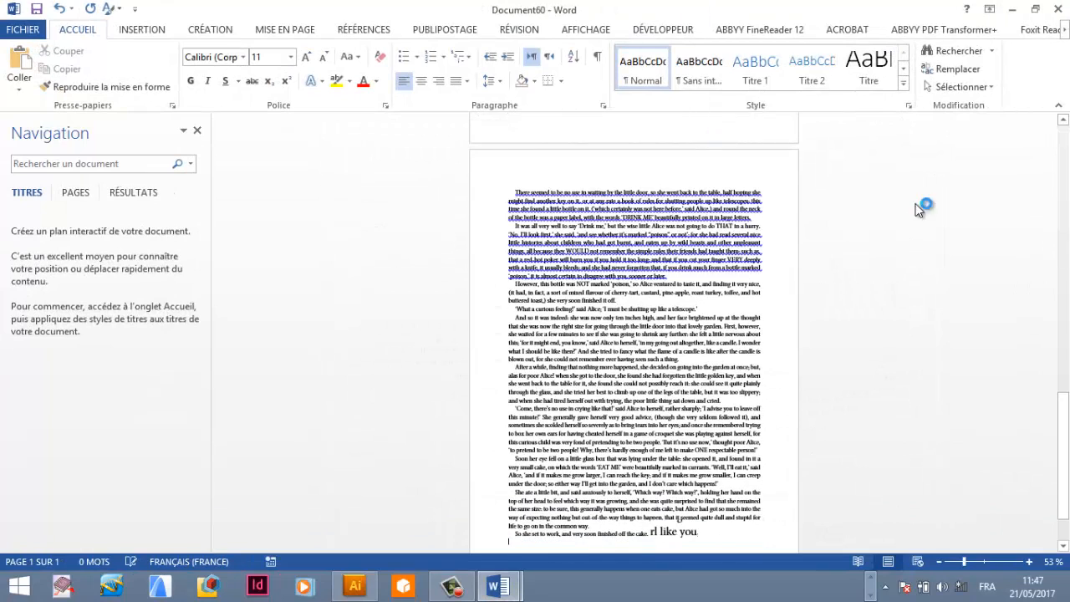
scroll(977, 192, up, 5)
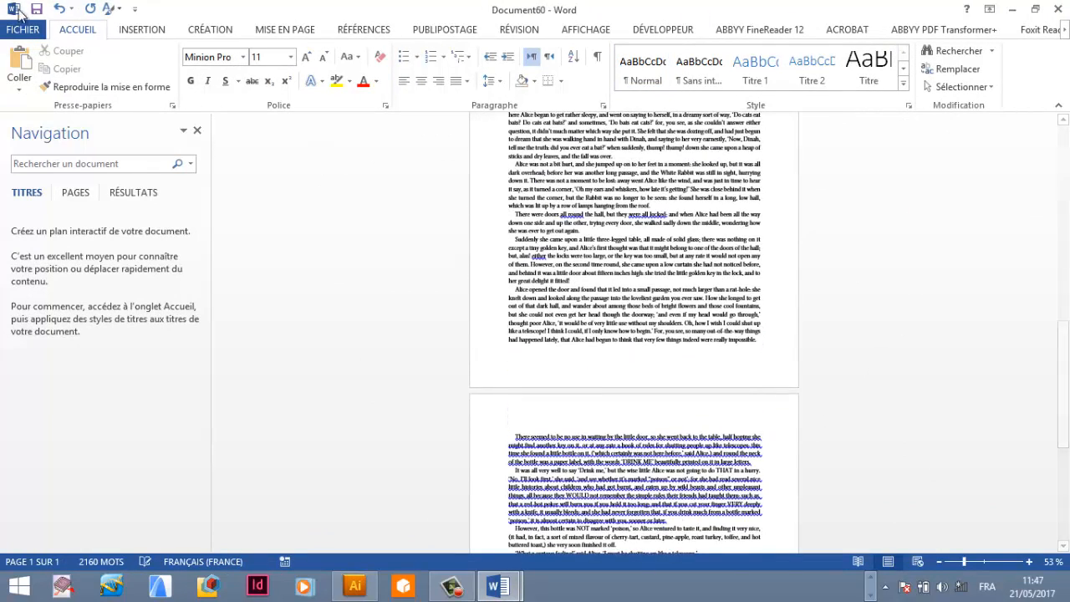
Save the document as Chapitre-1.docx in the A Faire folder on the desktop and close it.
click(33, 31)
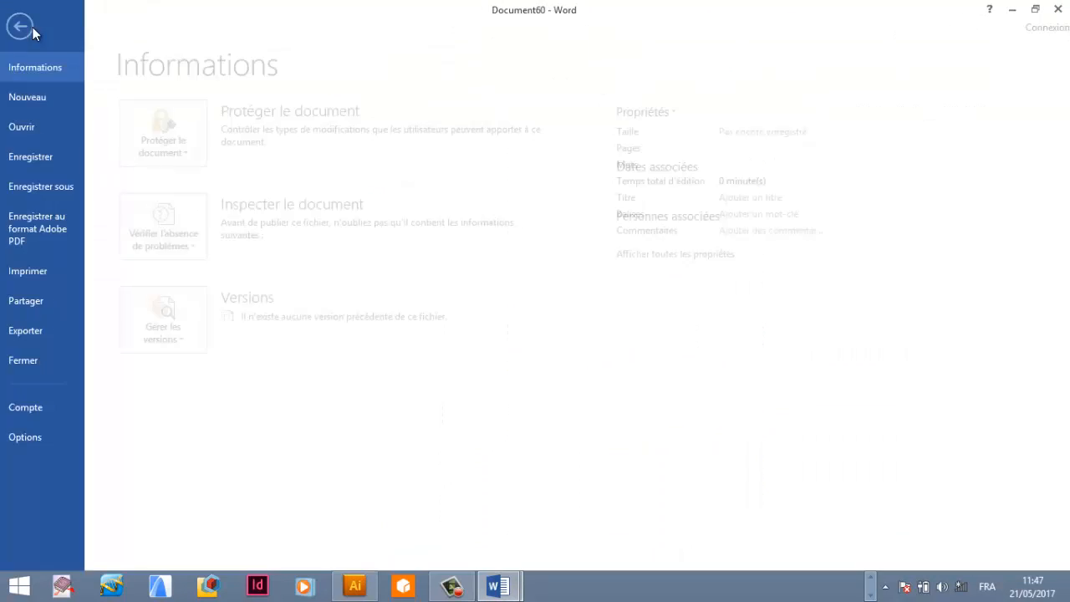
click(63, 188)
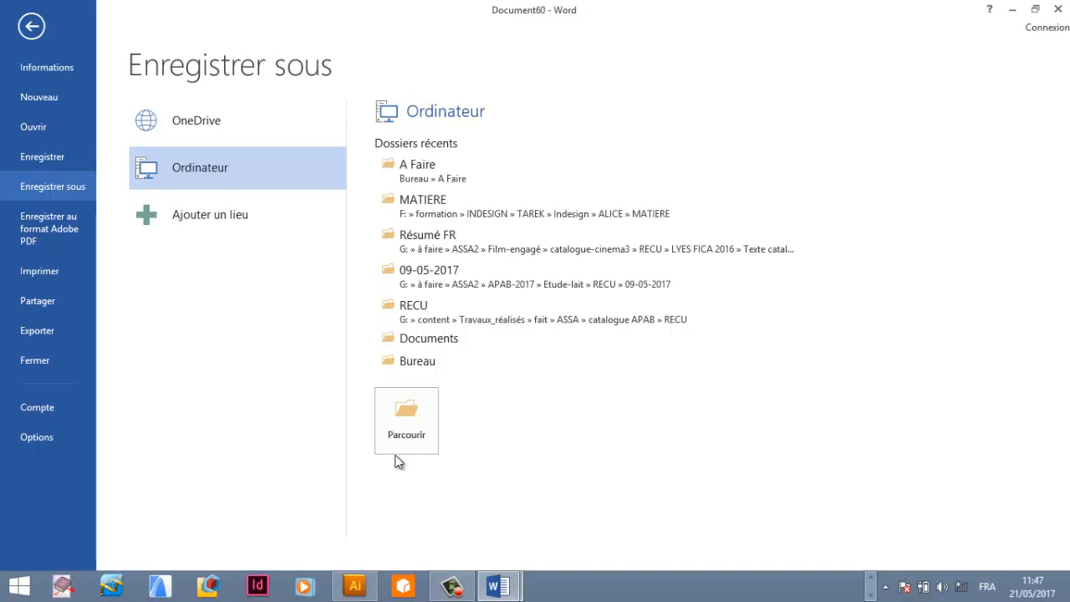
click(401, 422)
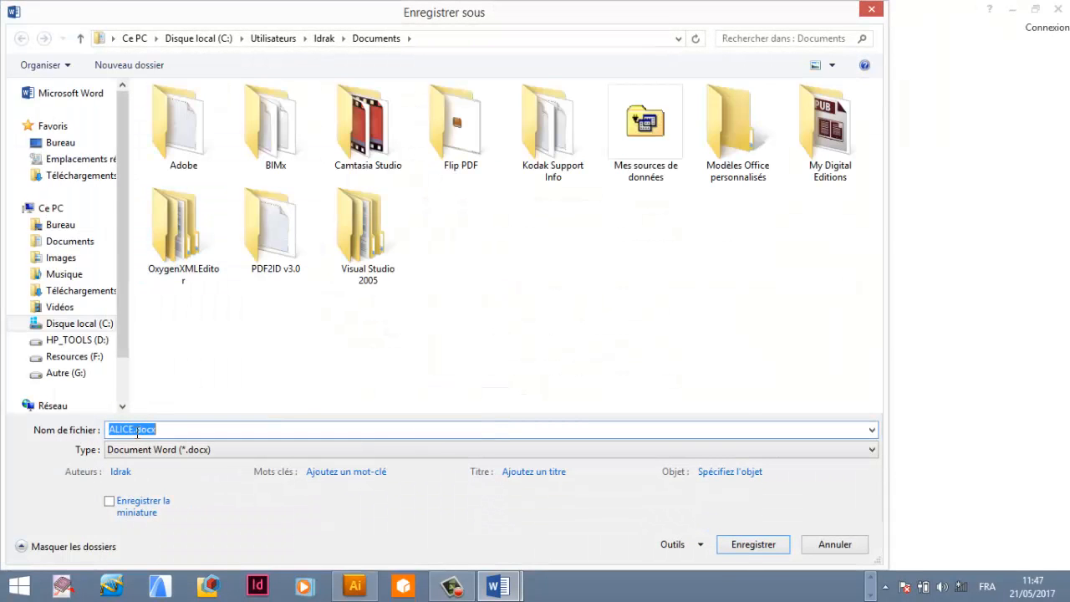
click(52, 147)
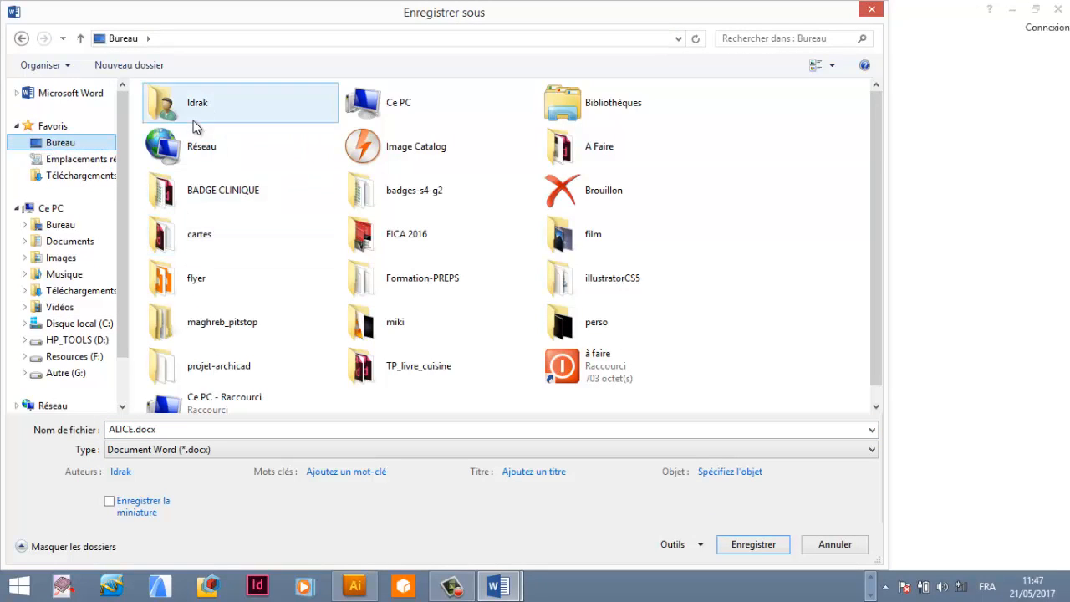
double_click(608, 144)
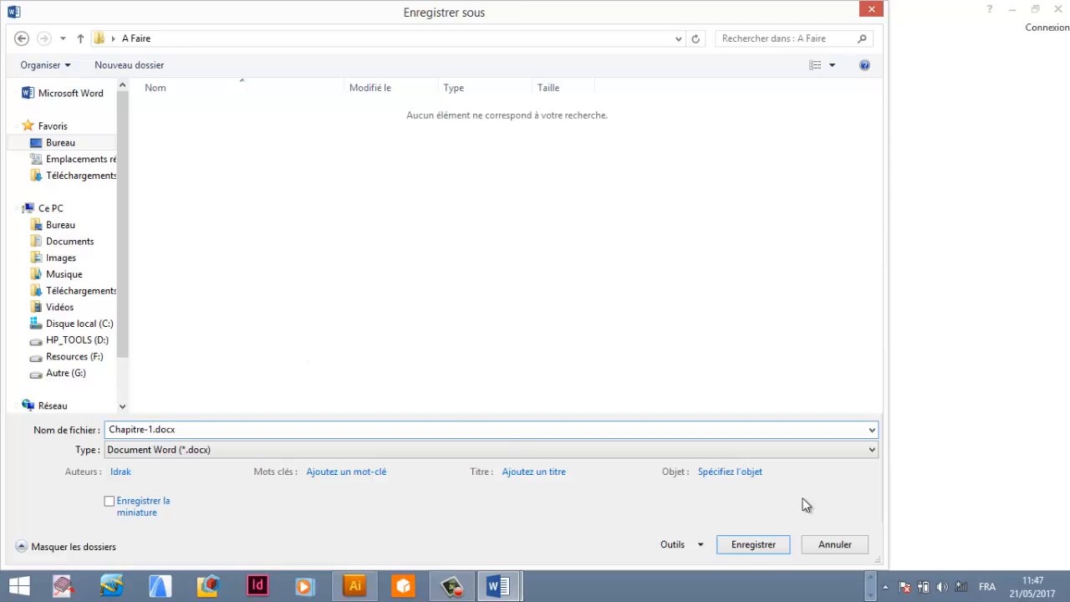
click(767, 548)
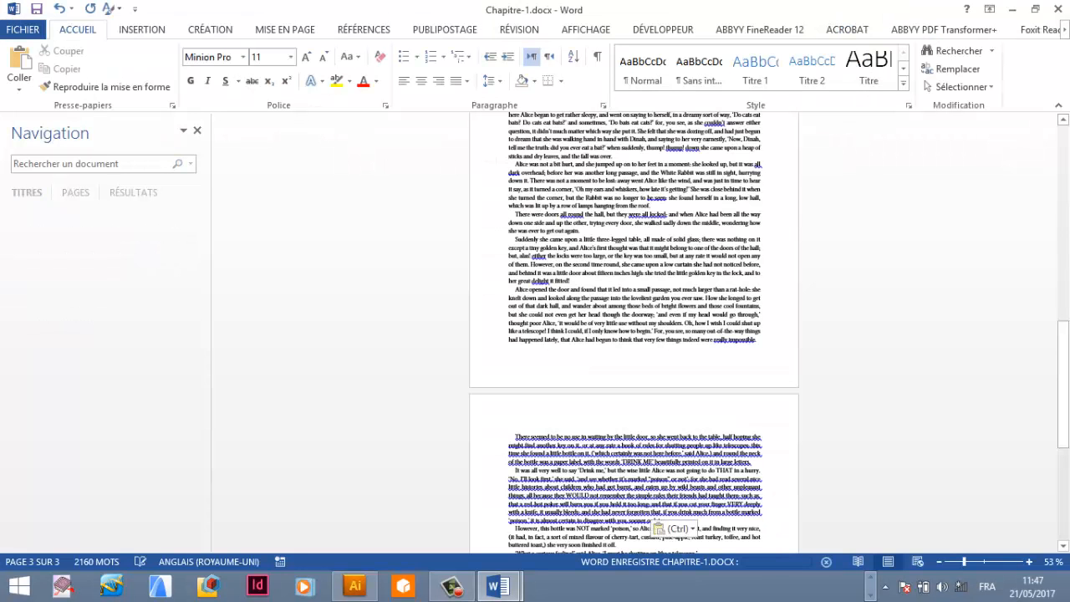
click(1058, 13)
Copy all of Chapter II, from its chapter heading to its last paragraph, into a new blank document.
click(443, 311)
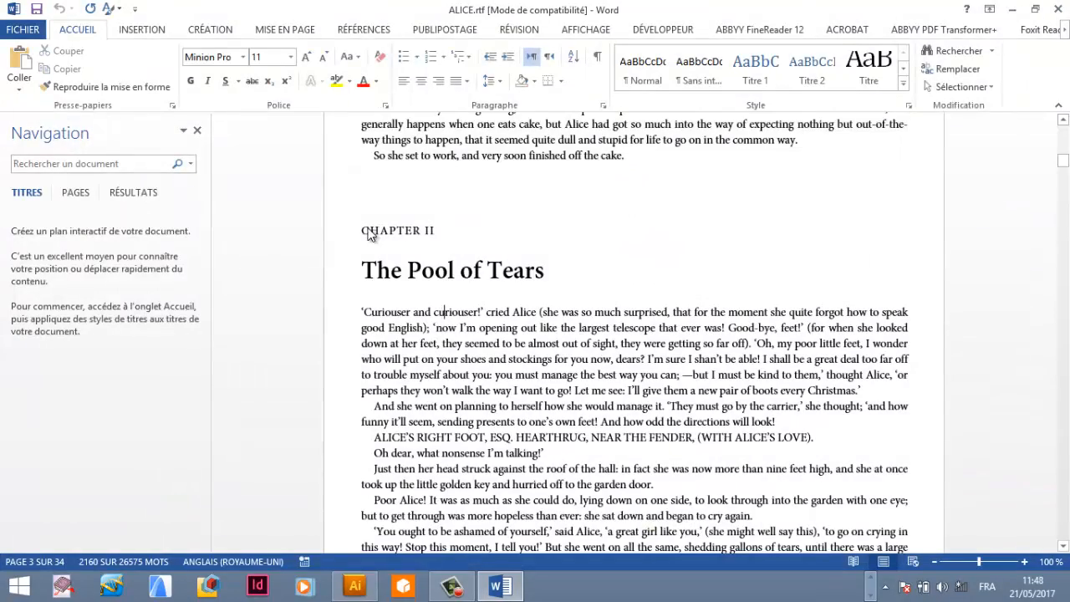
drag(365, 230, 603, 327)
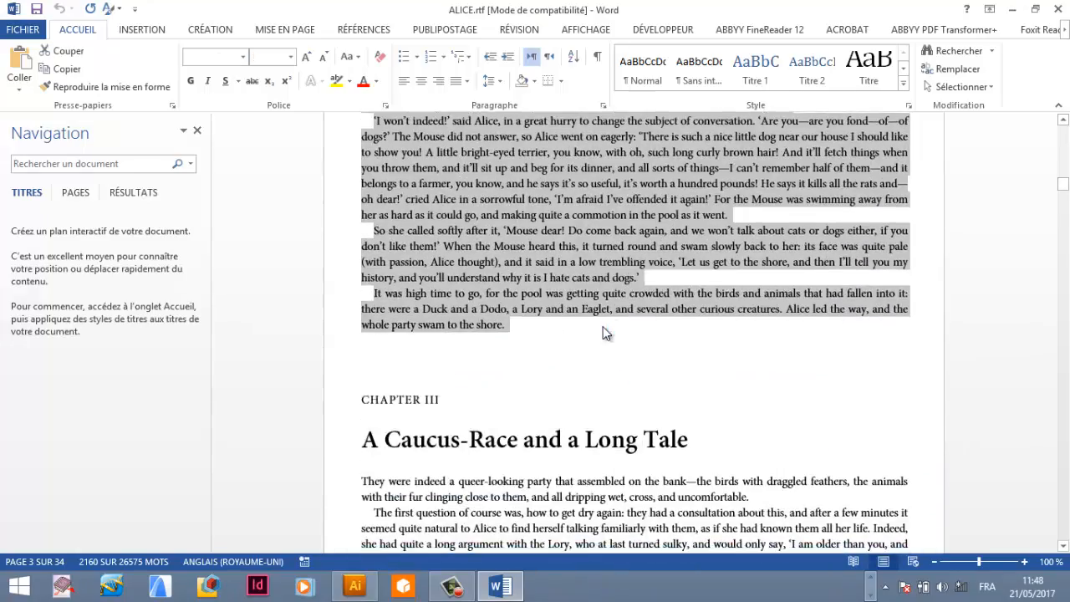
click(29, 32)
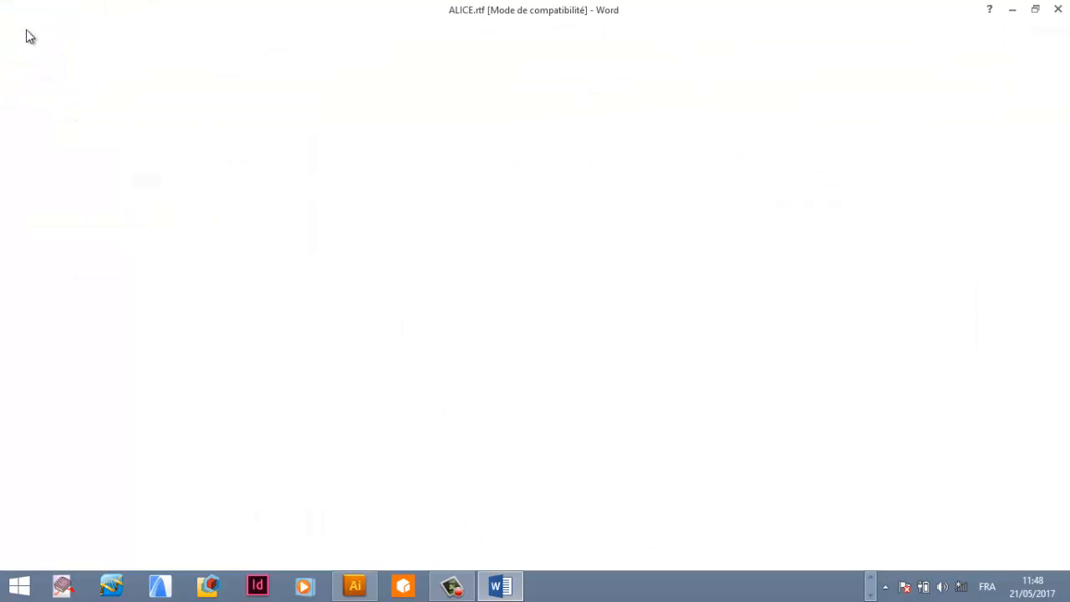
click(45, 98)
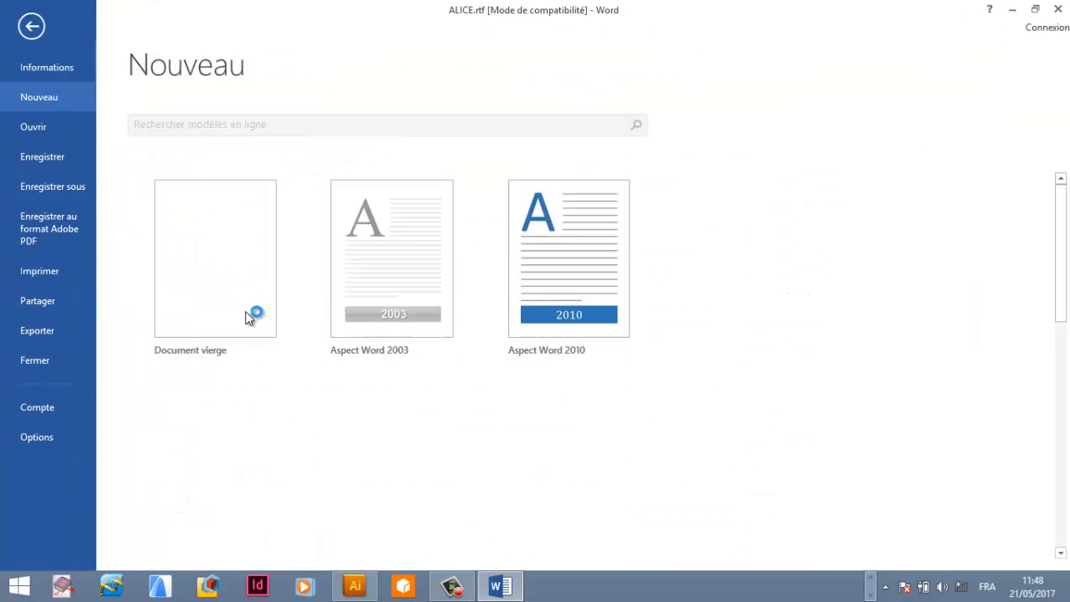
key(Escape)
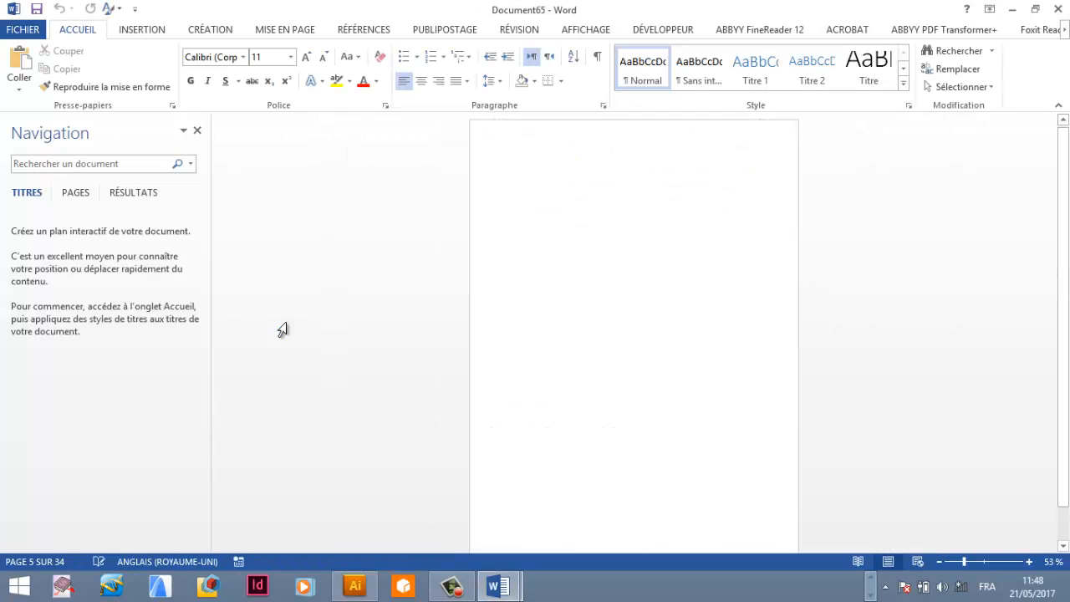
Save the Chapter II document as Chapitre-2.docx in the desktop's A Faire folder and close it.
click(23, 29)
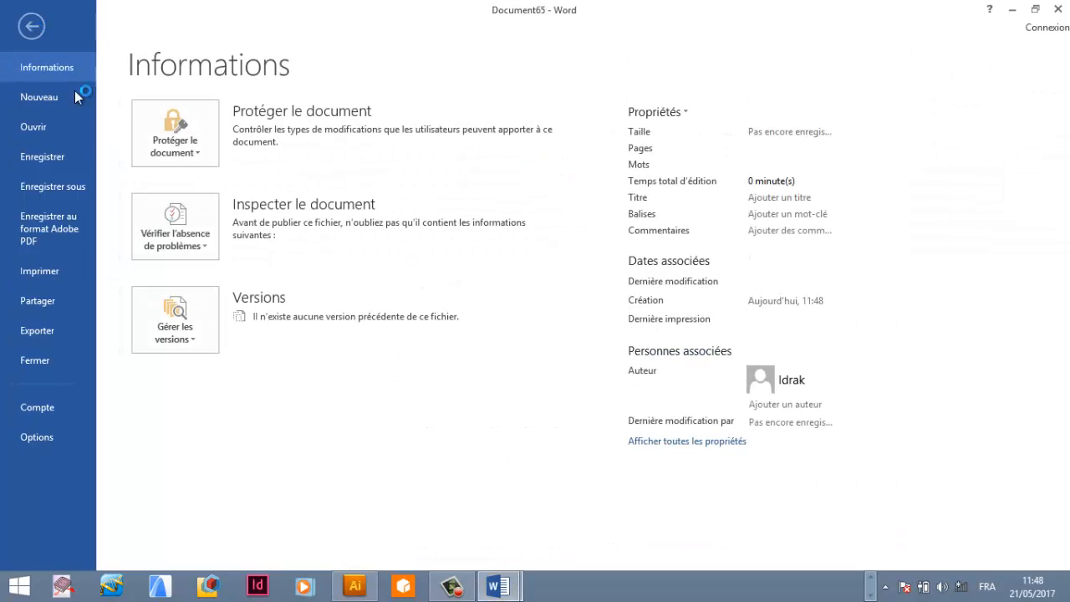
click(55, 186)
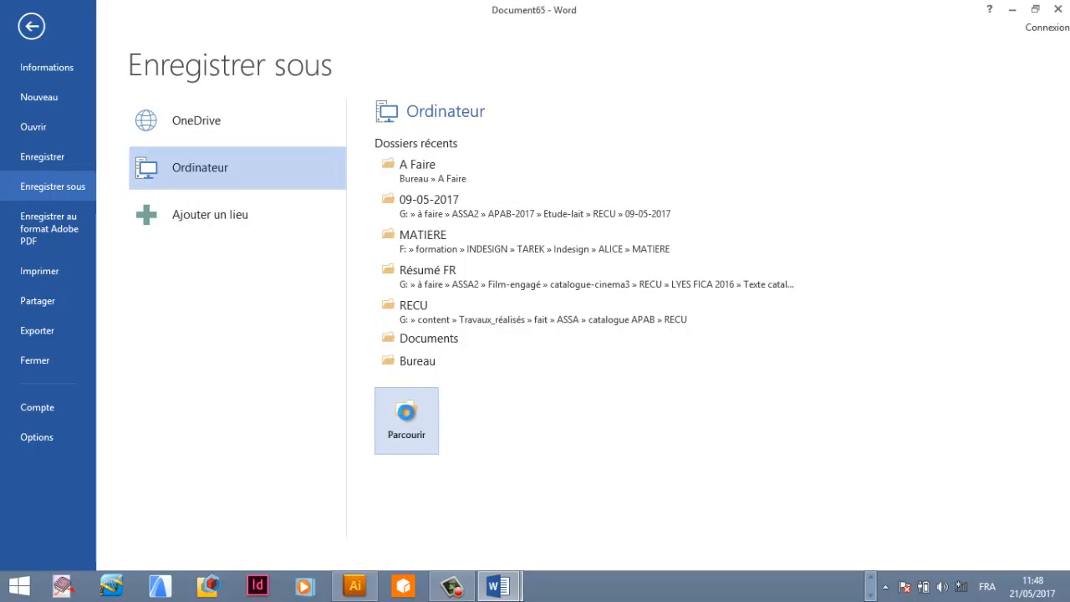
click(406, 413)
click(67, 142)
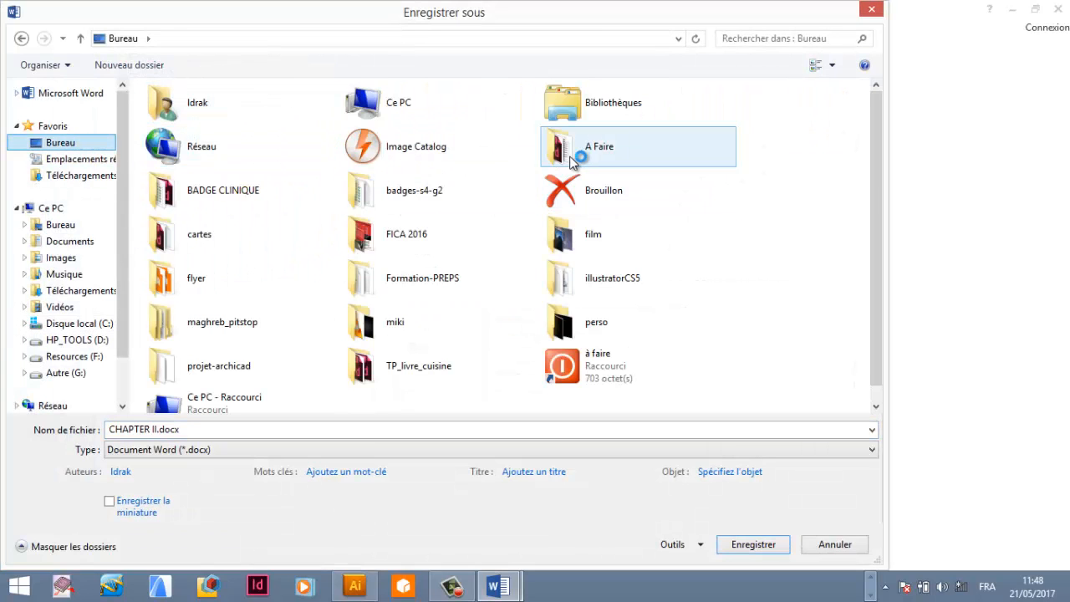
double_click(571, 158)
click(159, 111)
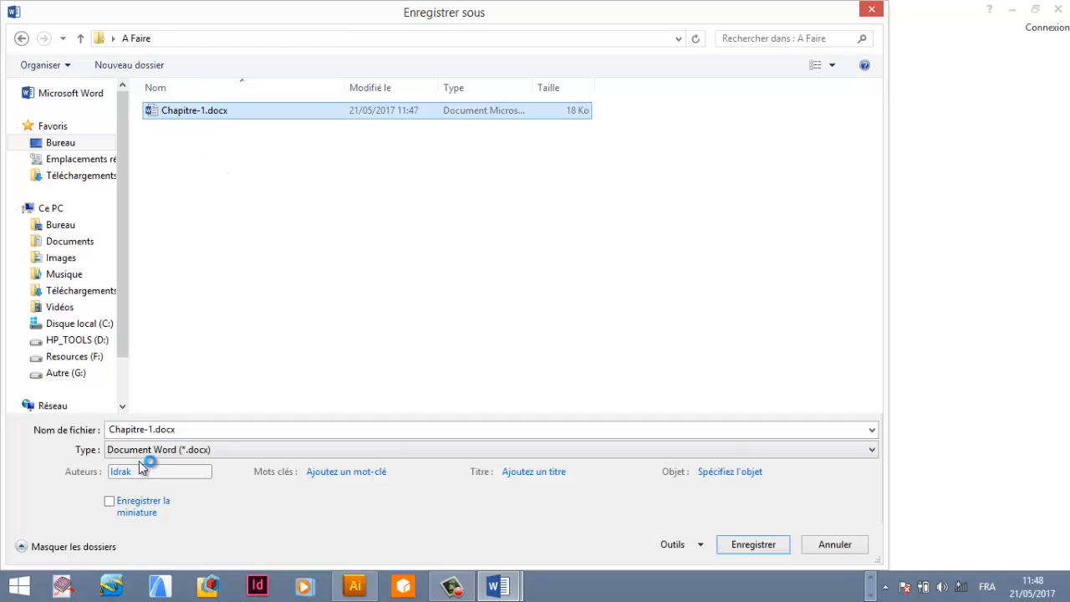
click(154, 430)
click(151, 429)
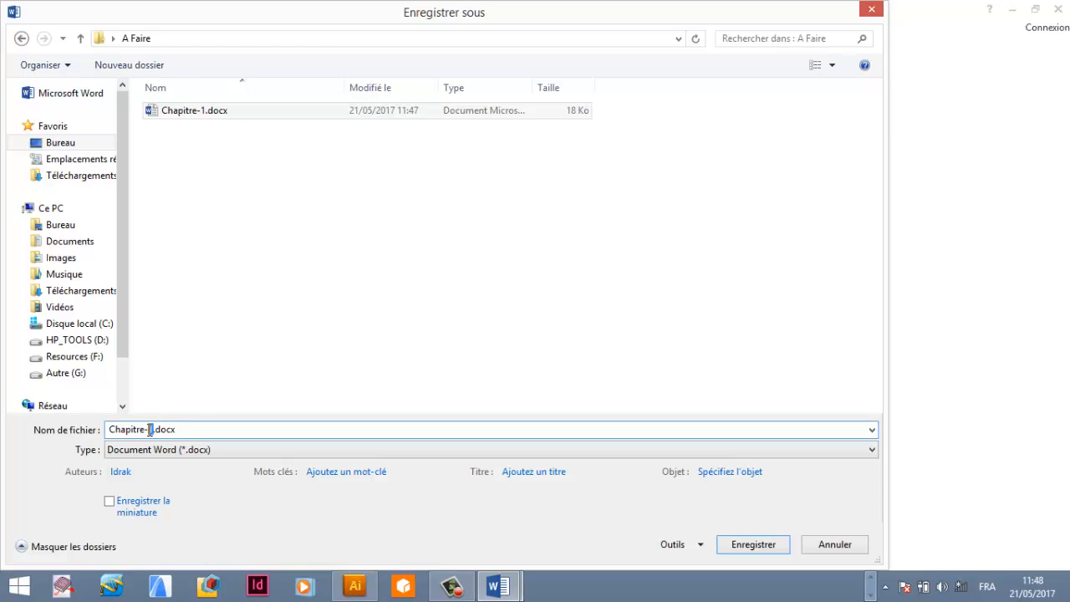
click(754, 544)
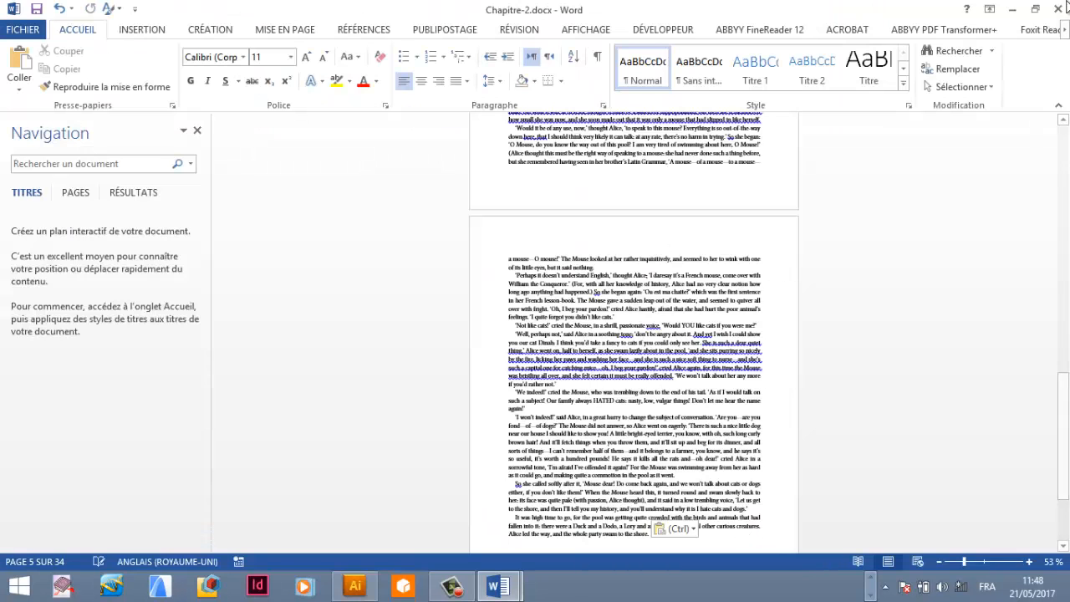
click(1057, 9)
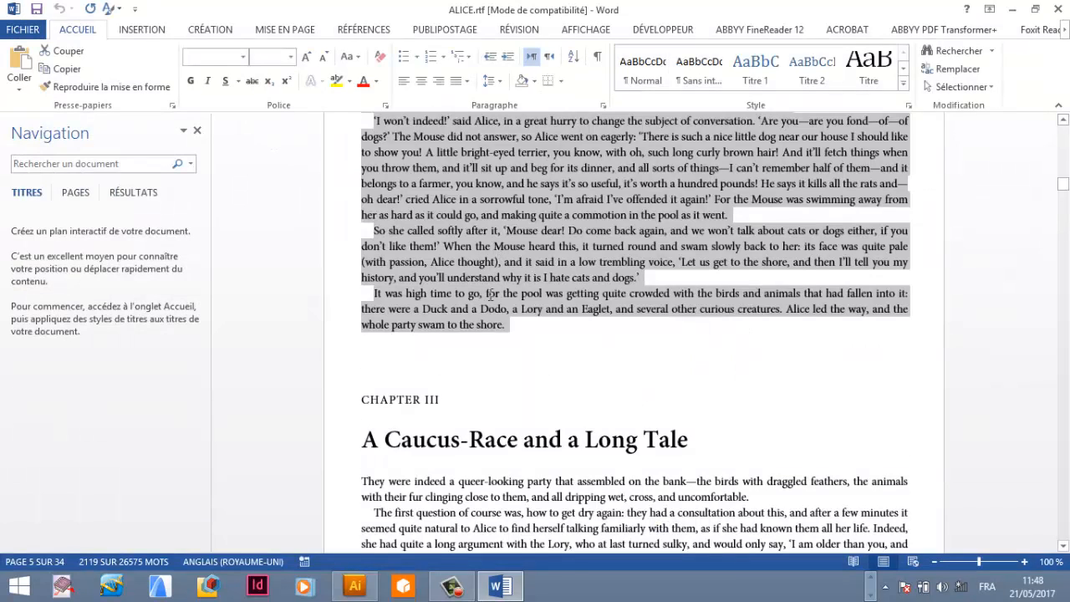
Copy all of Chapter III from ALICE.rtf and paste it into a new blank document.
scroll(485, 261, down, 2)
click(364, 289)
drag(361, 286, 563, 287)
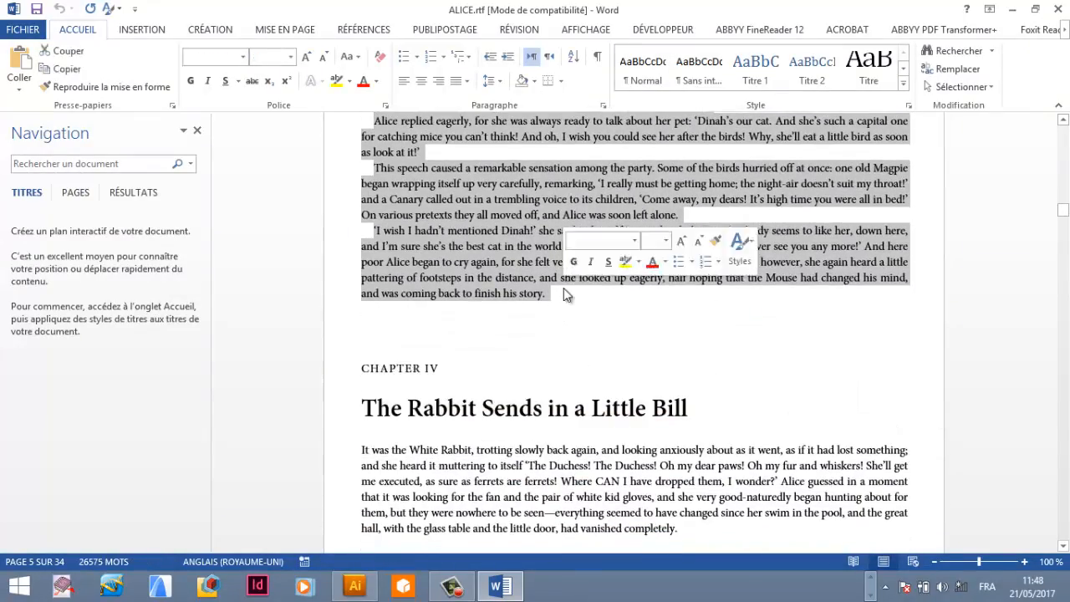
key(ctrl+n)
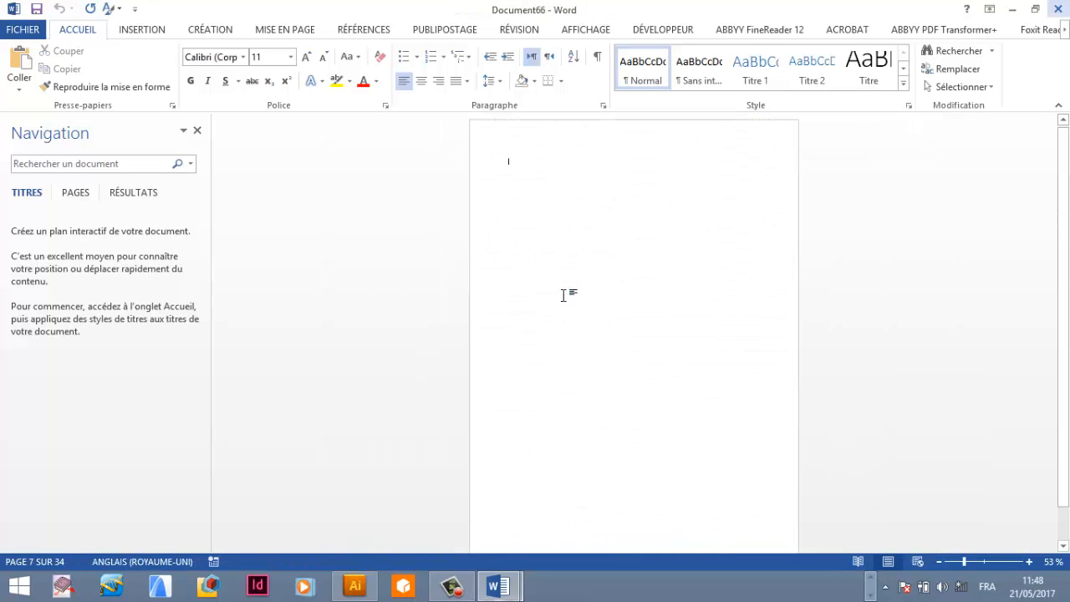
key(ctrl+v)
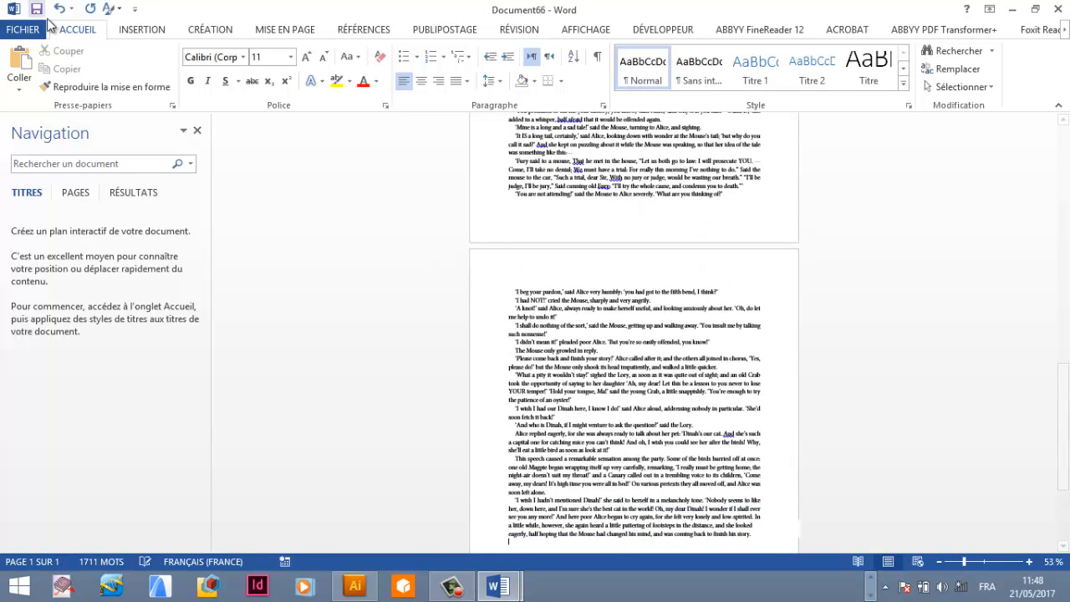
Save the Chapter III document as Chapitre-3.docx in the desktop's A Faire folder and close it.
click(25, 29)
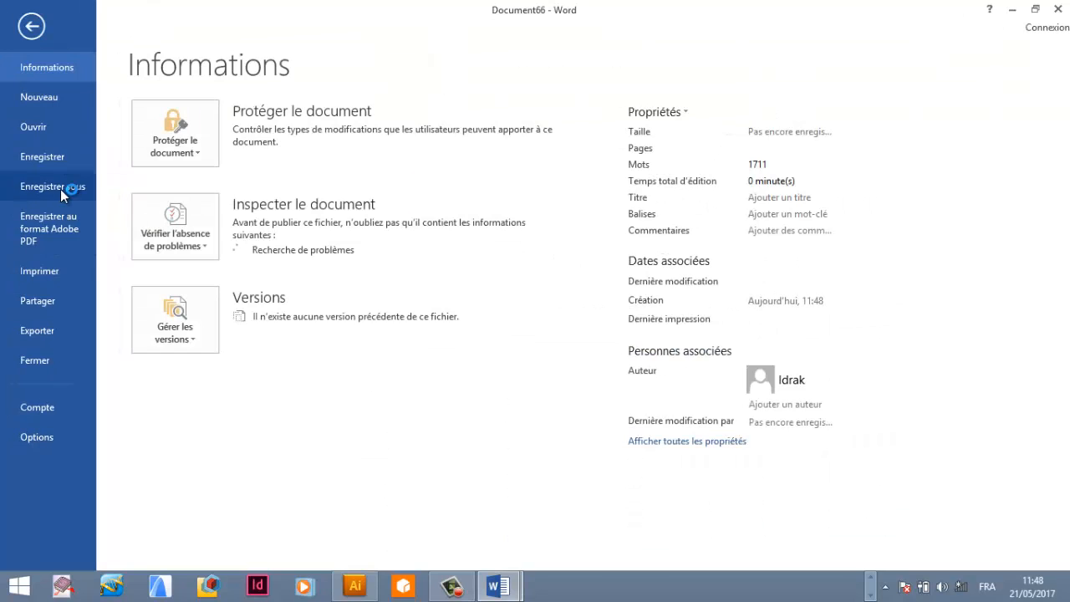
click(60, 188)
click(405, 418)
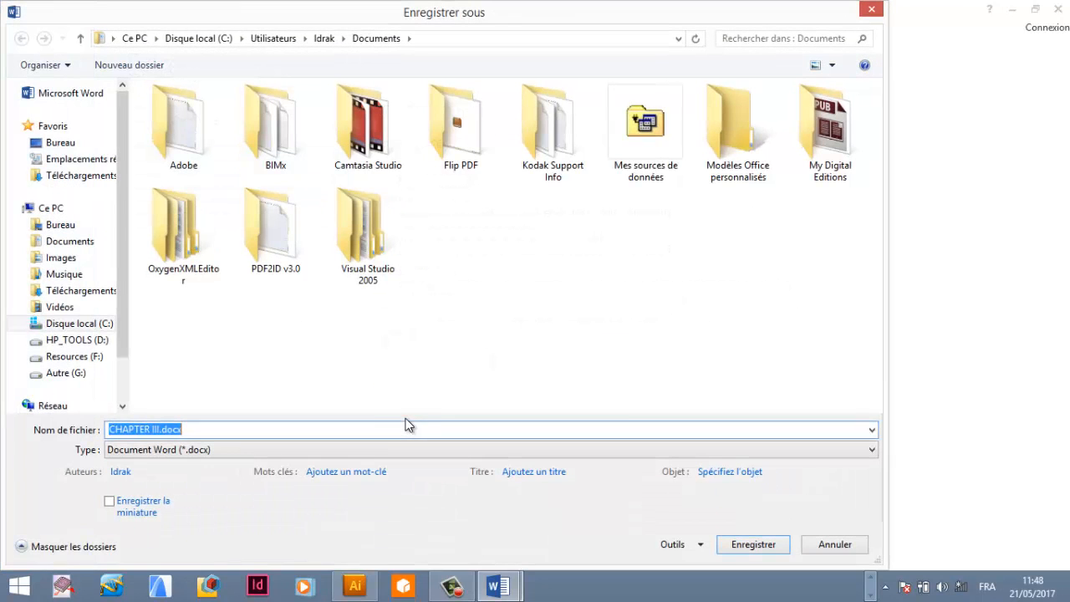
click(87, 146)
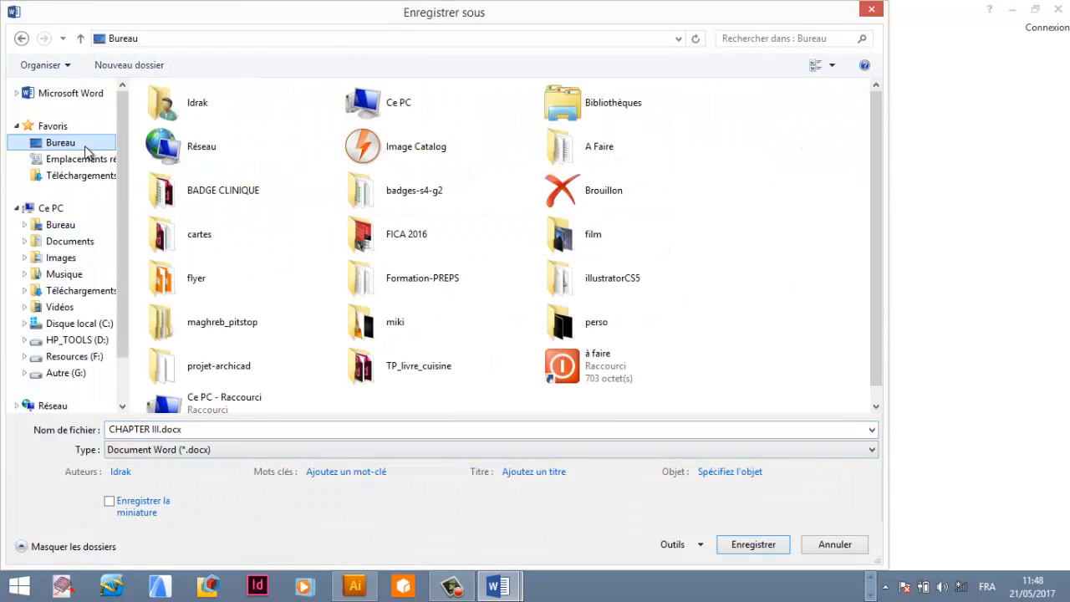
double_click(569, 148)
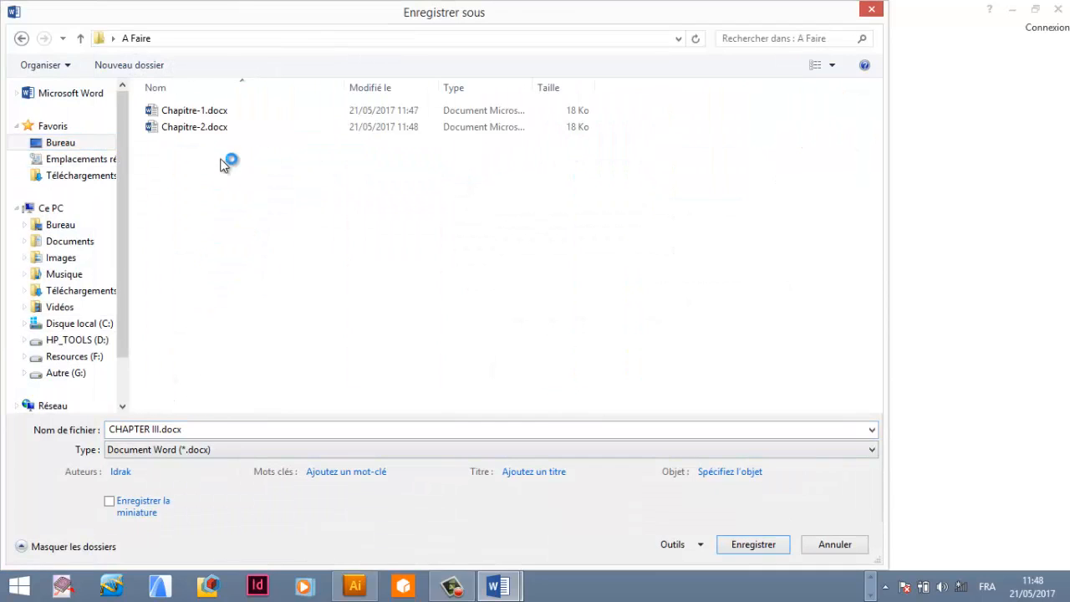
click(192, 128)
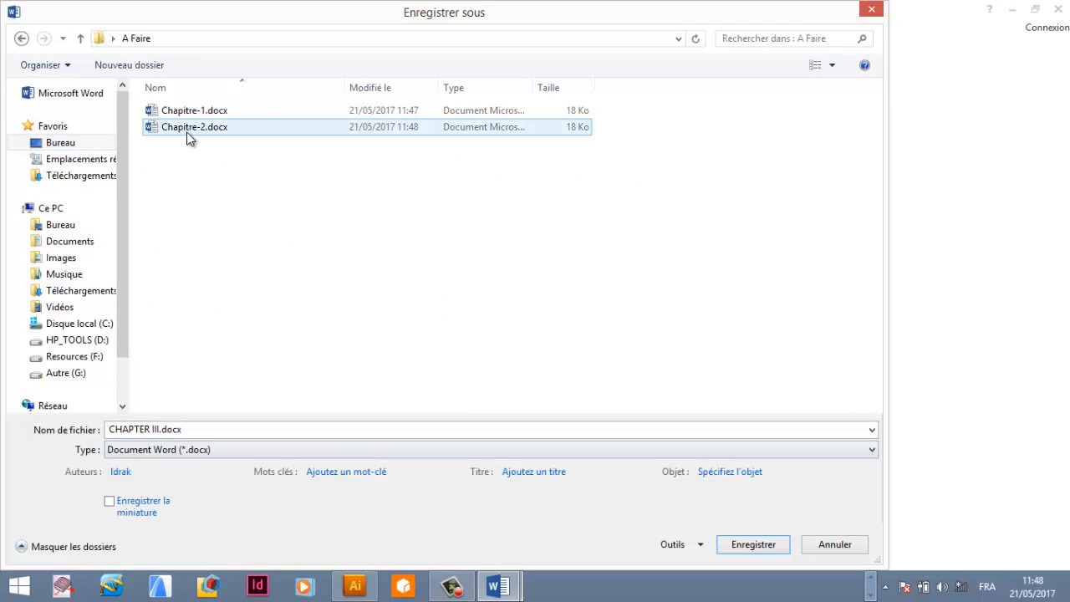
click(153, 431)
click(149, 430)
key(Delete)
text(3)
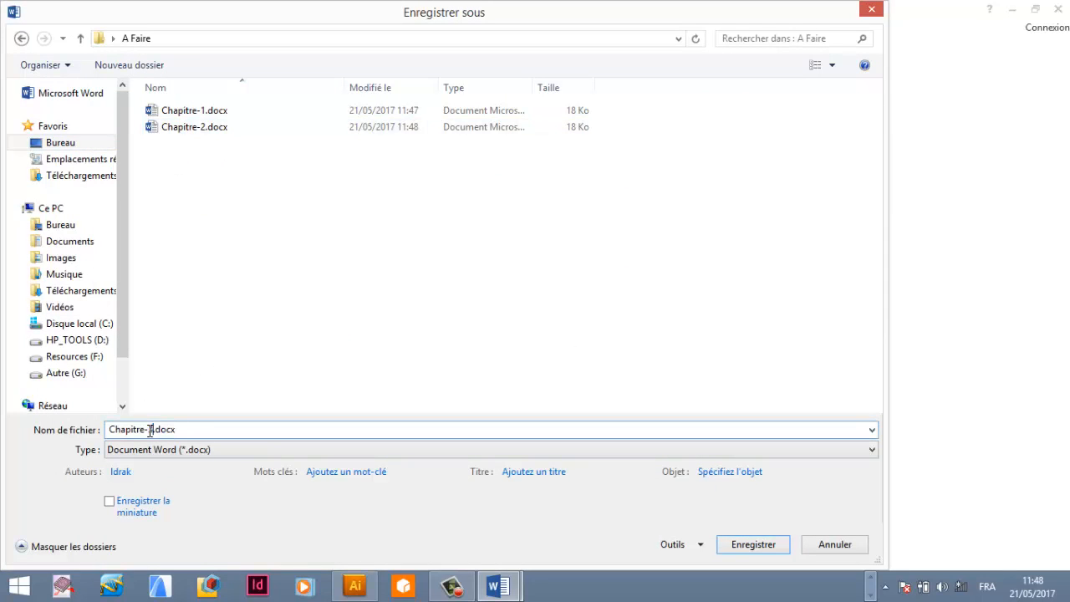
click(743, 545)
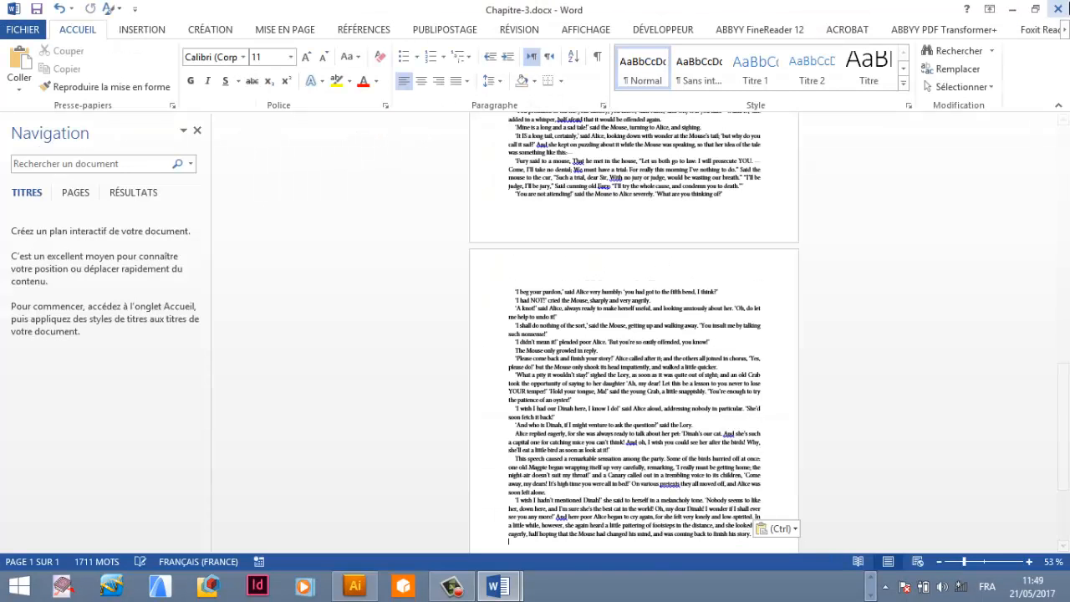
click(1058, 10)
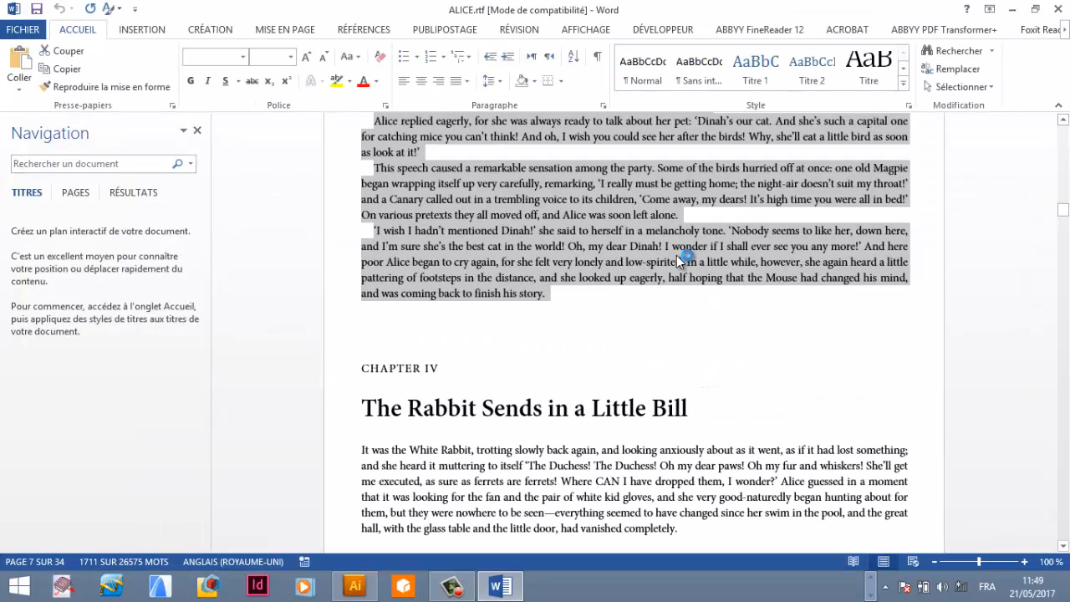
Put away ALICE.rtf and the A Faire window, and switch to InDesign to show Chapitre1.indd in preview mode without panels.
click(714, 335)
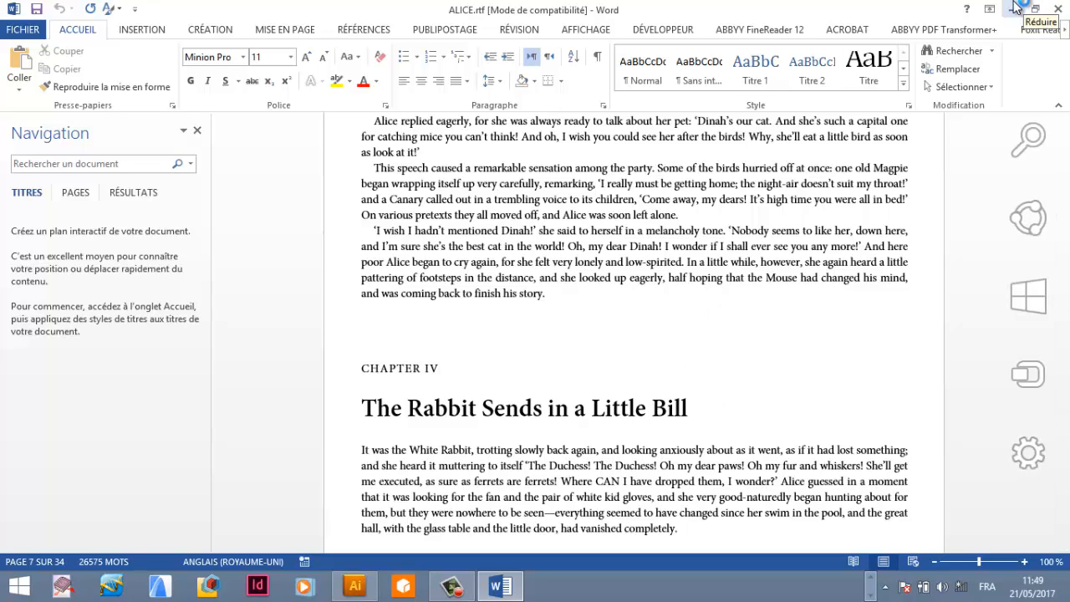
click(1044, 8)
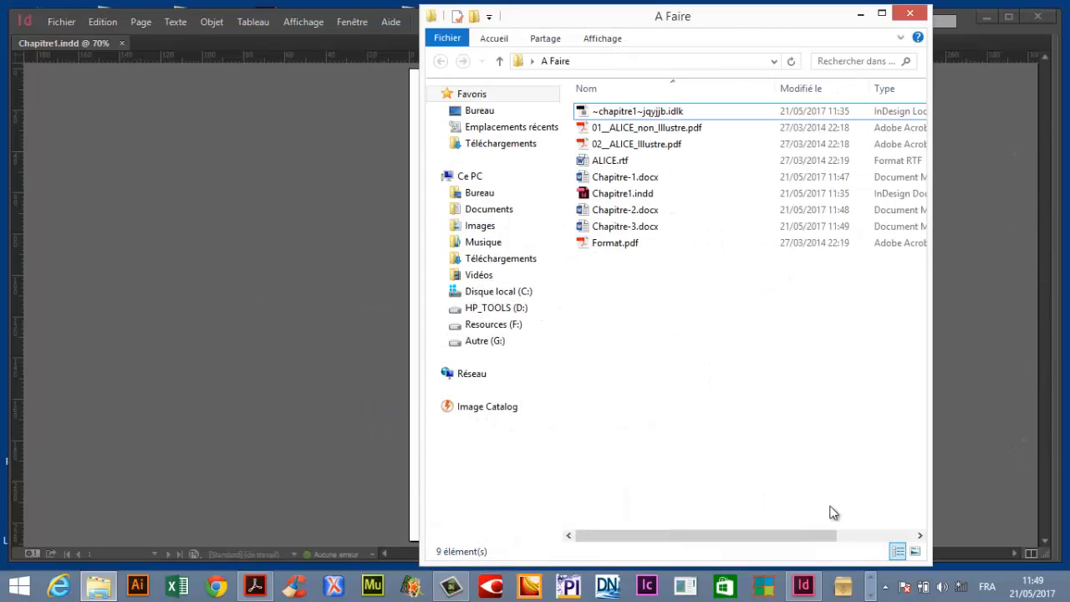
click(909, 13)
key(Tab)
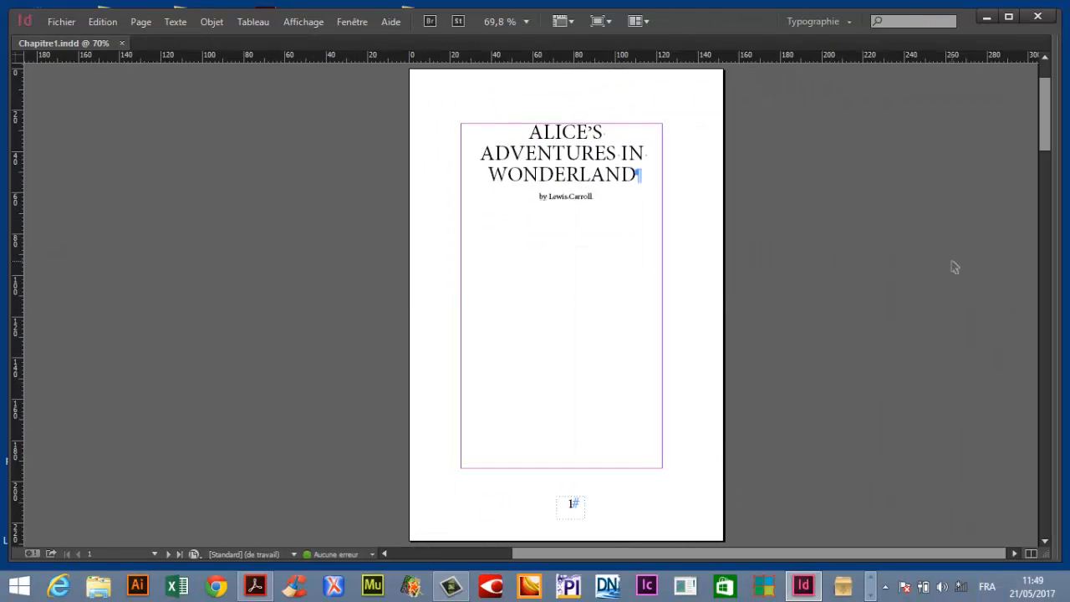
key(w)
Look through the Chapter I layout from the title page to its last page and back.
scroll(286, 323, down, 15)
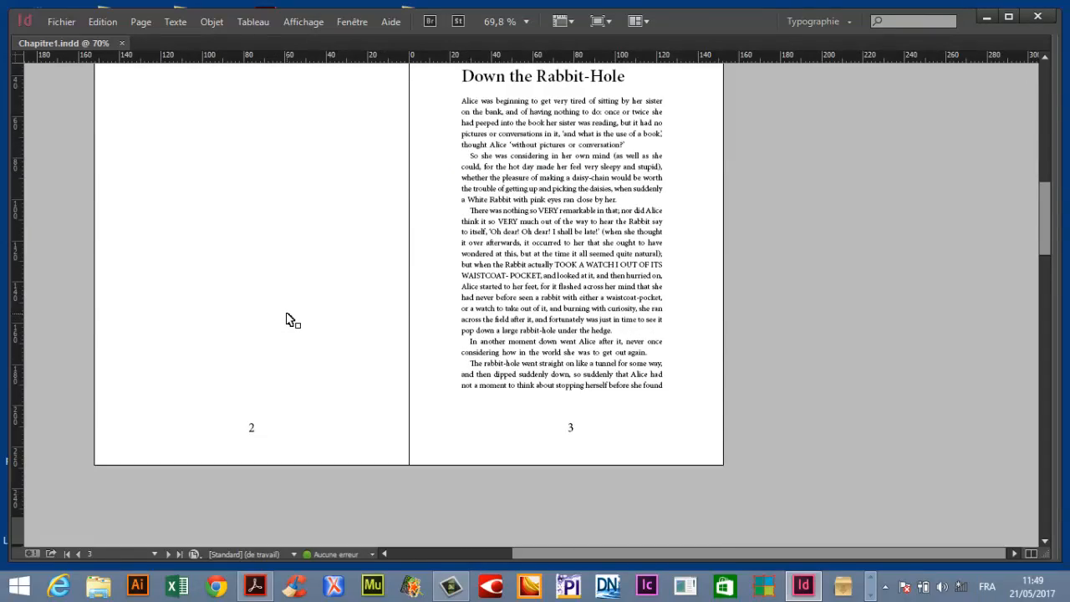
scroll(294, 311, down, 12)
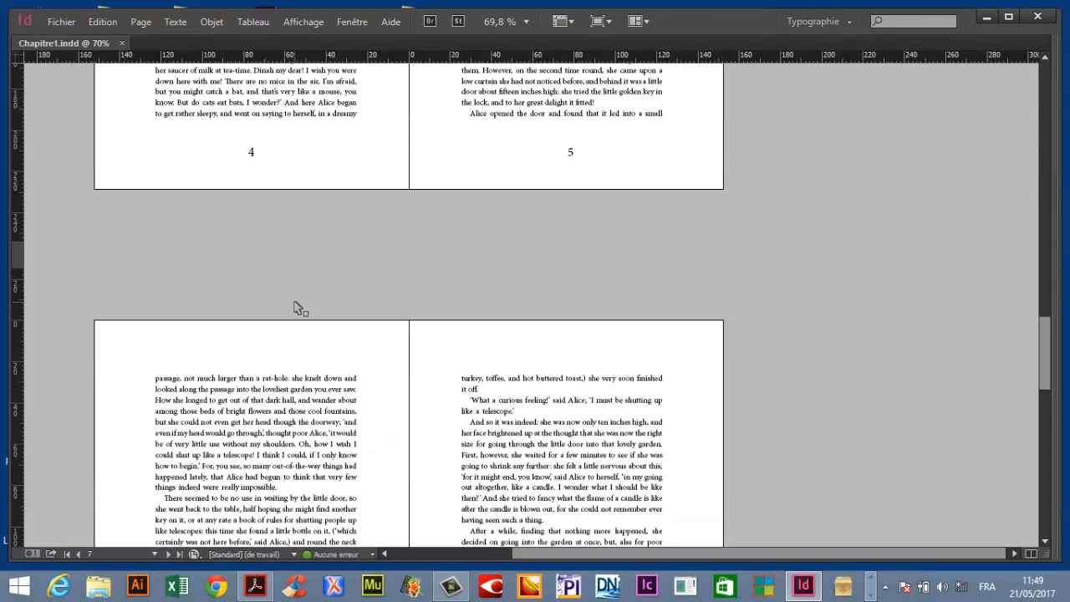
scroll(295, 307, down, 4)
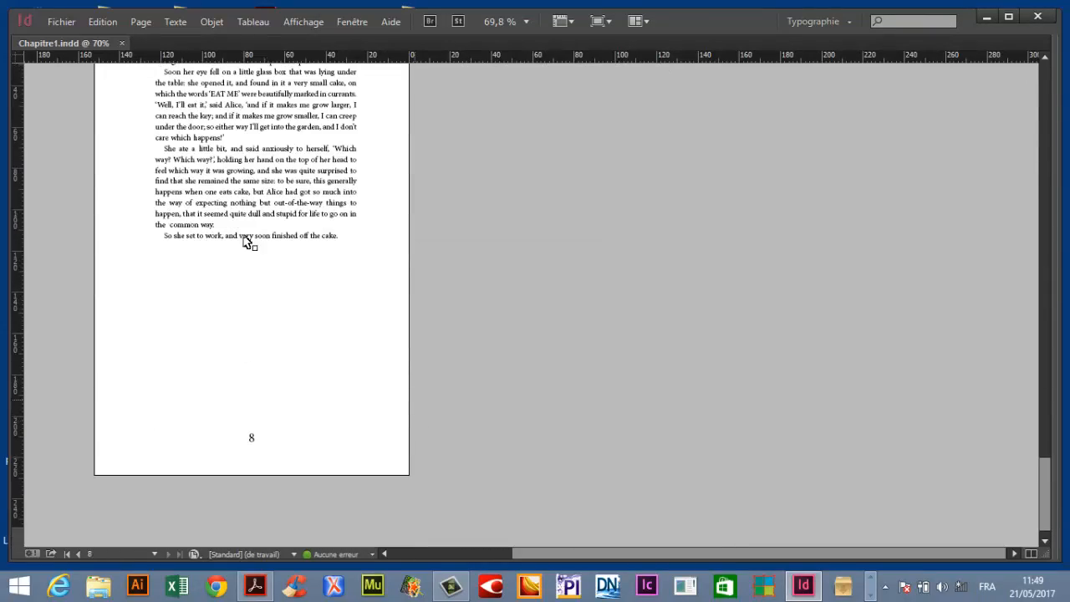
scroll(889, 259, up, 14)
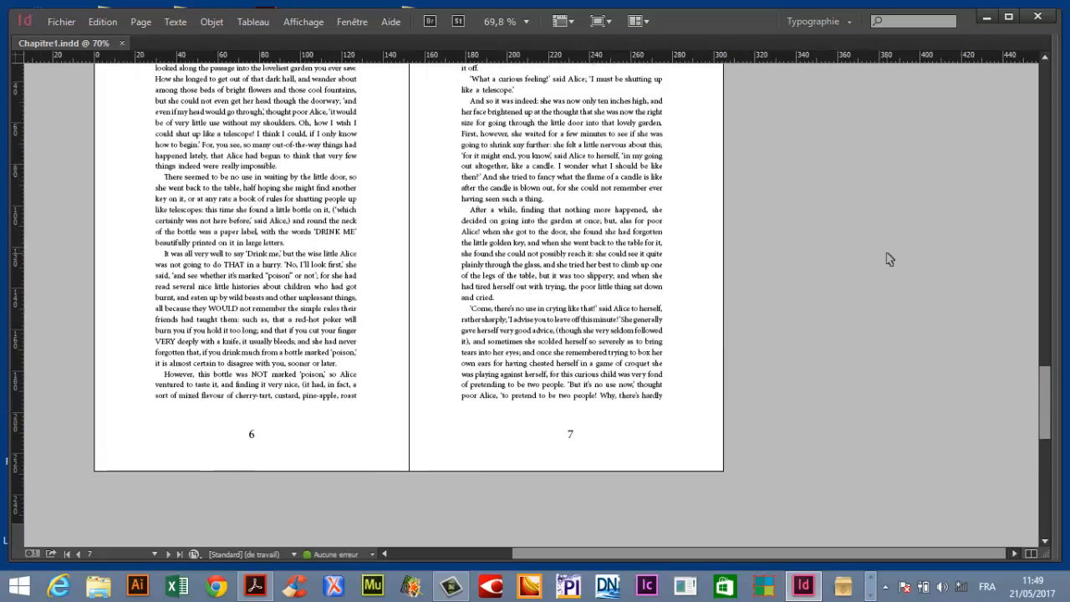
scroll(888, 259, up, 18)
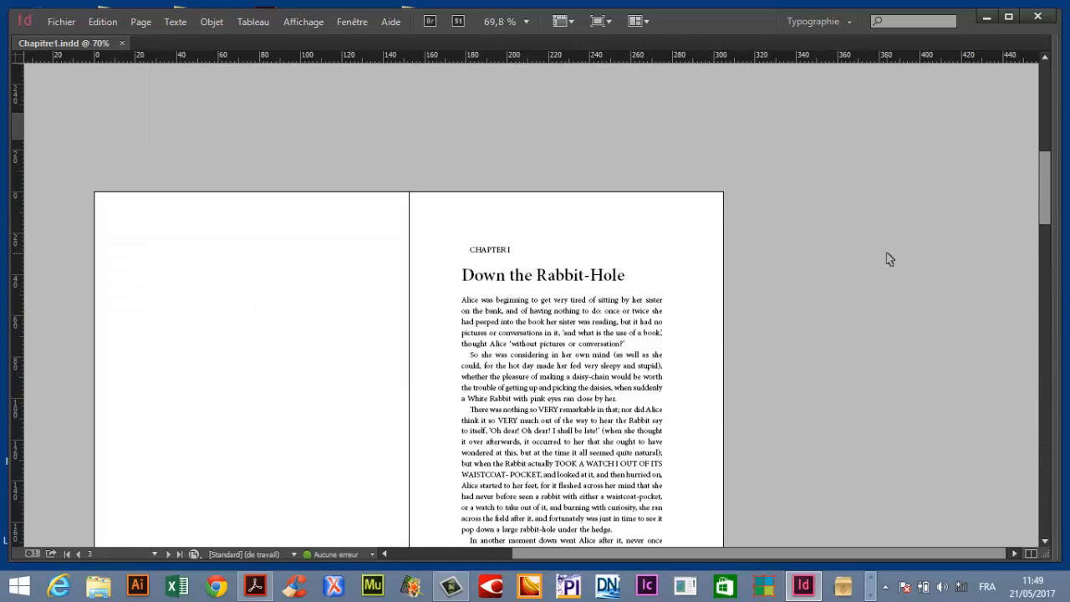
scroll(394, 276, up, 1)
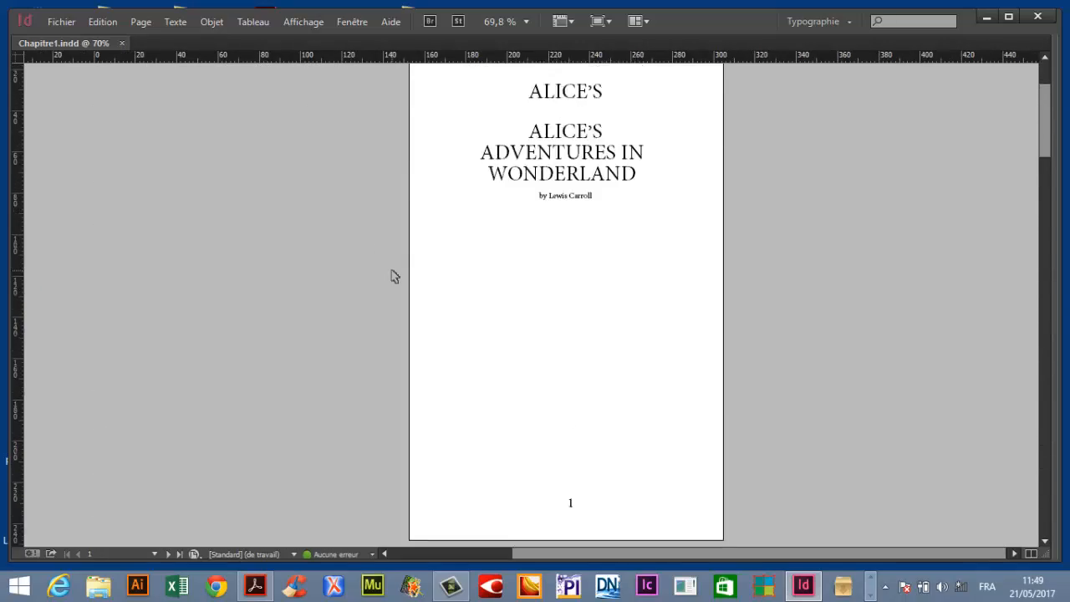
Try deleting all the text flowing from the title page and undo the deletion.
double_click(628, 275)
key(ctrl+a)
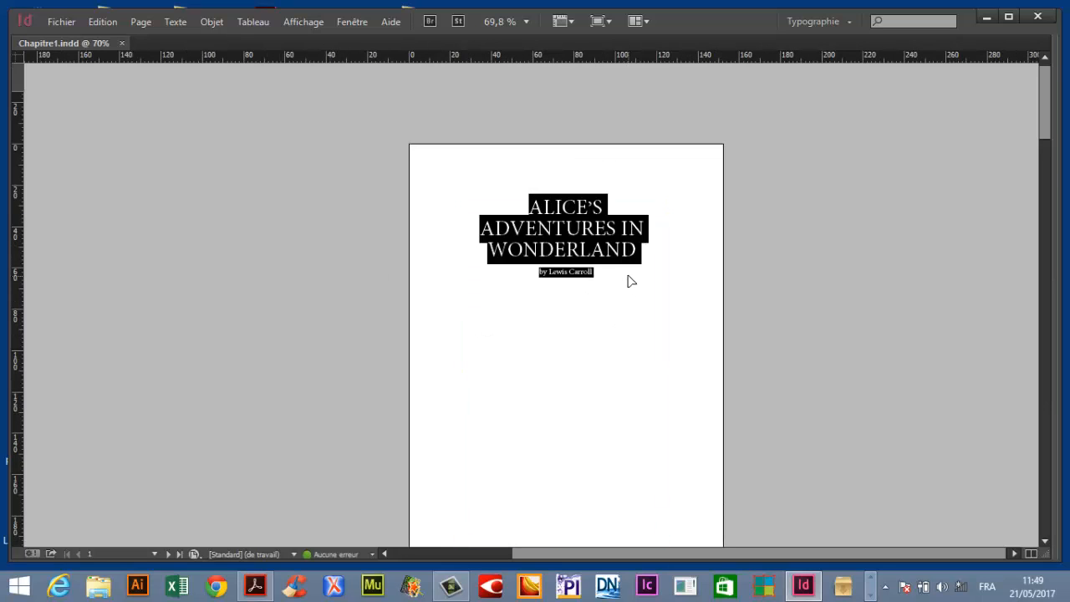
key(BackSpace)
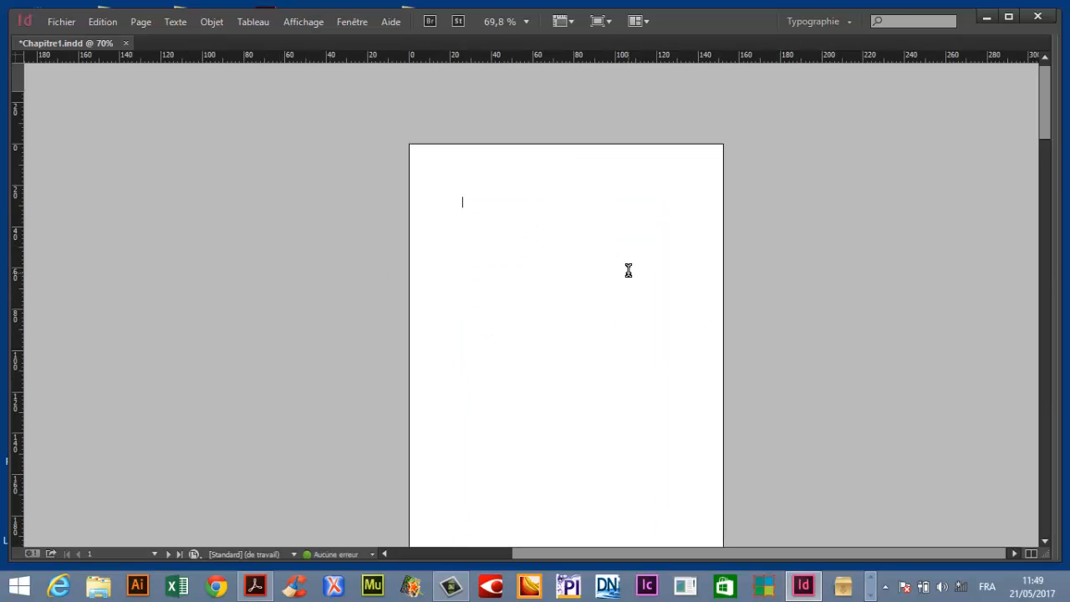
key(ctrl+z)
click(756, 308)
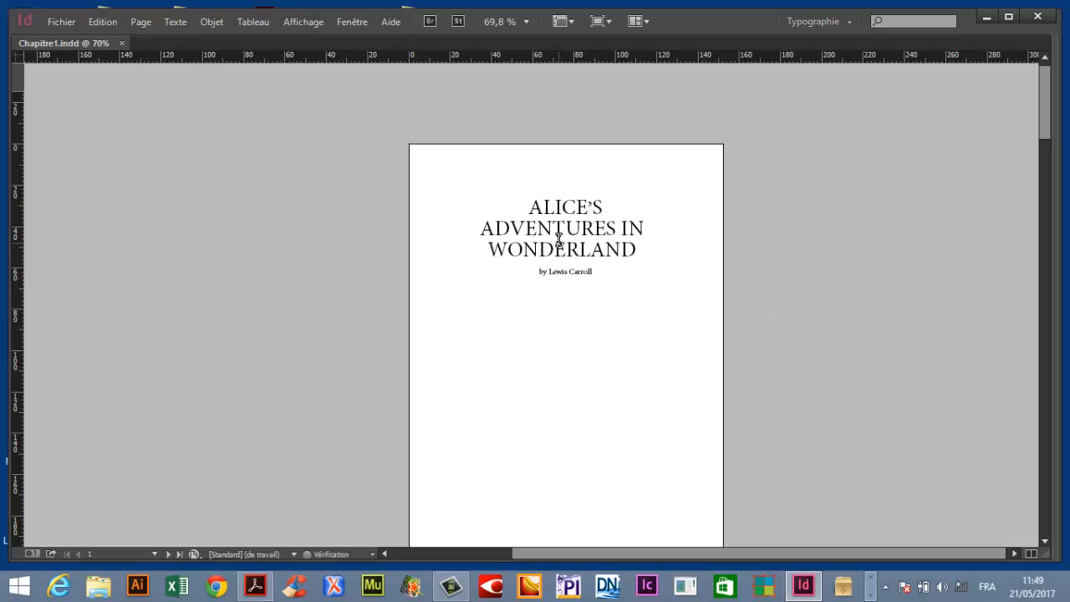
Delete the entire Chapter I text, including the book title, from the linked text frames.
key(ctrl+a)
scroll(558, 248, down, 15)
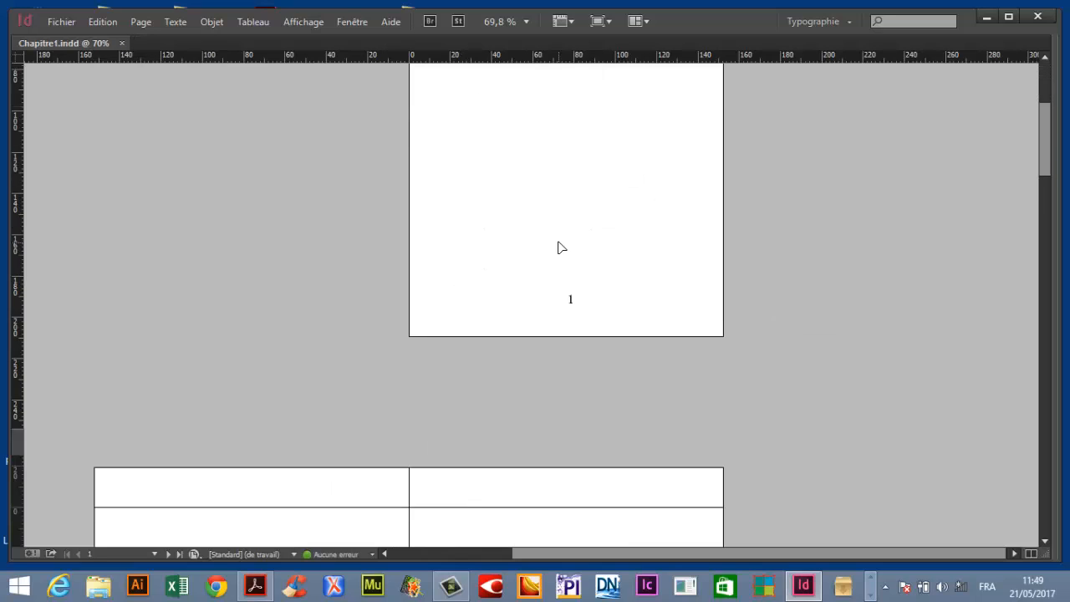
scroll(567, 266, down, 10)
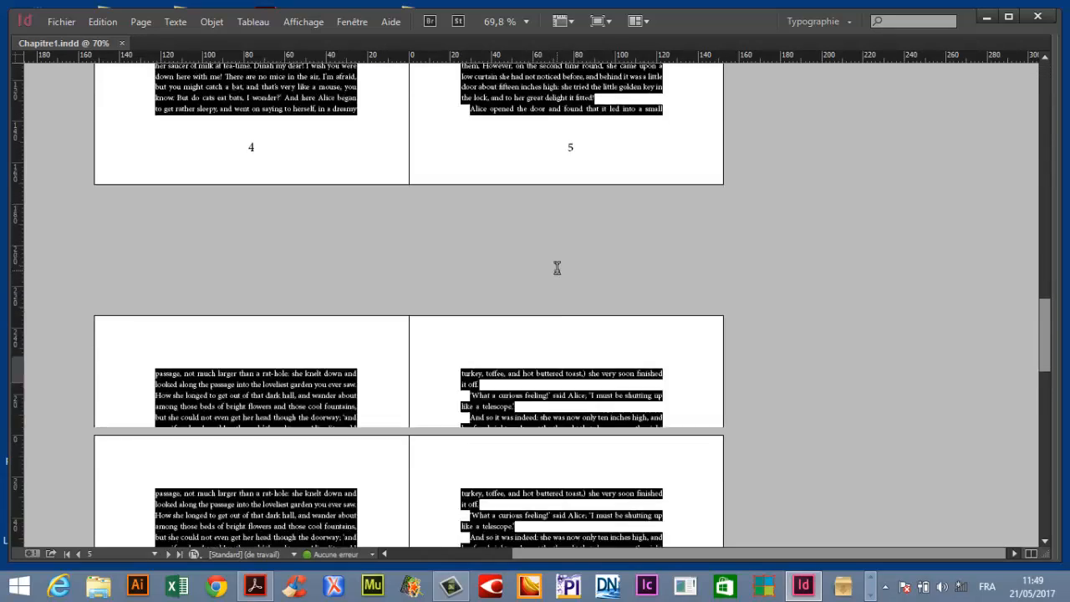
scroll(556, 267, up, 20)
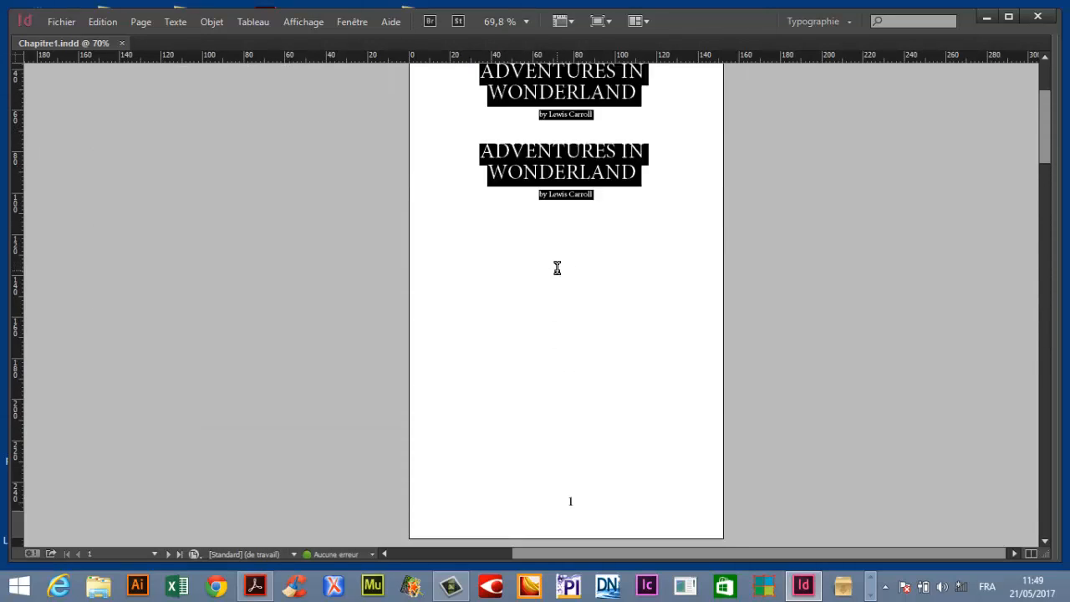
key(Delete)
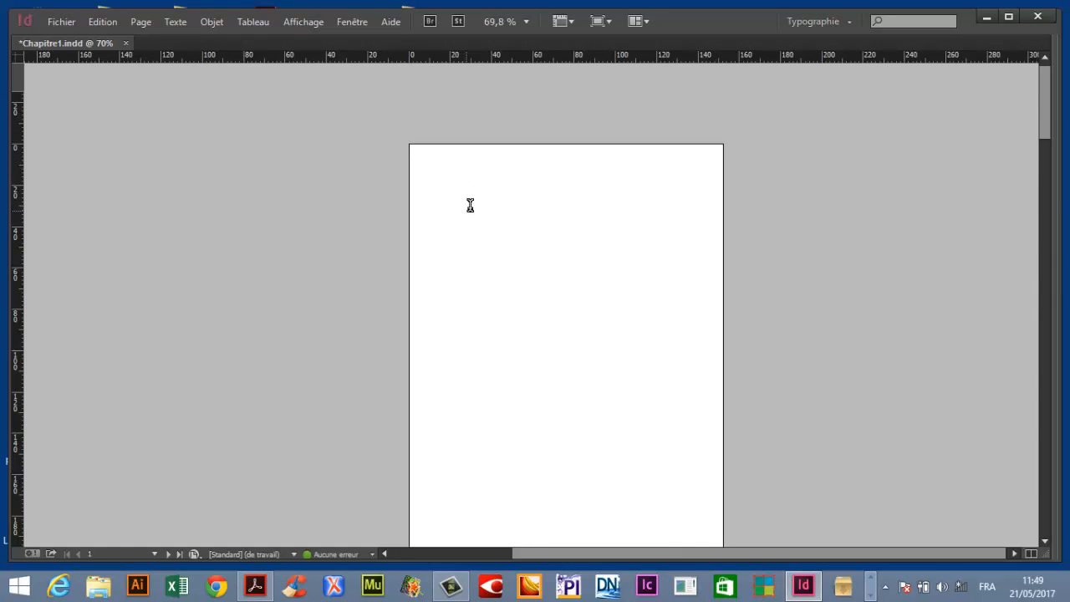
Import Chapitre-2.docx from the A Faire folder into the emptied text frame on page 1.
click(61, 22)
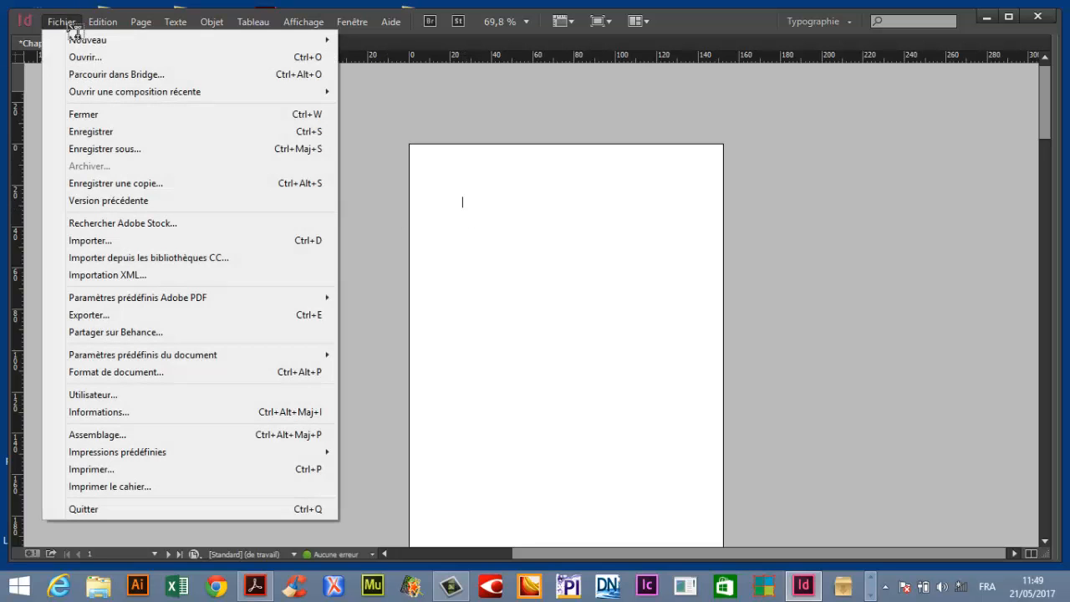
click(126, 239)
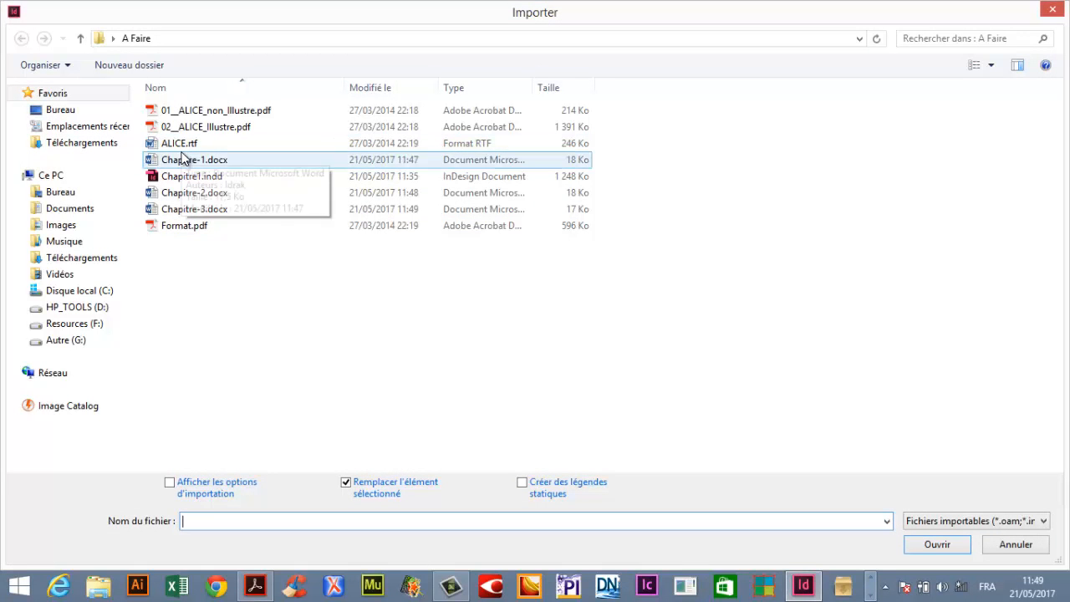
double_click(179, 196)
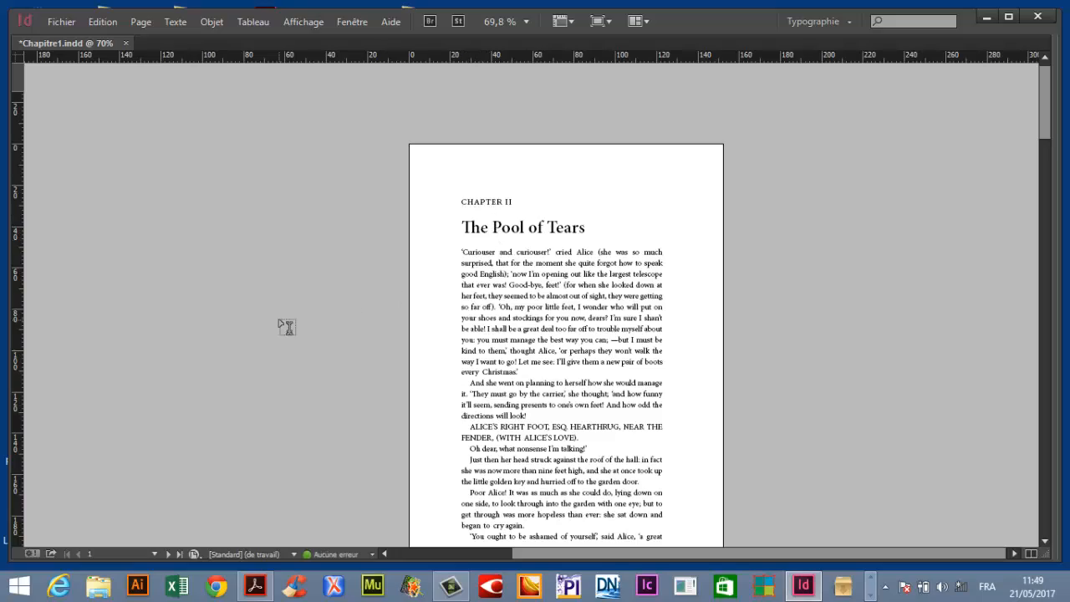
Delete the empty pages 7 and 8 after the end of the Chapter II text.
scroll(900, 399, down, 20)
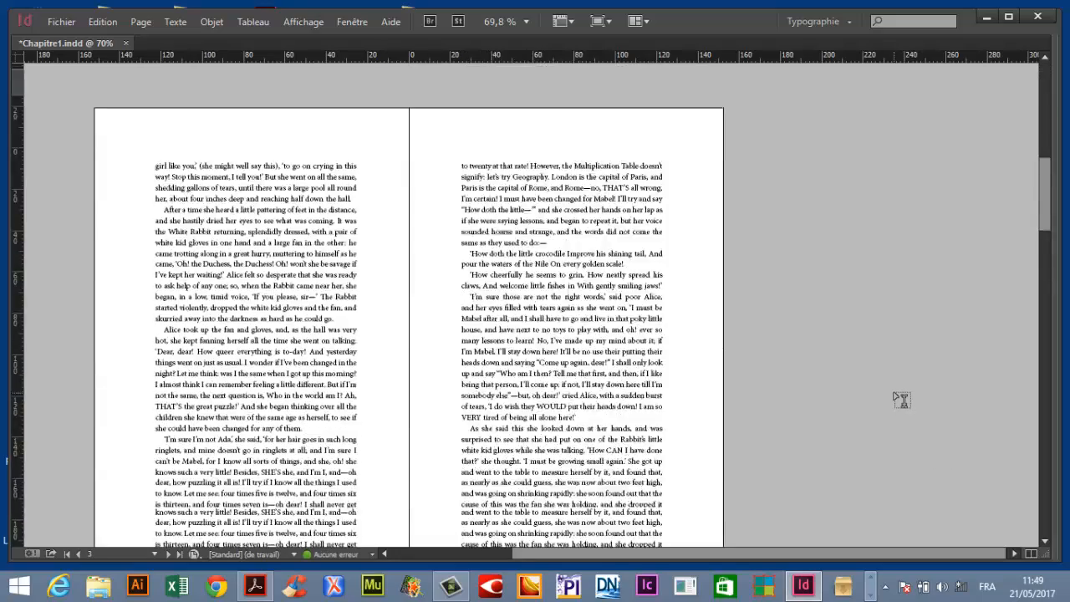
scroll(900, 400, down, 15)
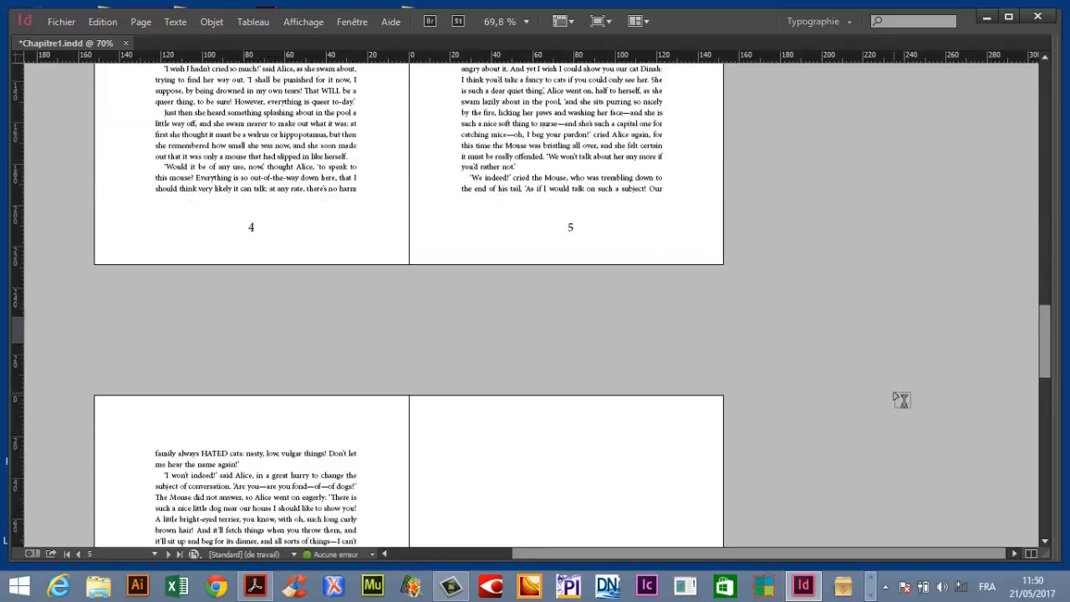
scroll(900, 400, down, 8)
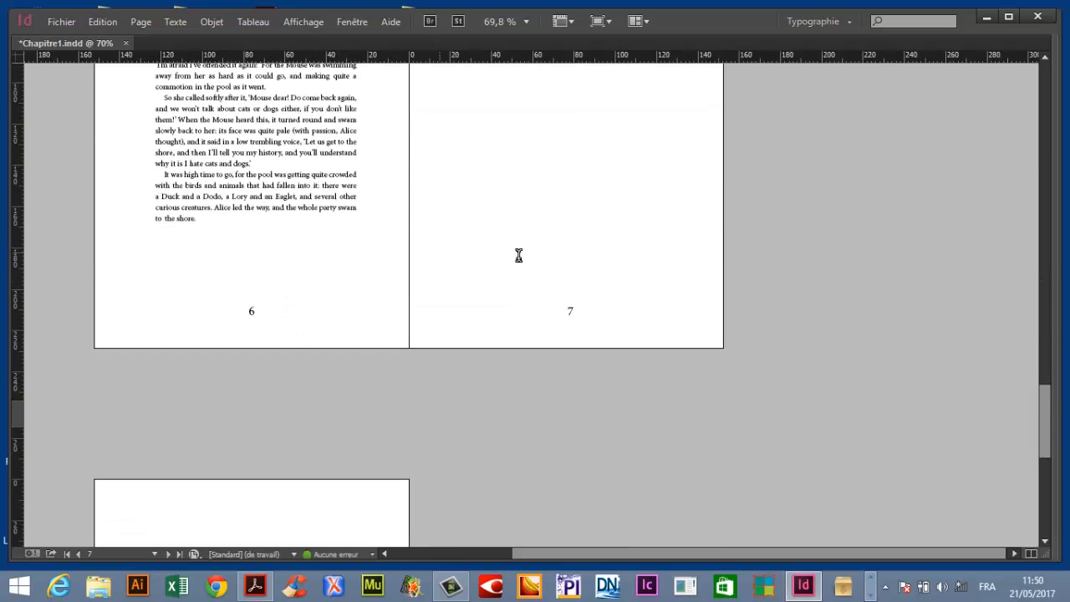
key(Tab)
double_click(827, 316)
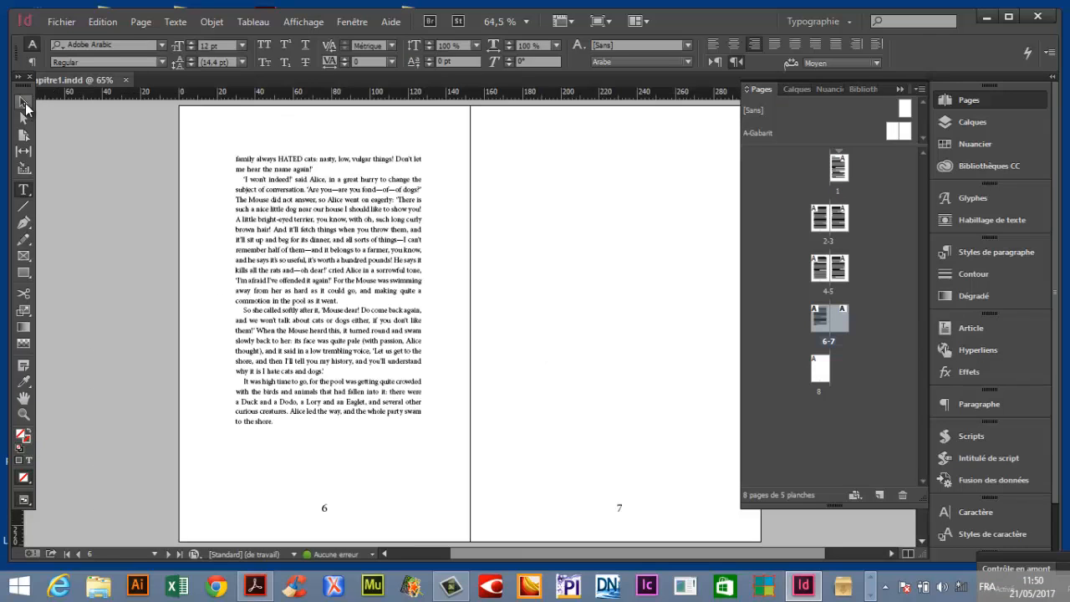
double_click(841, 326)
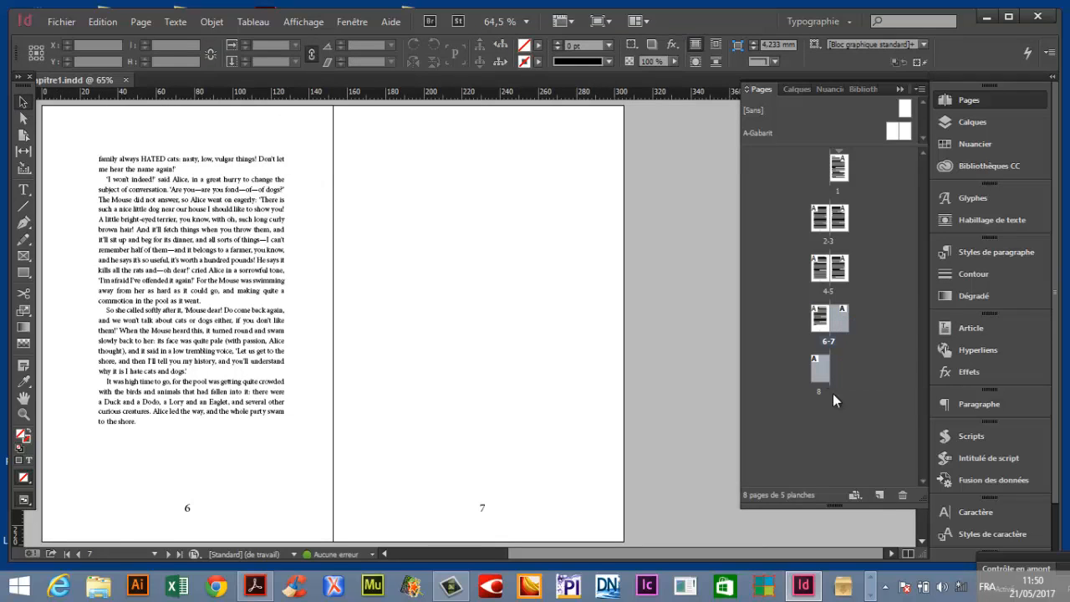
click(902, 494)
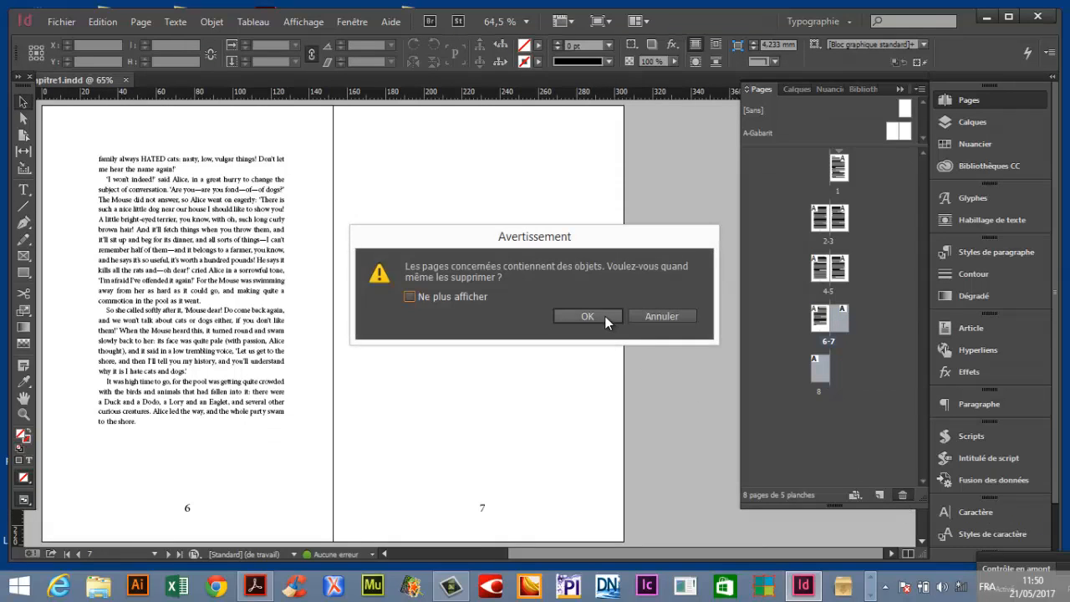
click(604, 316)
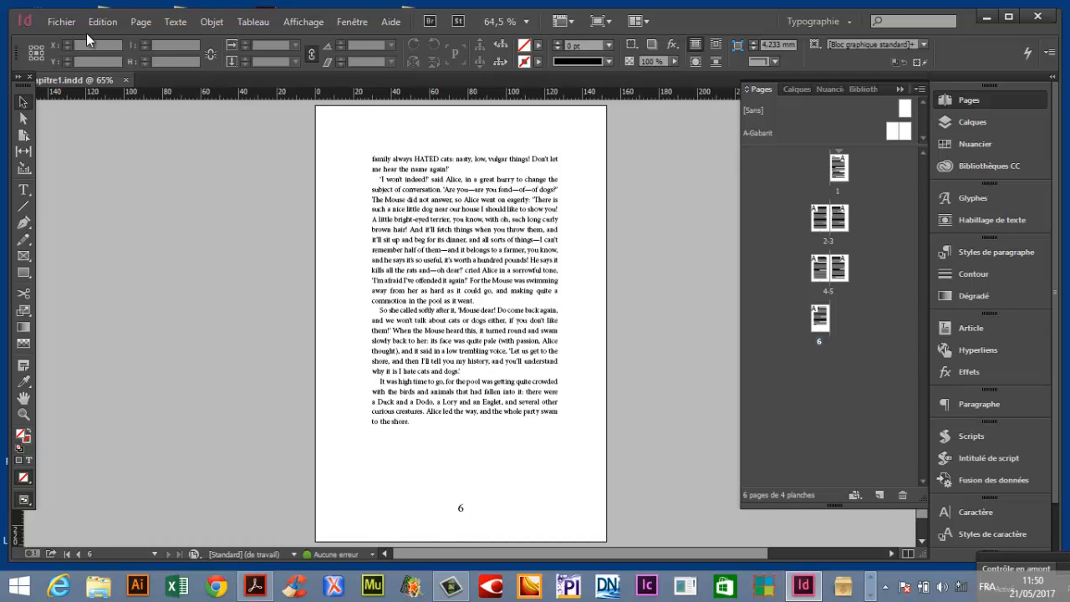
Save the Chapter II document under the new name Chapitre2.indd in the A Faire folder.
click(62, 22)
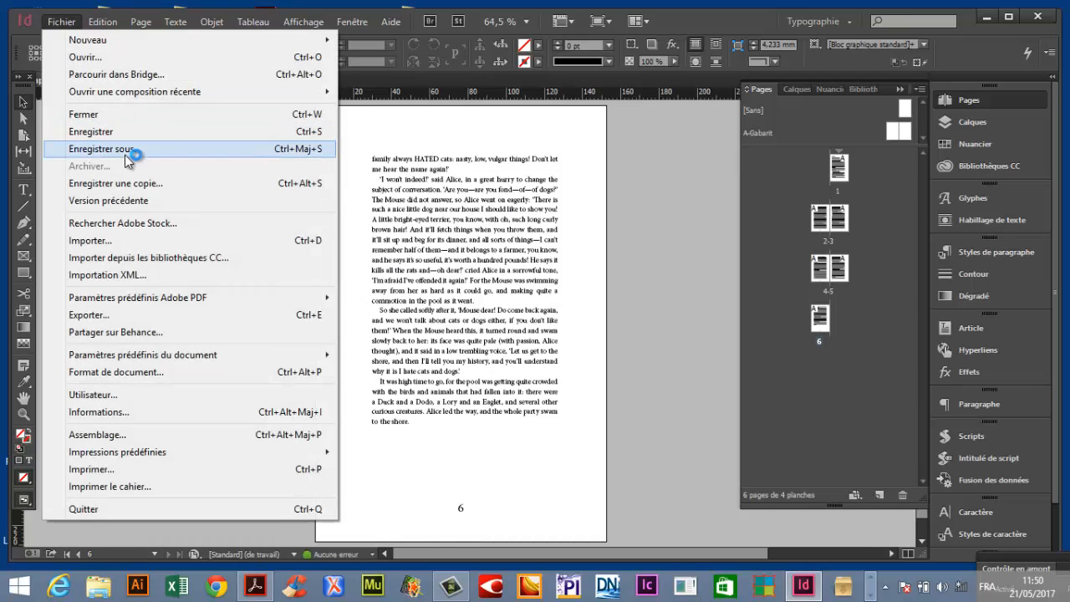
click(126, 153)
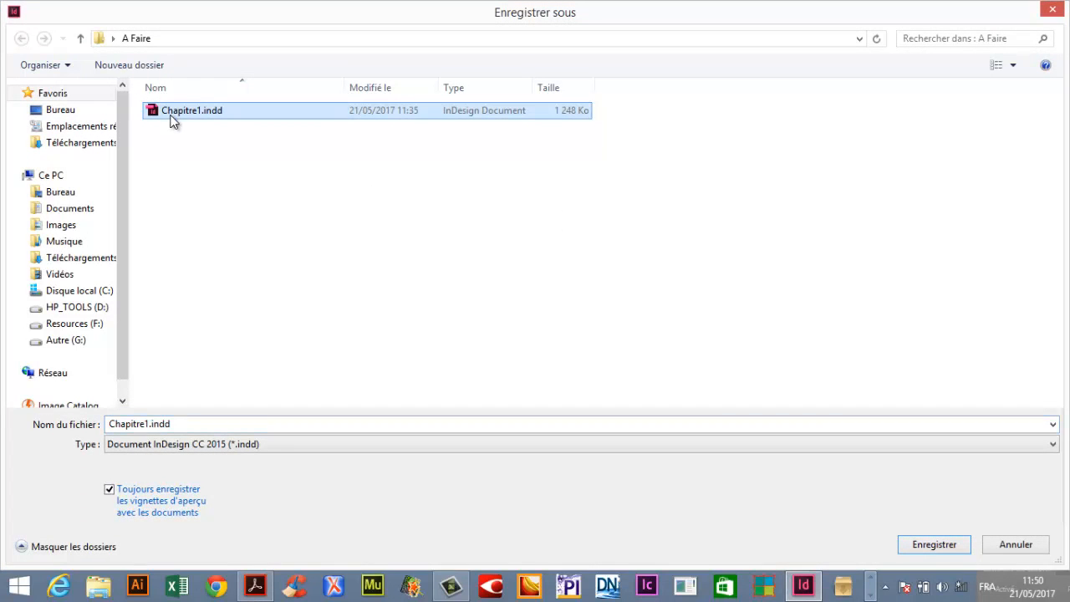
drag(144, 424, 149, 425)
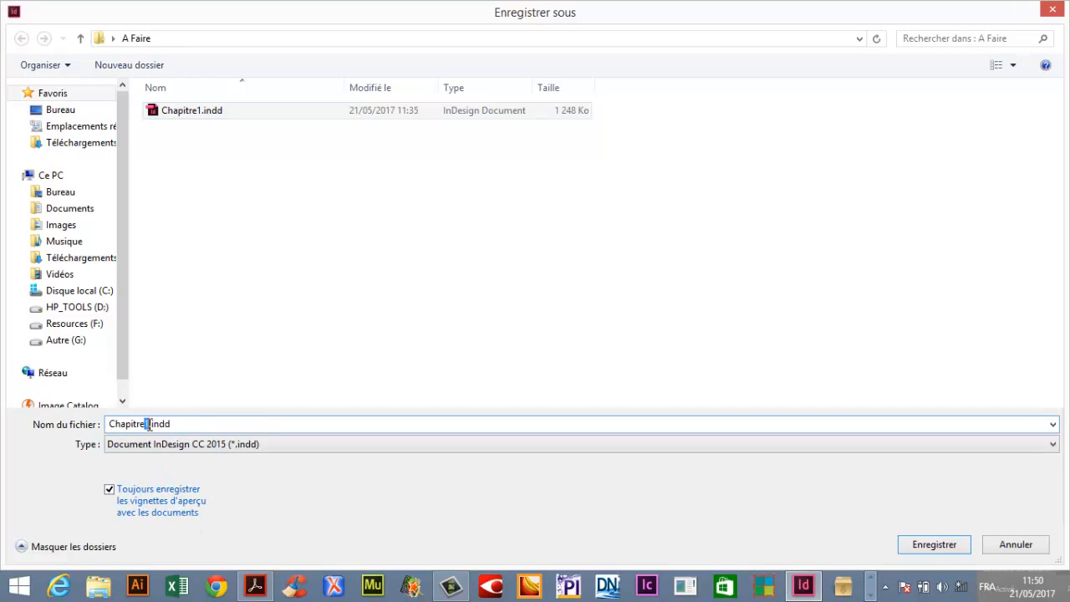
text(2)
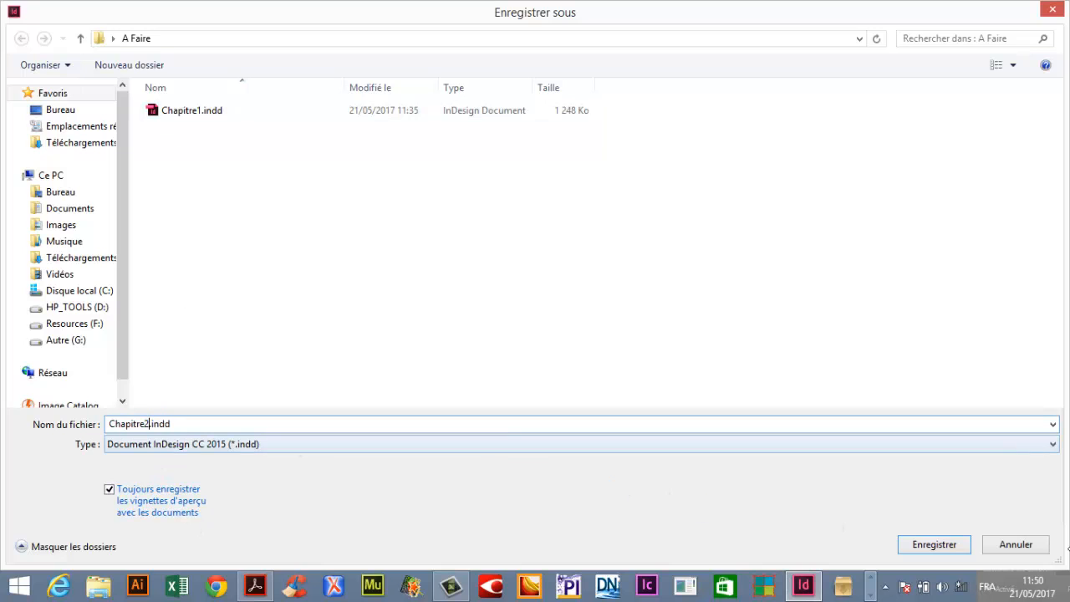
click(929, 547)
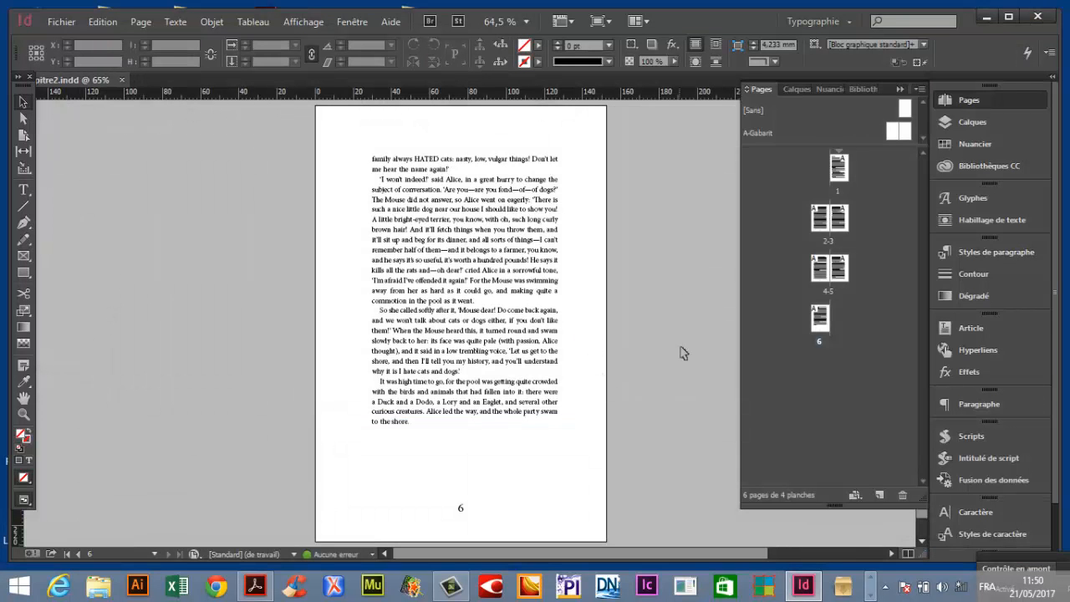
Delete the entire Chapter II text from the linked text frames, starting on page 1.
double_click(838, 165)
double_click(476, 249)
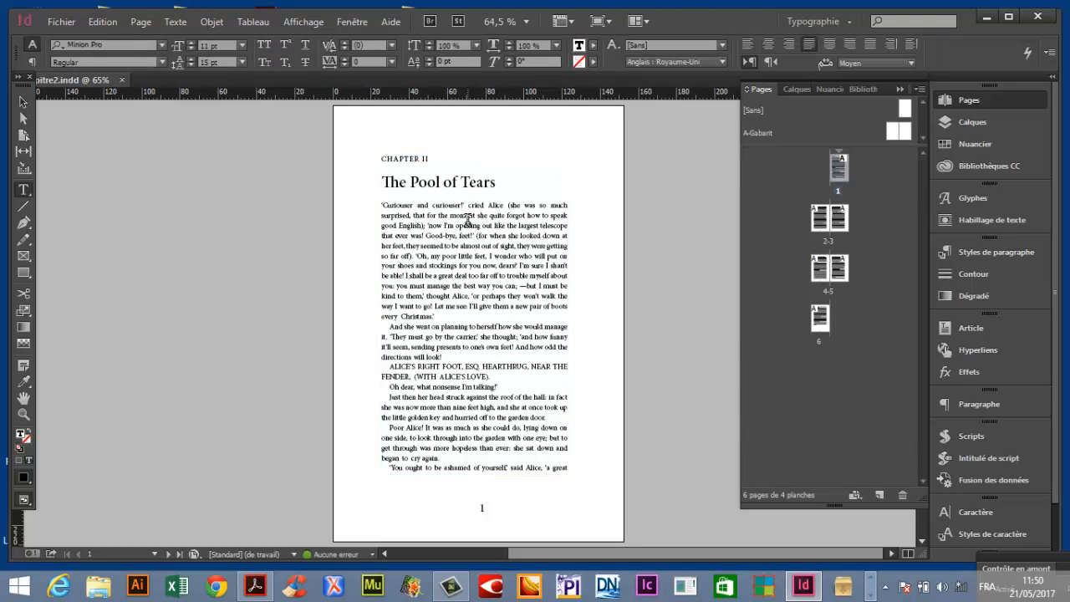
key(ctrl+a)
key(BackSpace)
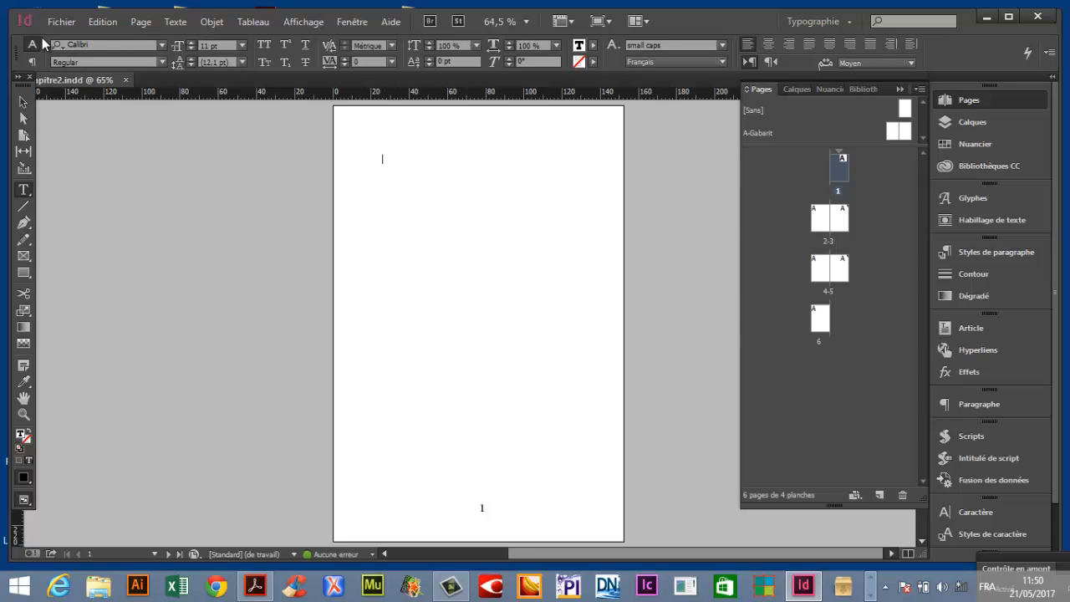
Import Chapitre-3.docx from the A Faire folder into the emptied text frame and check where the chapter ends on page 6.
click(61, 21)
click(100, 241)
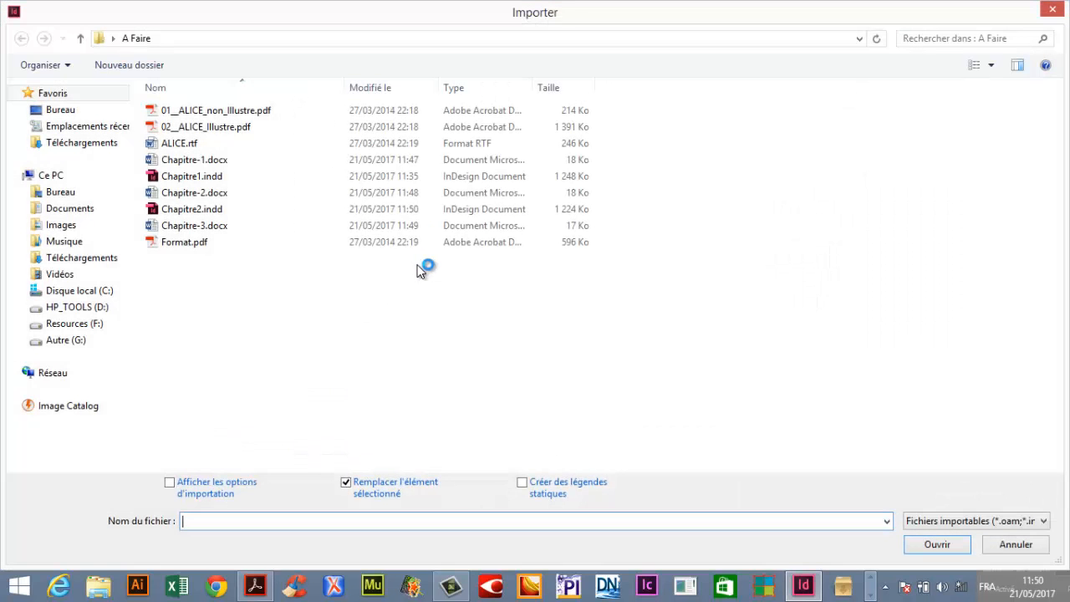
double_click(177, 227)
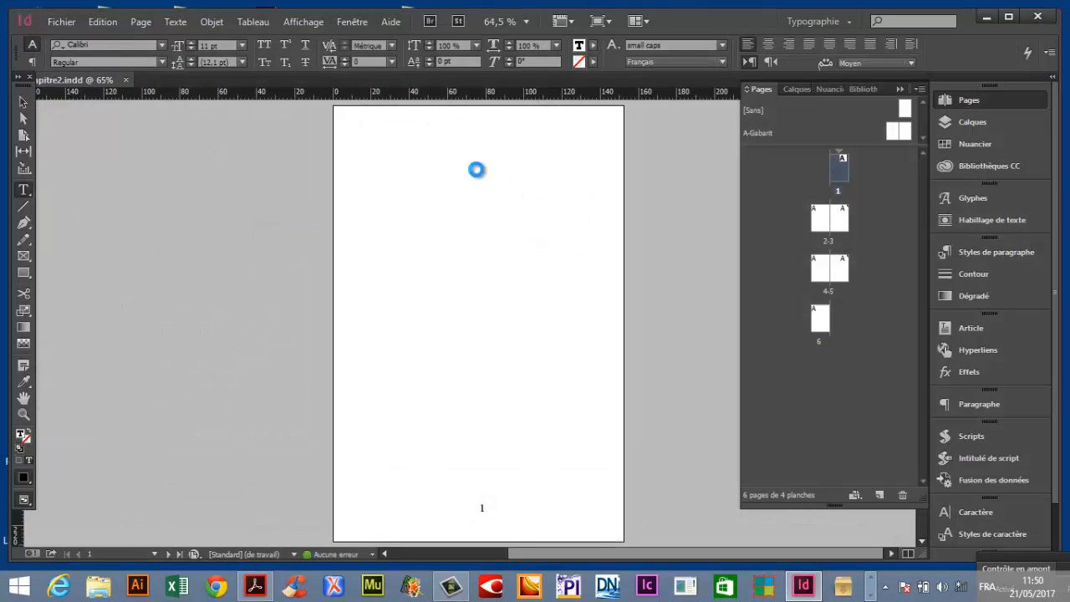
click(441, 152)
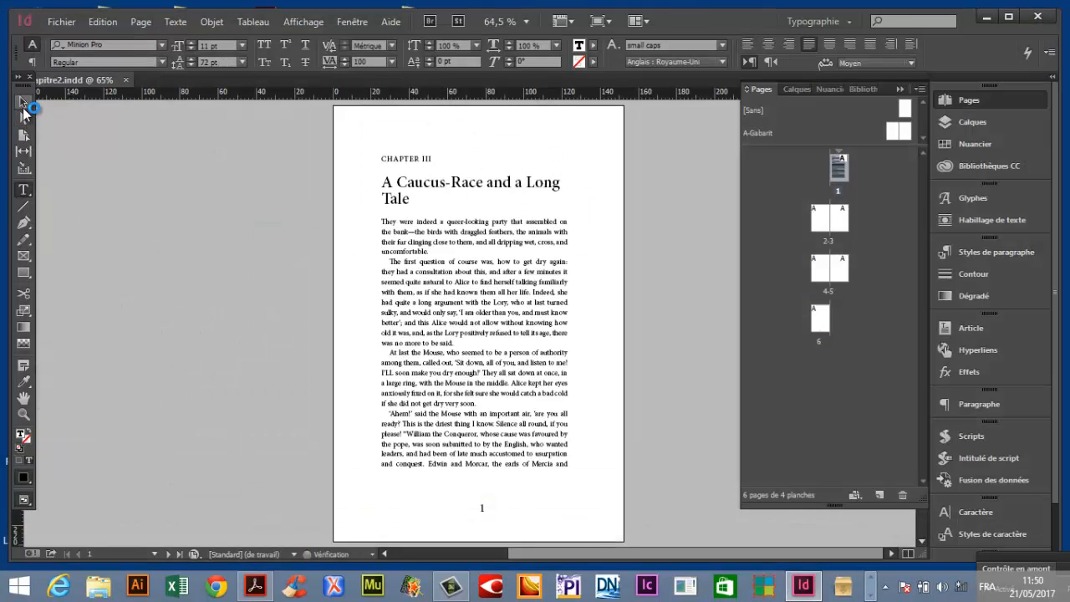
click(23, 101)
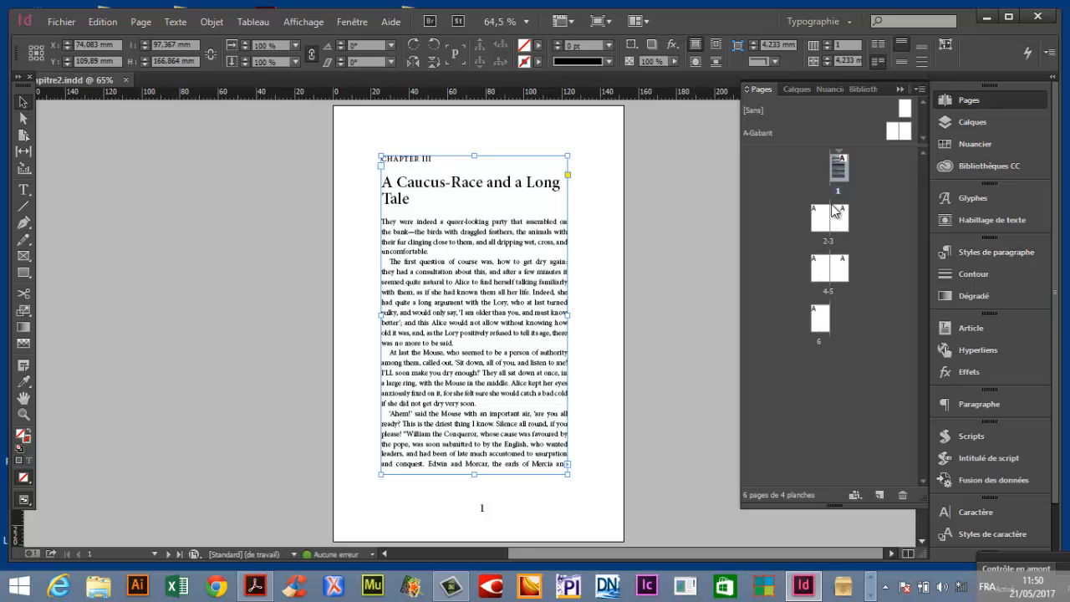
scroll(488, 401, down, 3)
scroll(488, 401, down, 14)
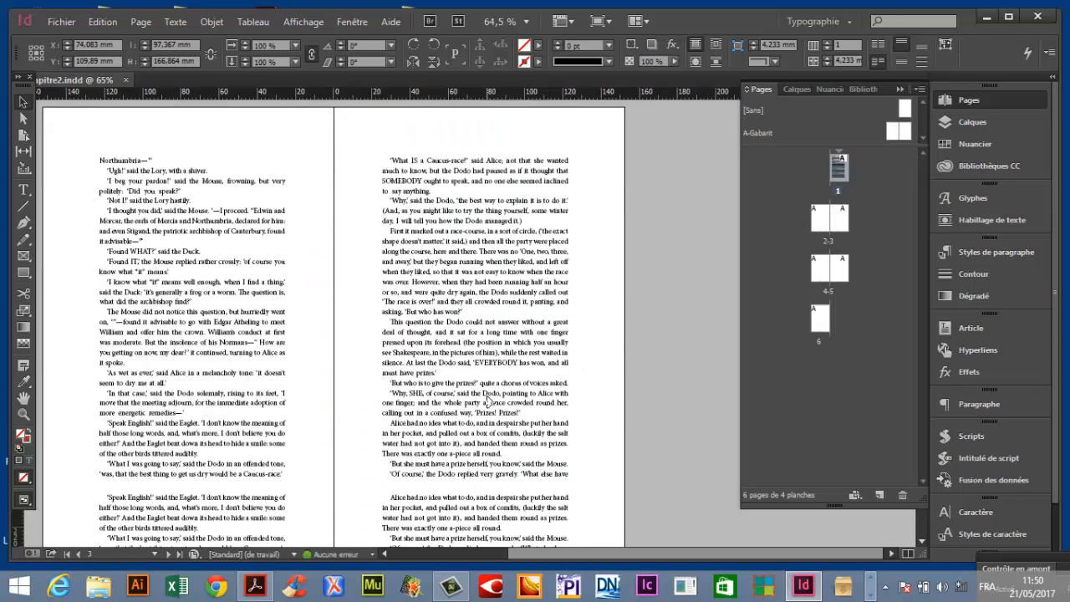
scroll(488, 402, down, 2)
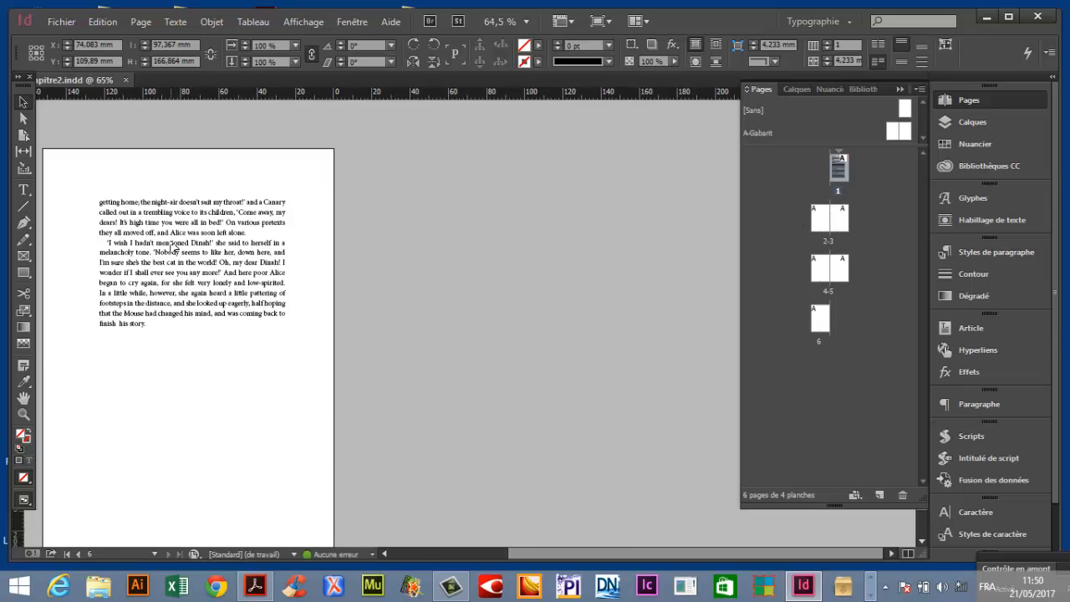
click(498, 406)
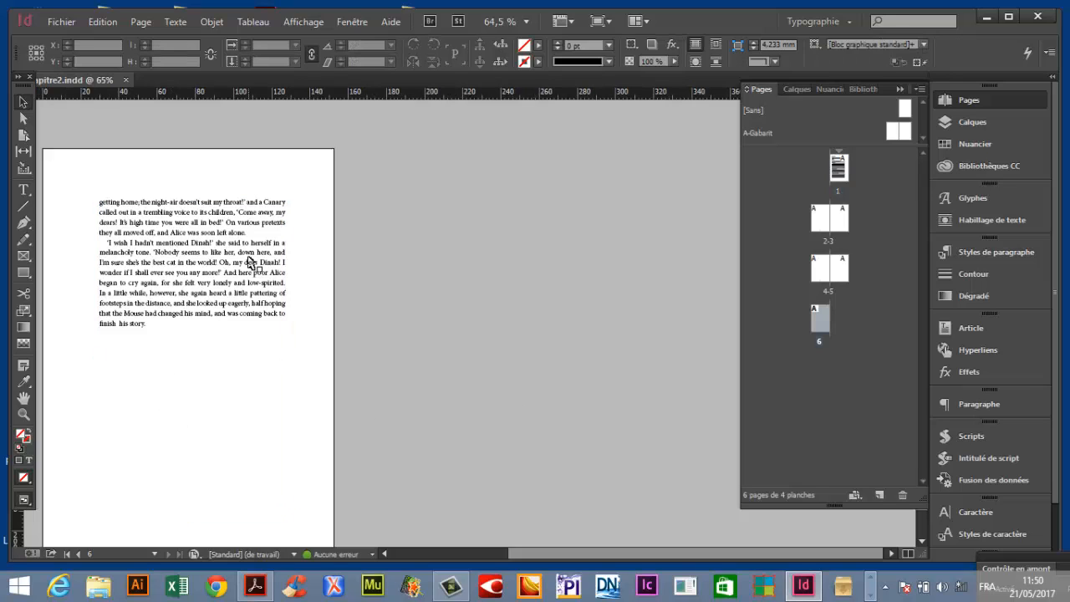
click(251, 261)
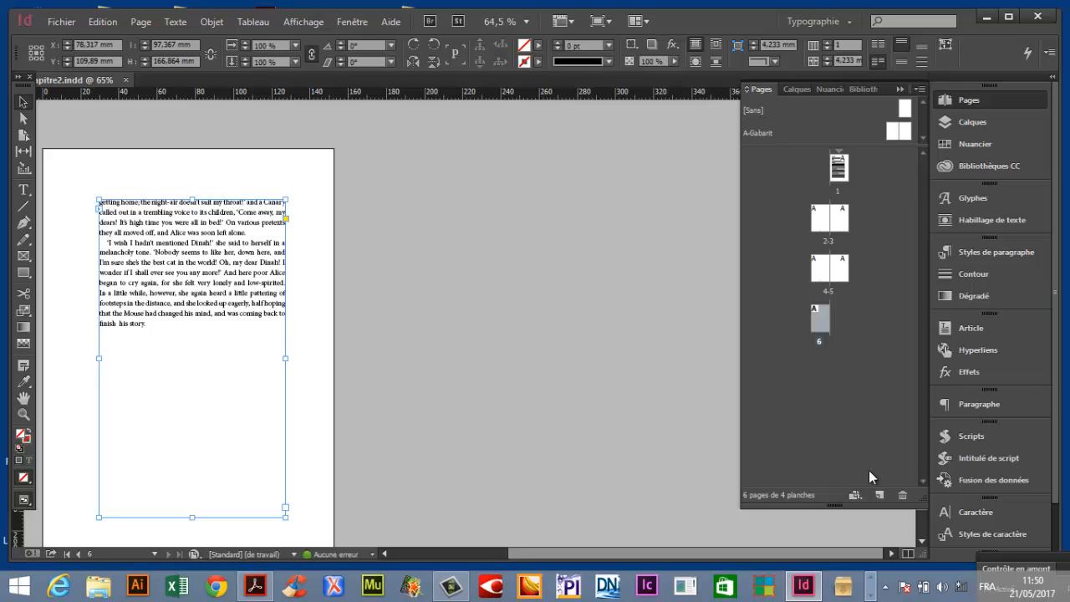
Add an extra page after page 6, view its margins in Normal mode, and delete that page again.
click(878, 494)
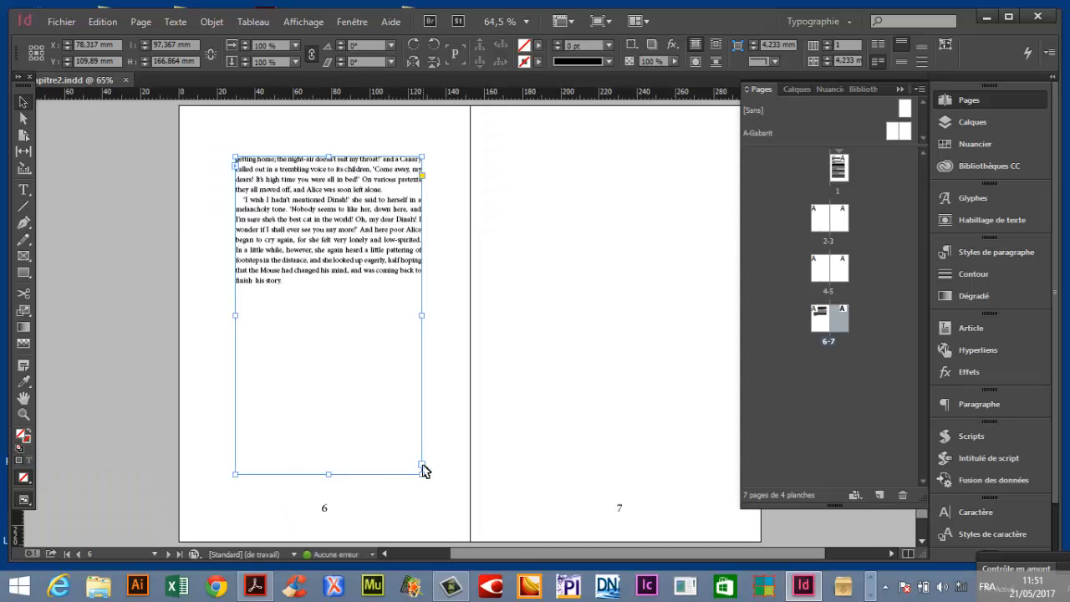
key(w)
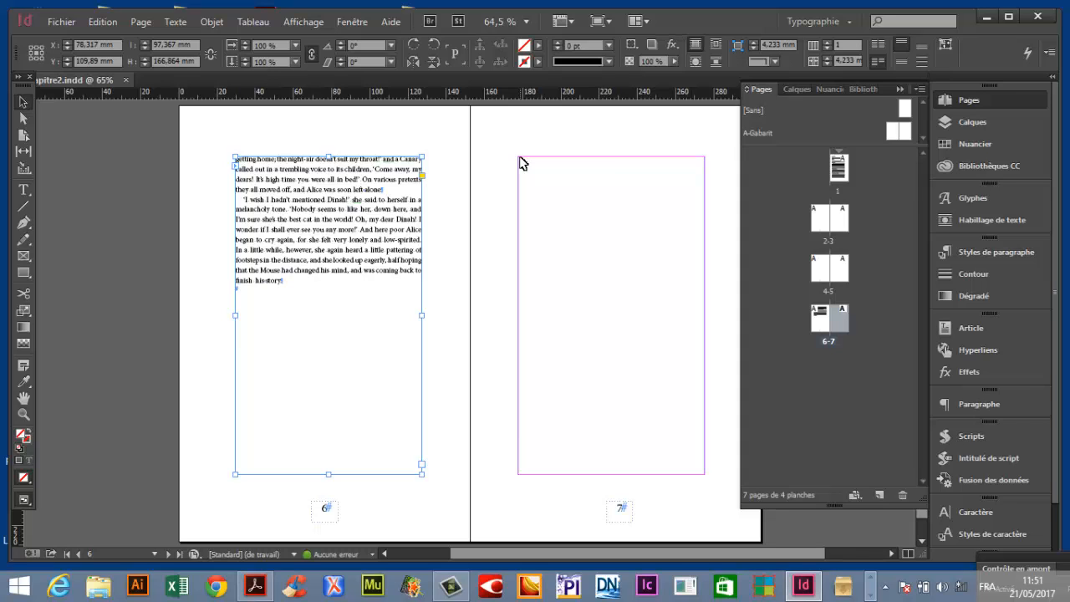
double_click(842, 322)
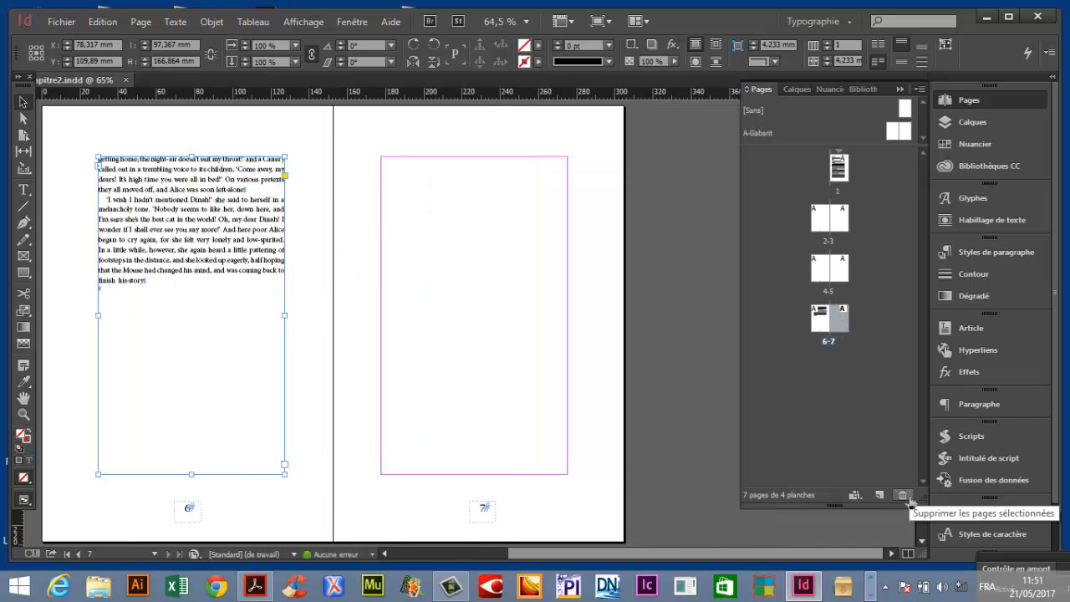
click(909, 500)
Save the Chapter III document under the new name Chapitre3.indd in the A Faire folder and close it.
double_click(840, 167)
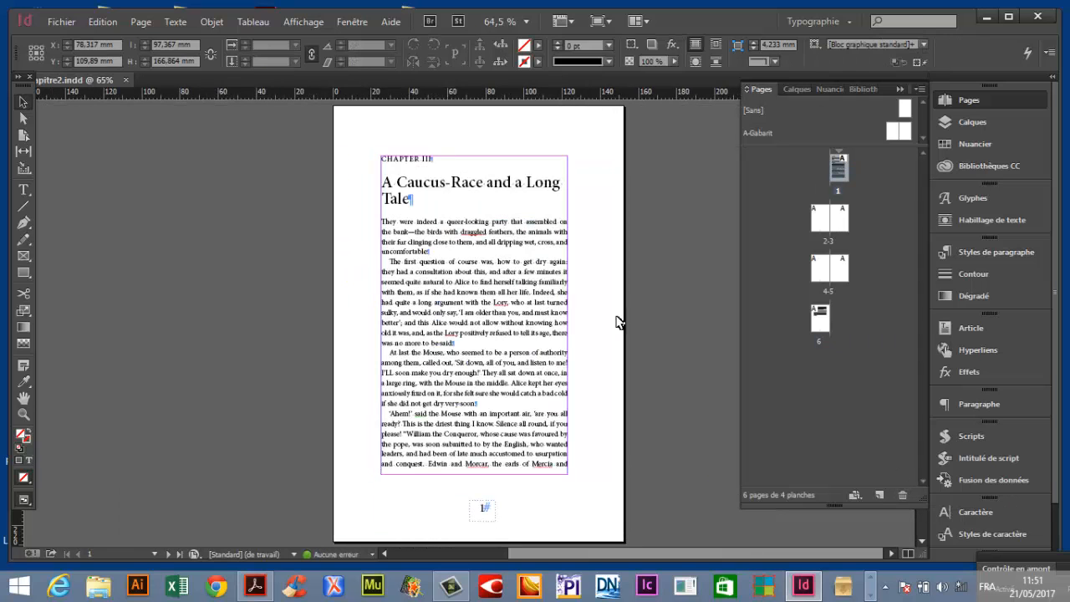
double_click(826, 284)
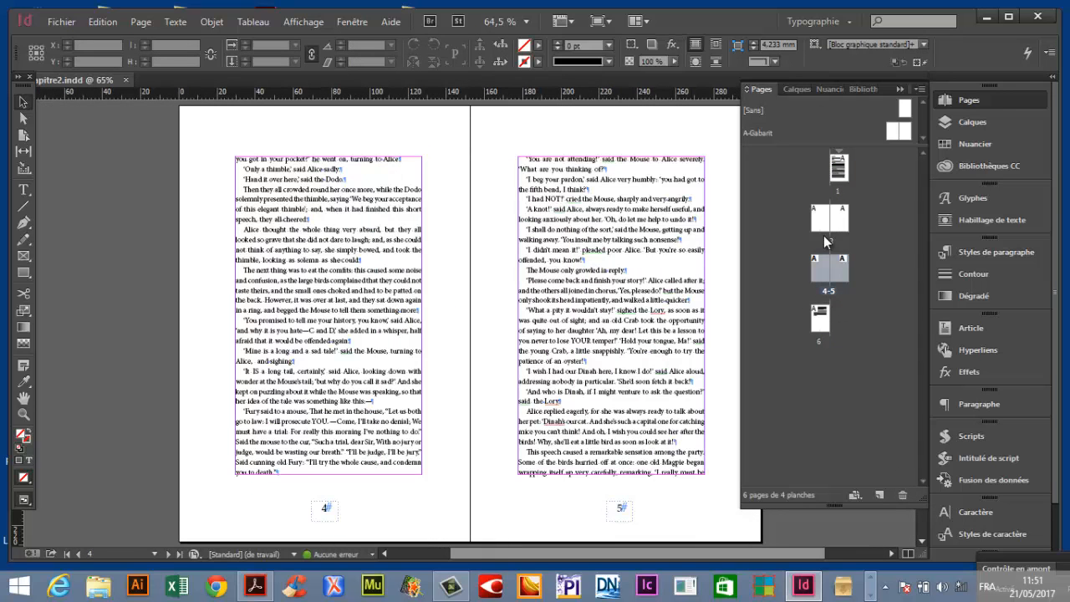
double_click(827, 221)
double_click(838, 169)
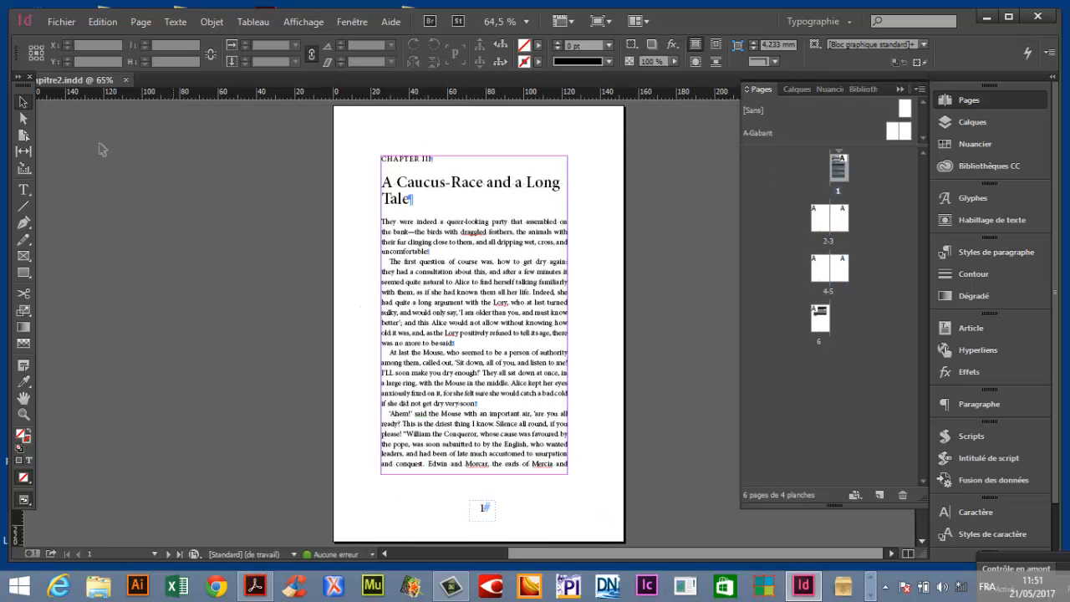
click(63, 20)
click(133, 149)
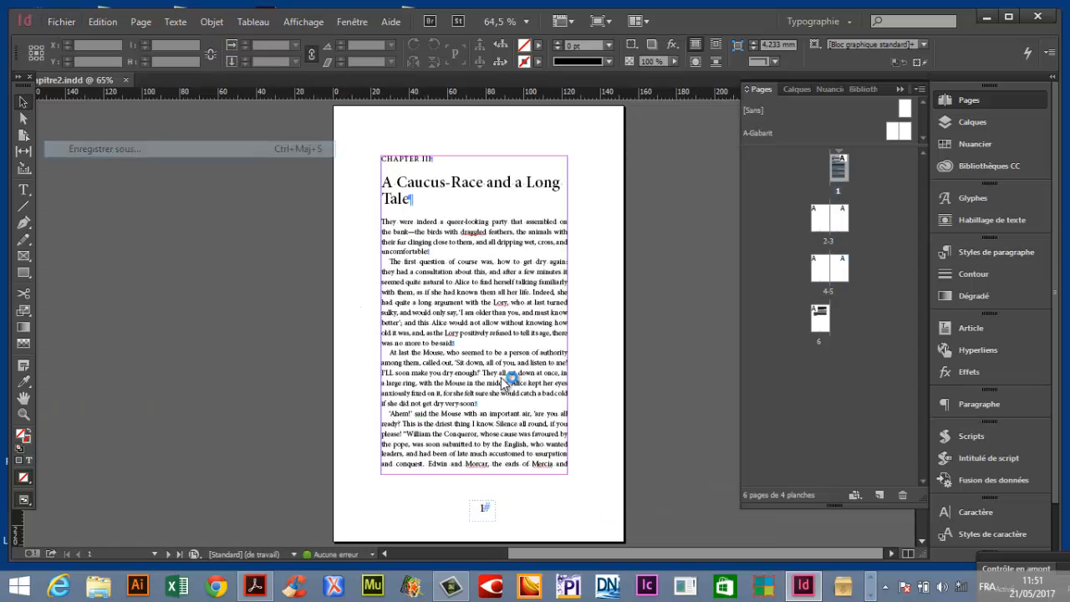
click(192, 128)
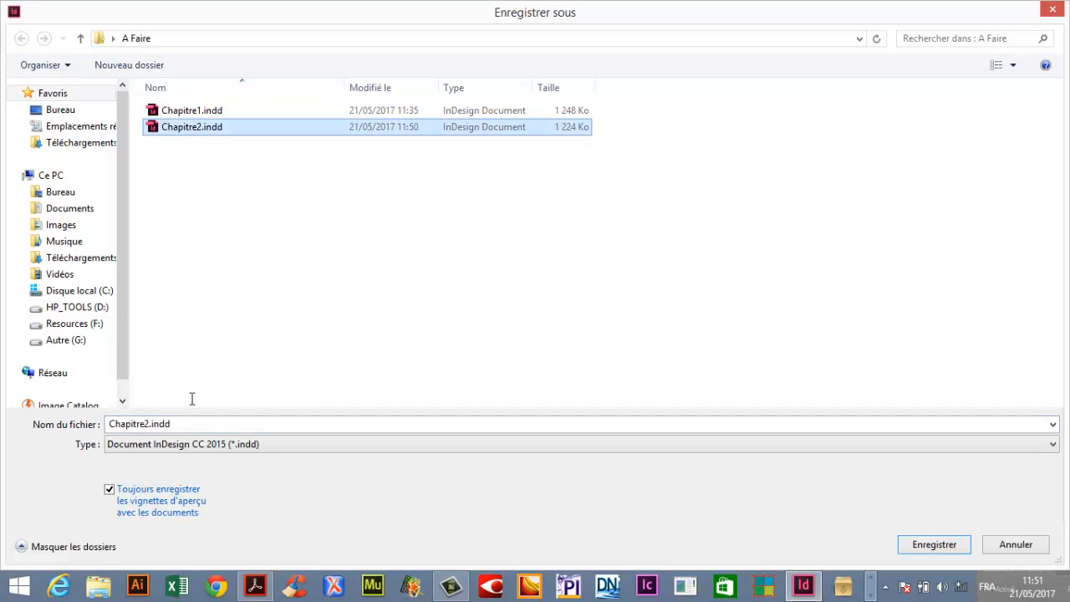
double_click(147, 425)
double_click(146, 425)
click(146, 425)
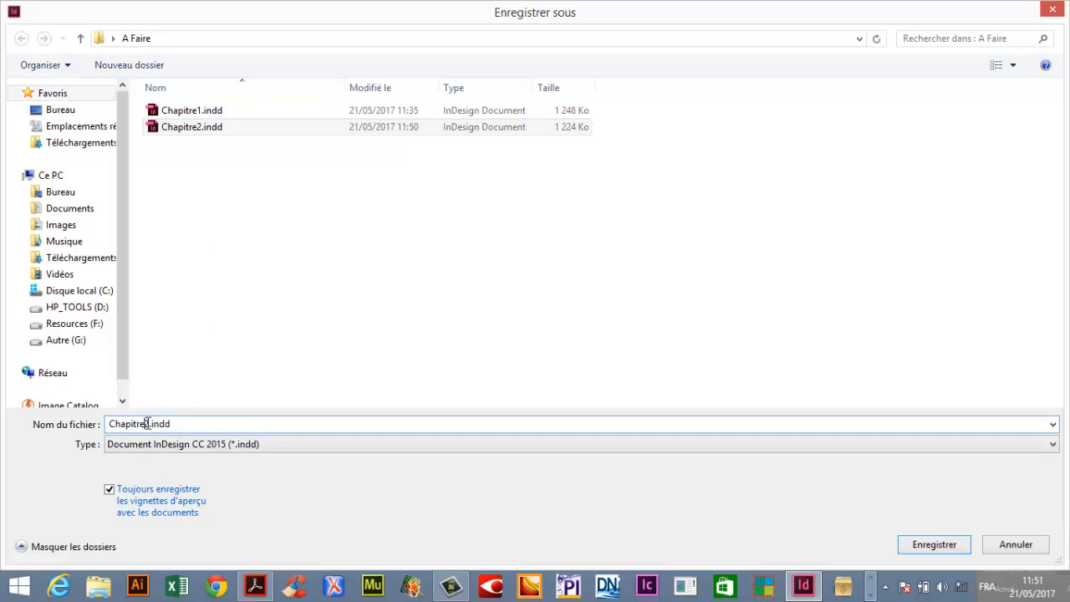
key(shift+Left)
text(3)
key(Return)
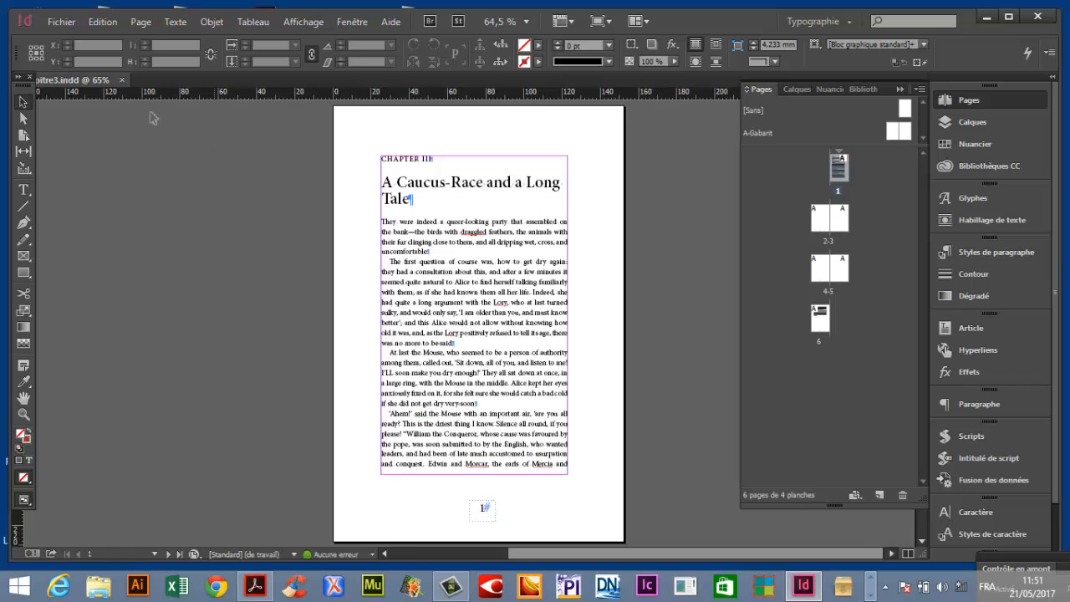
click(123, 79)
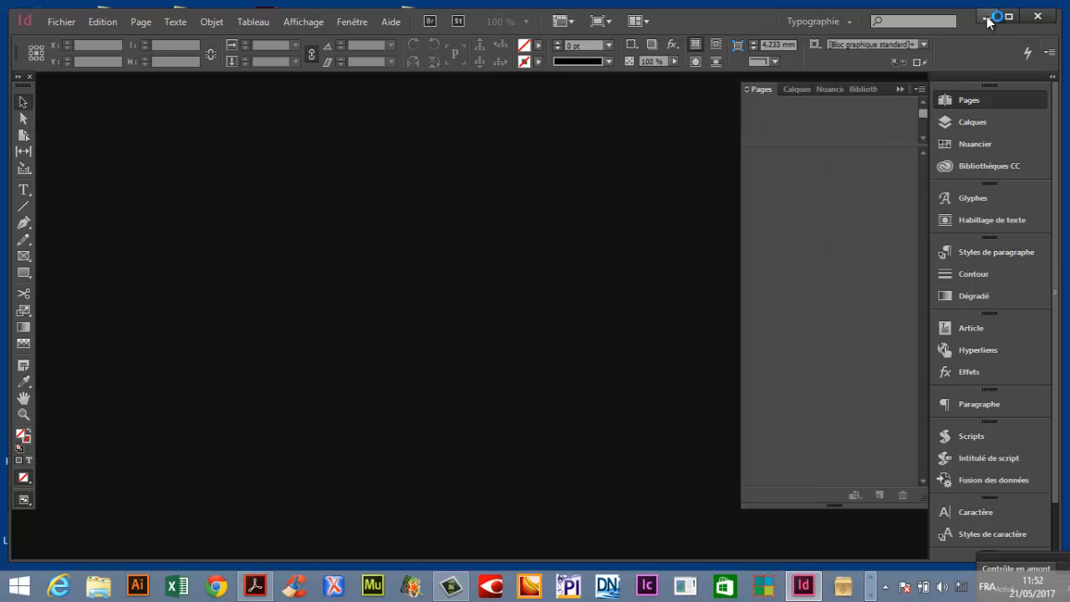
Open the A Faire folder from the desktop and check for the files Chapitre1.indd, Chapitre2.indd and Chapitre3.indd.
click(986, 17)
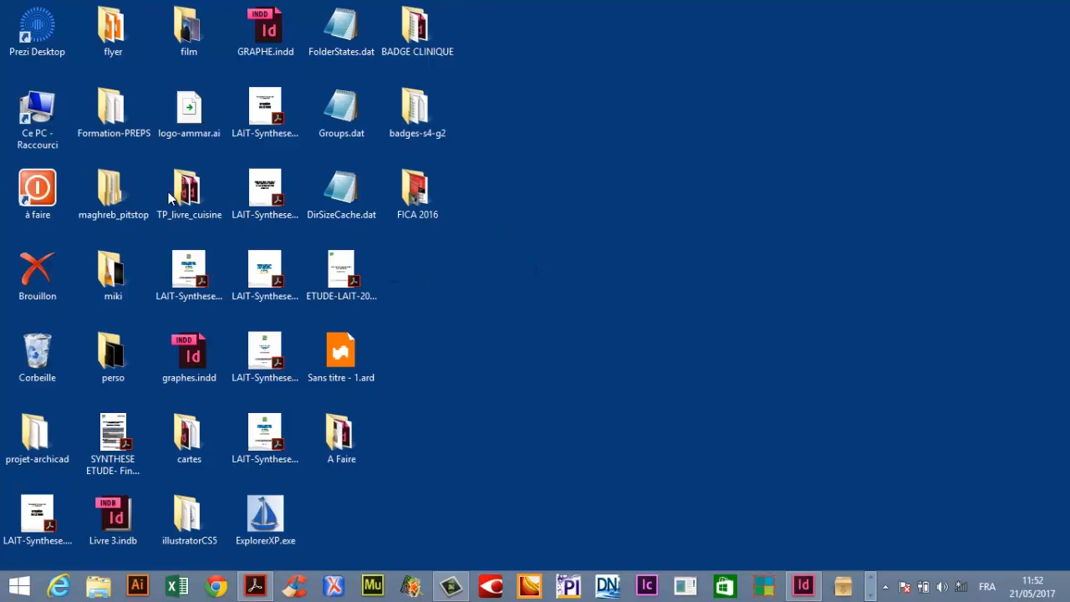
double_click(284, 418)
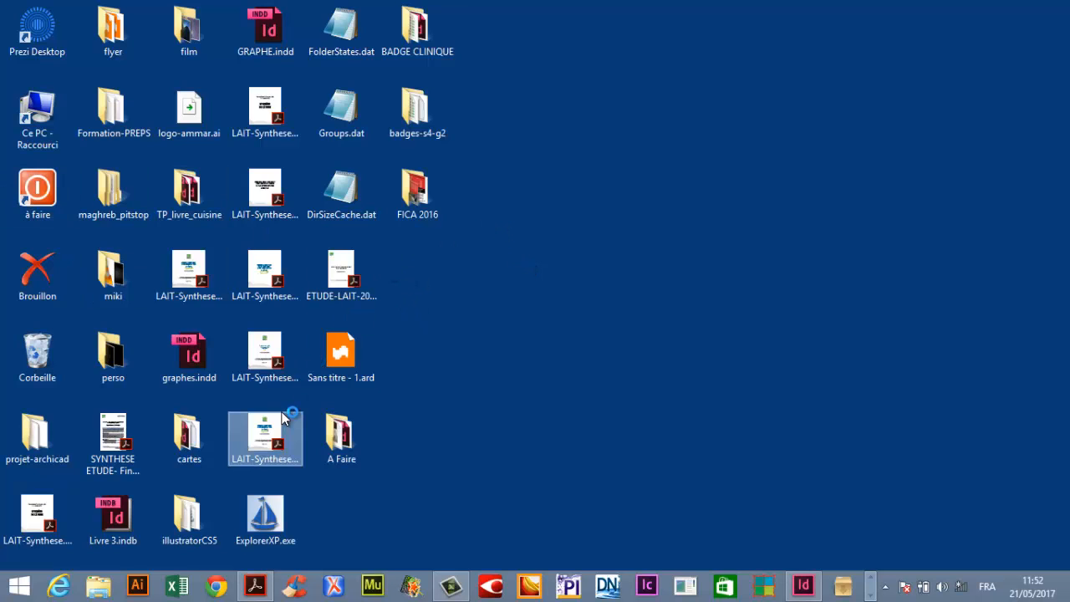
click(477, 434)
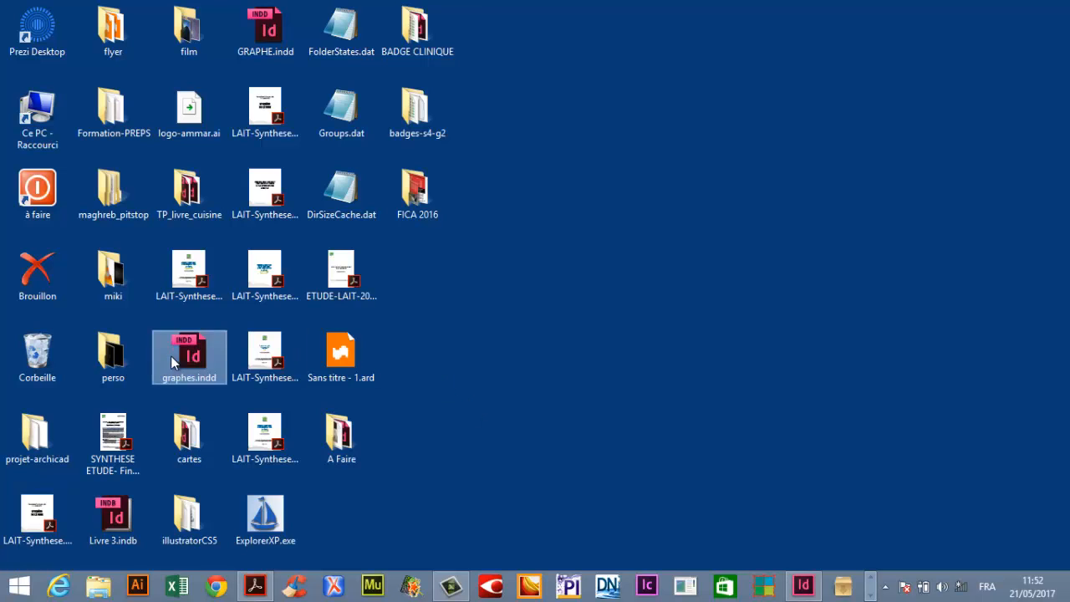
double_click(332, 422)
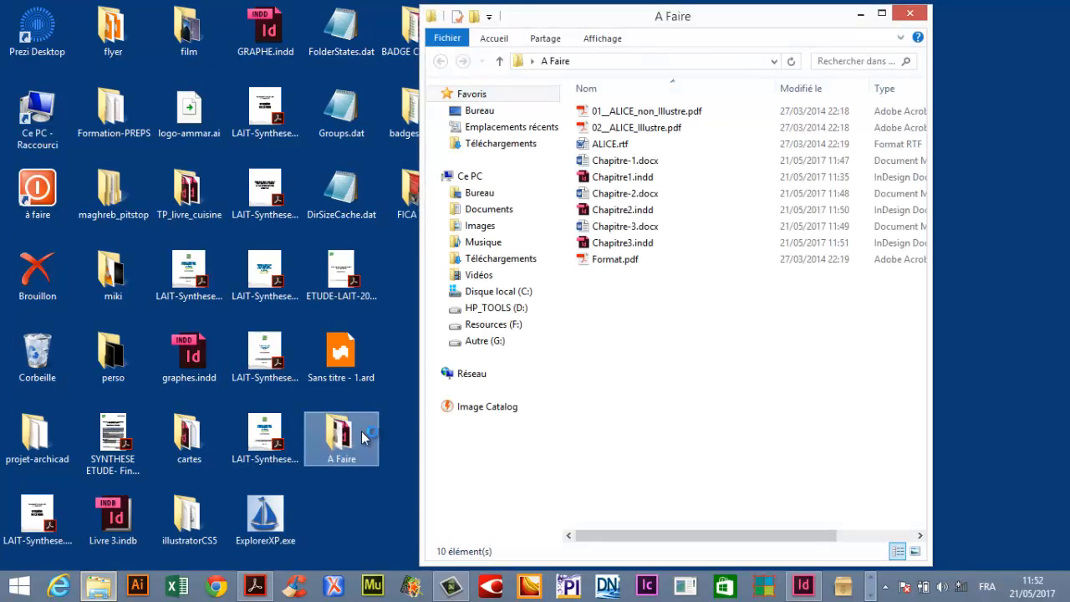
click(605, 177)
click(623, 210)
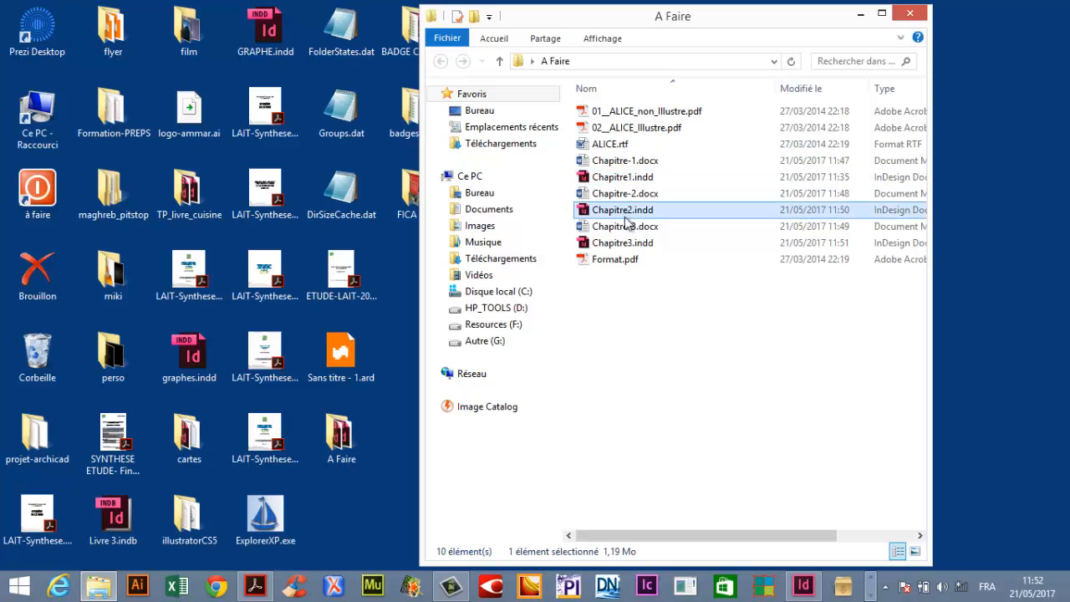
click(627, 244)
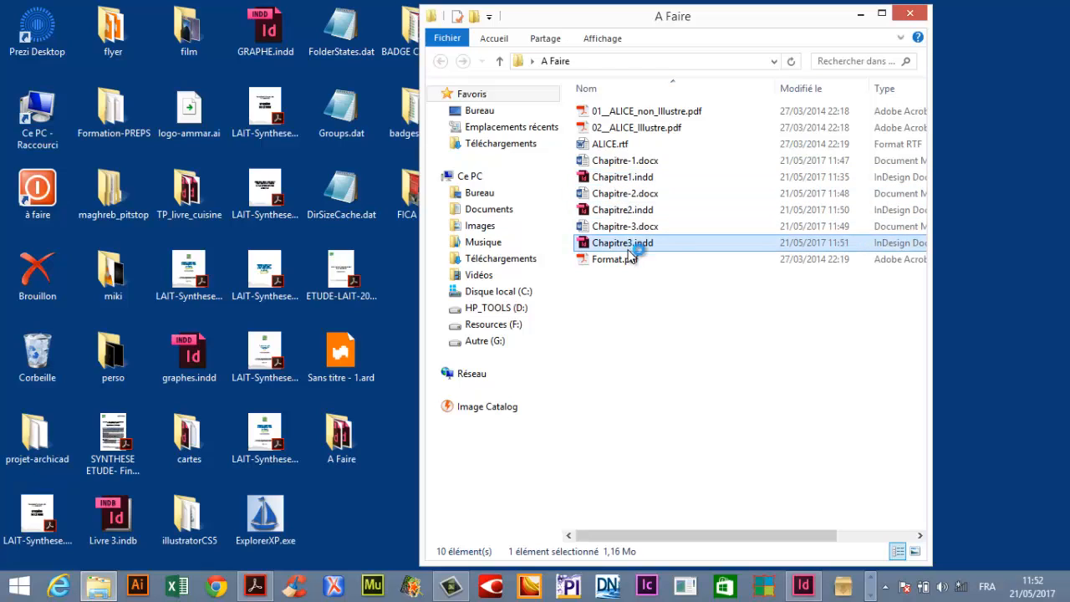
click(650, 327)
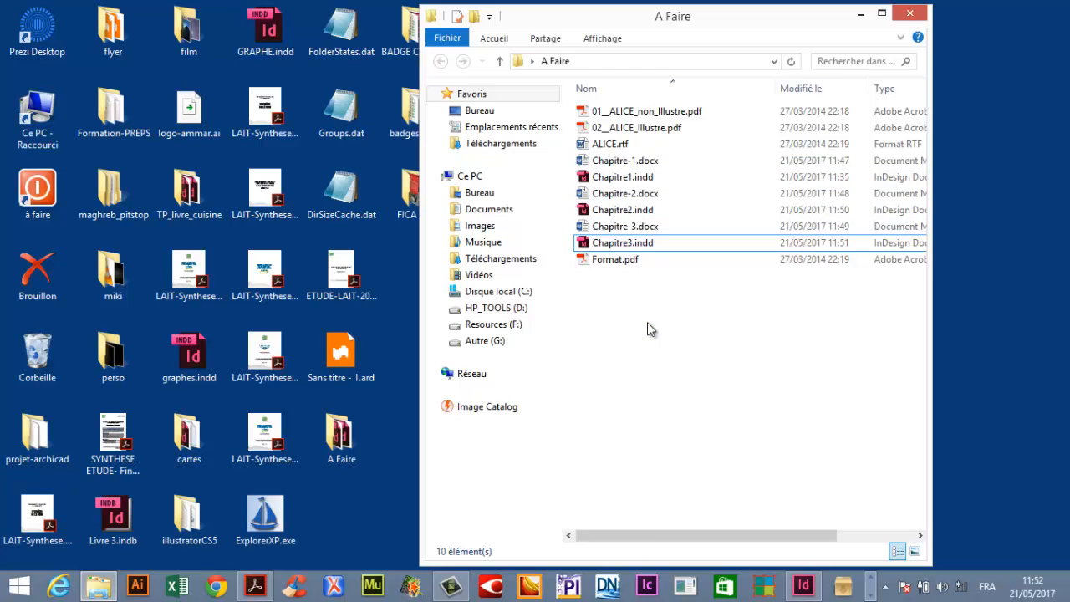
Switch to InDesign and create a new book named Alice in the A Faire folder on the desktop.
click(804, 586)
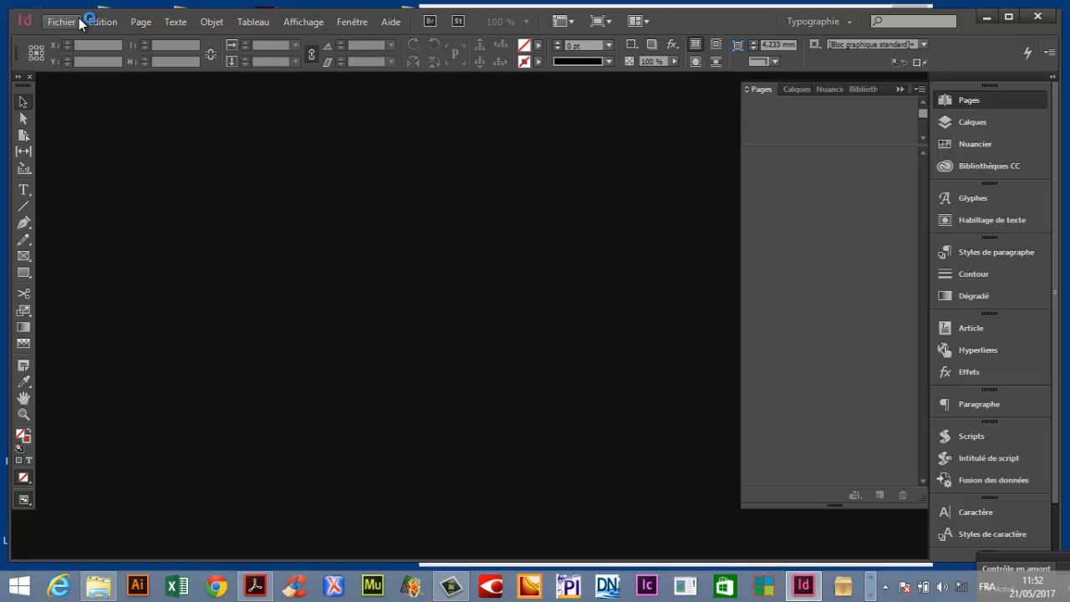
click(78, 17)
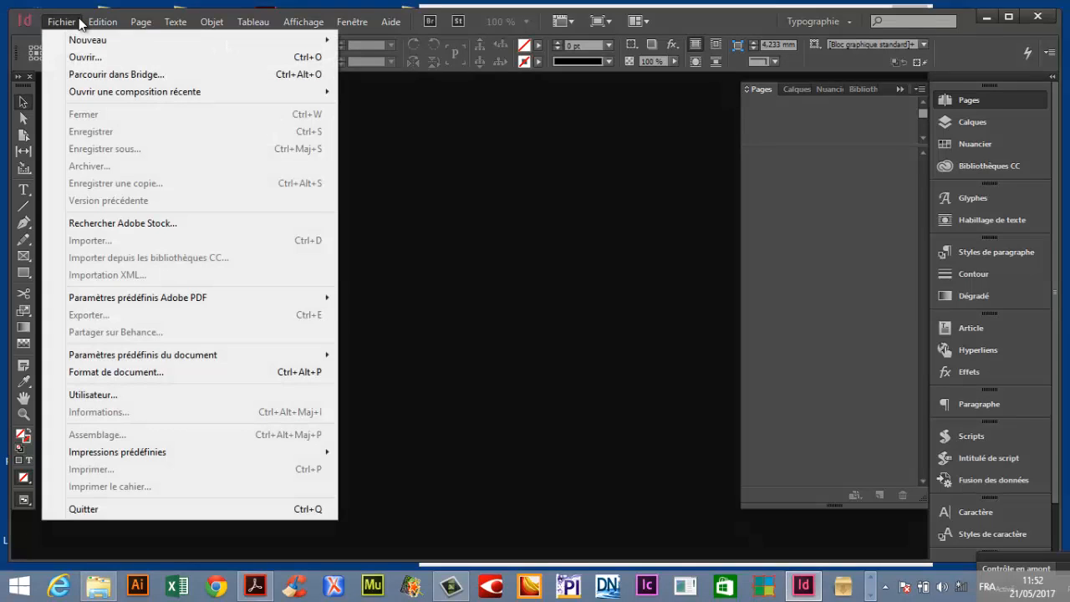
mouse_move(84, 40)
click(405, 60)
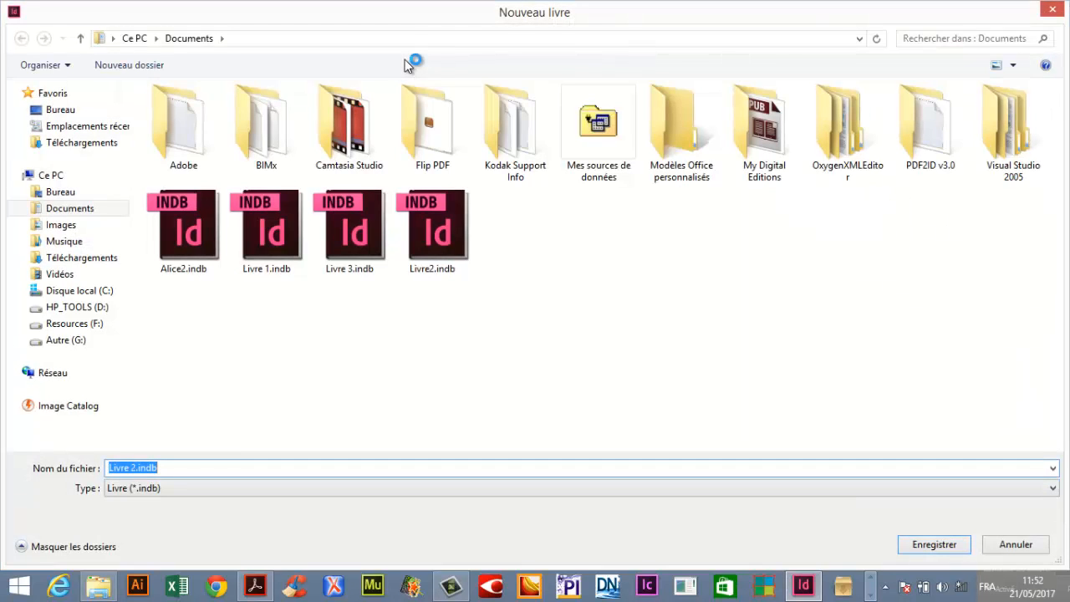
click(60, 192)
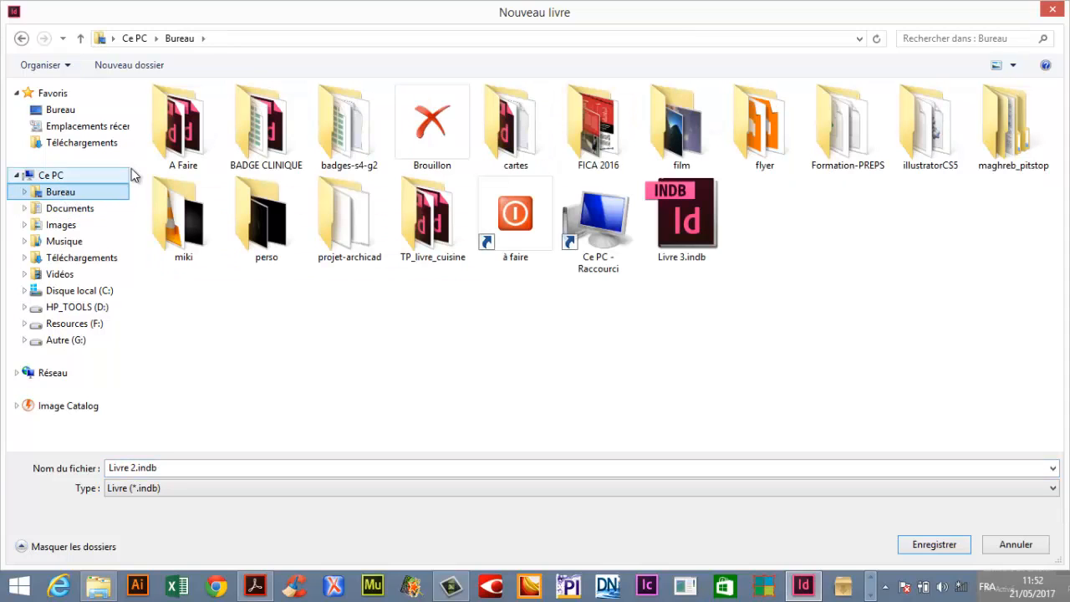
double_click(174, 130)
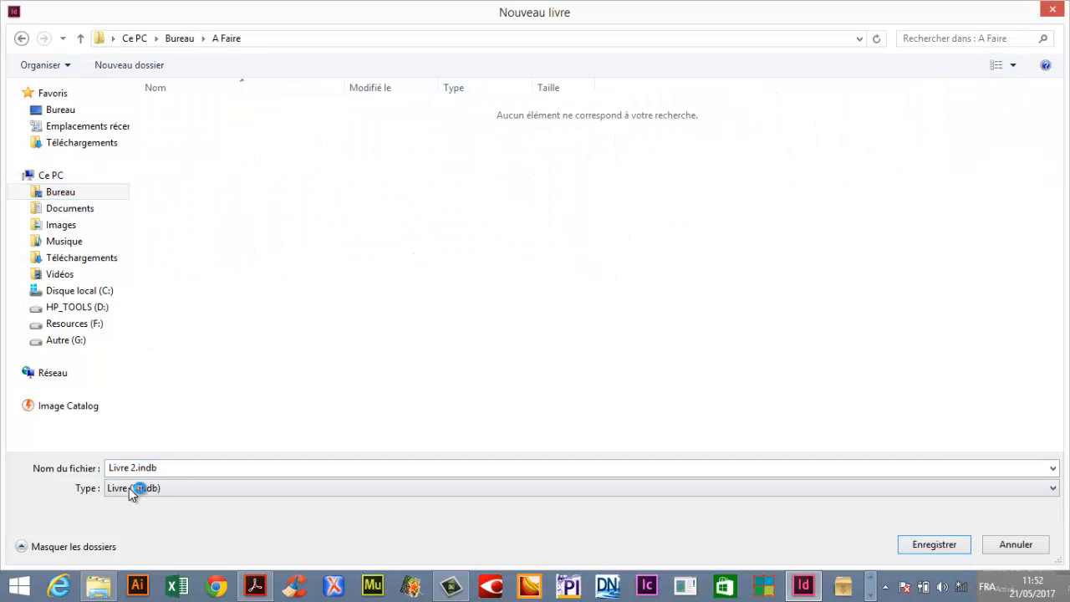
key(BackSpace)
key(ctrl+z)
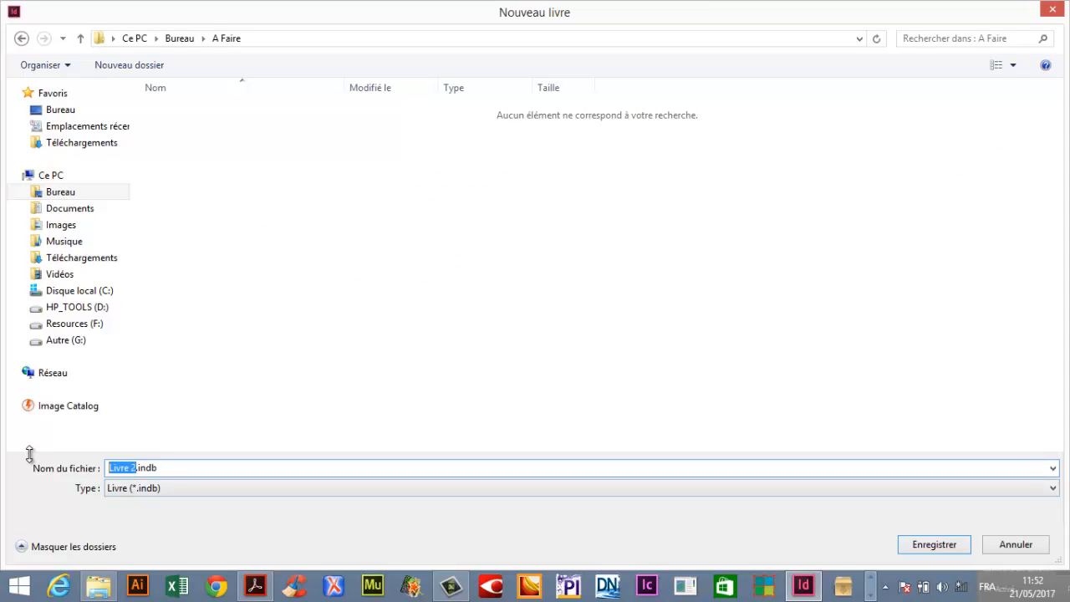
text(Alice)
click(947, 544)
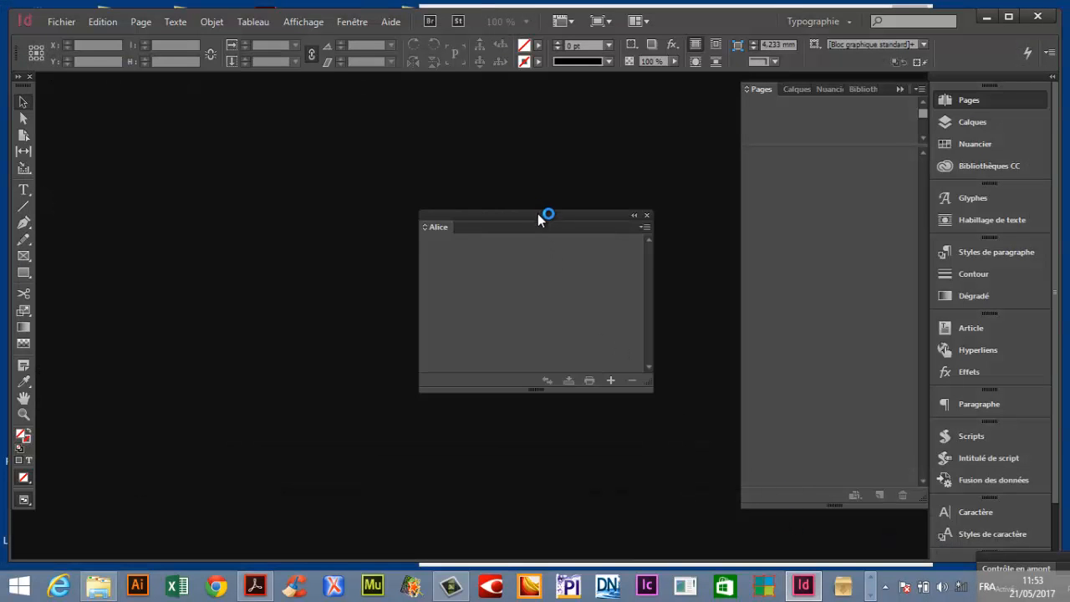
Add Chapitre1.indd, Chapitre2.indd and Chapitre3.indd from the desktop's A Faire folder to the Alice book.
drag(539, 208, 648, 184)
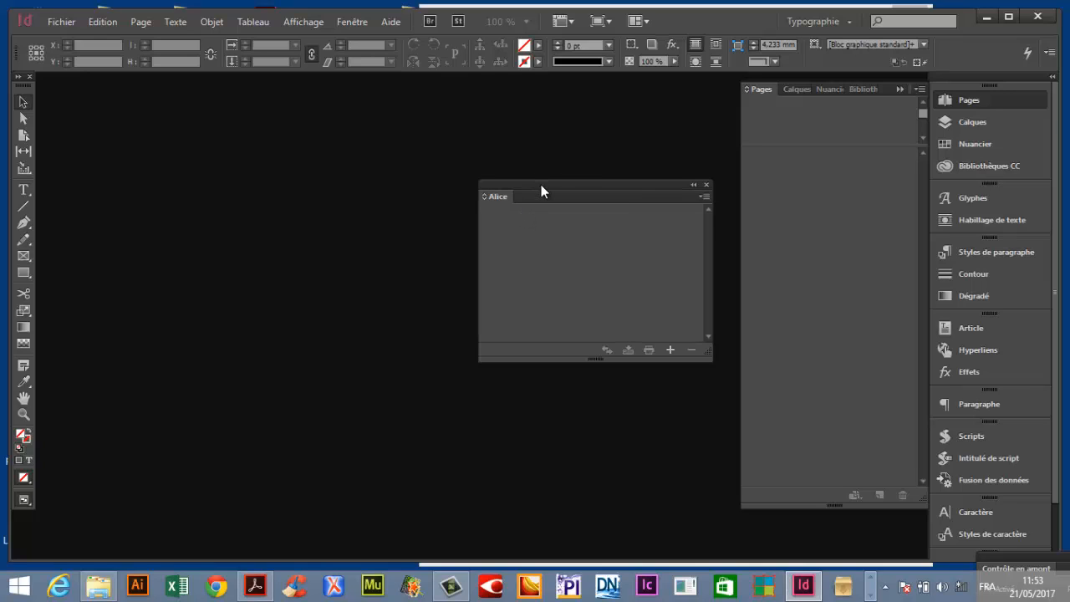
drag(541, 190, 529, 185)
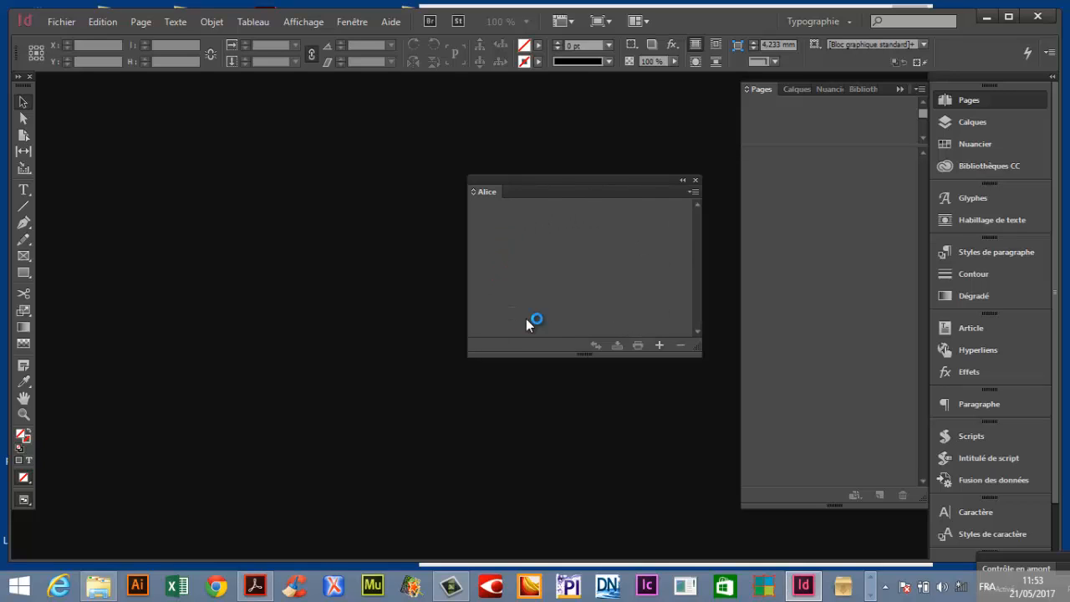
click(660, 345)
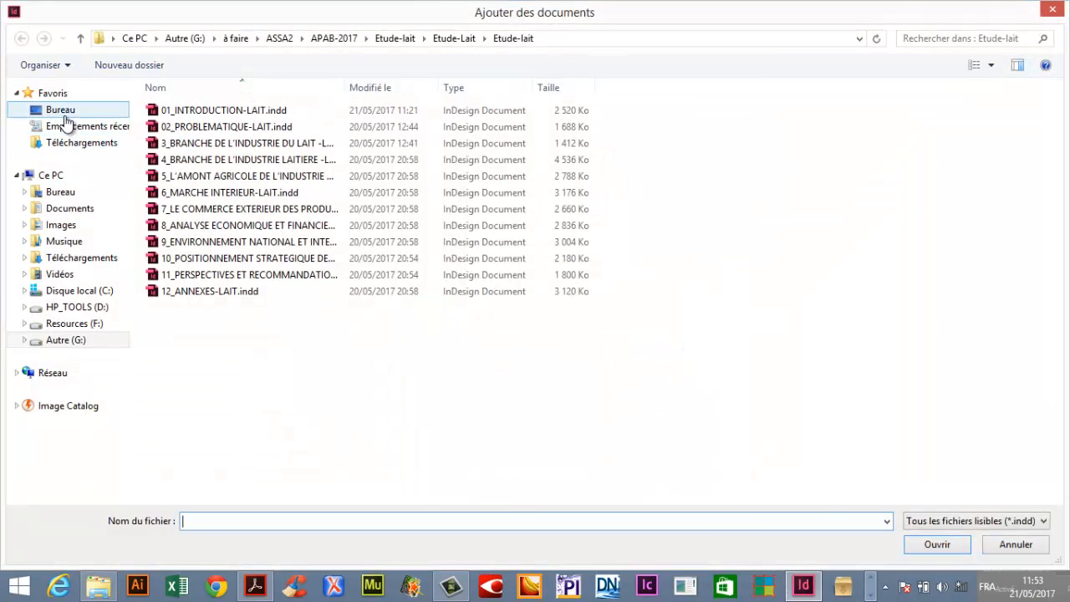
click(63, 110)
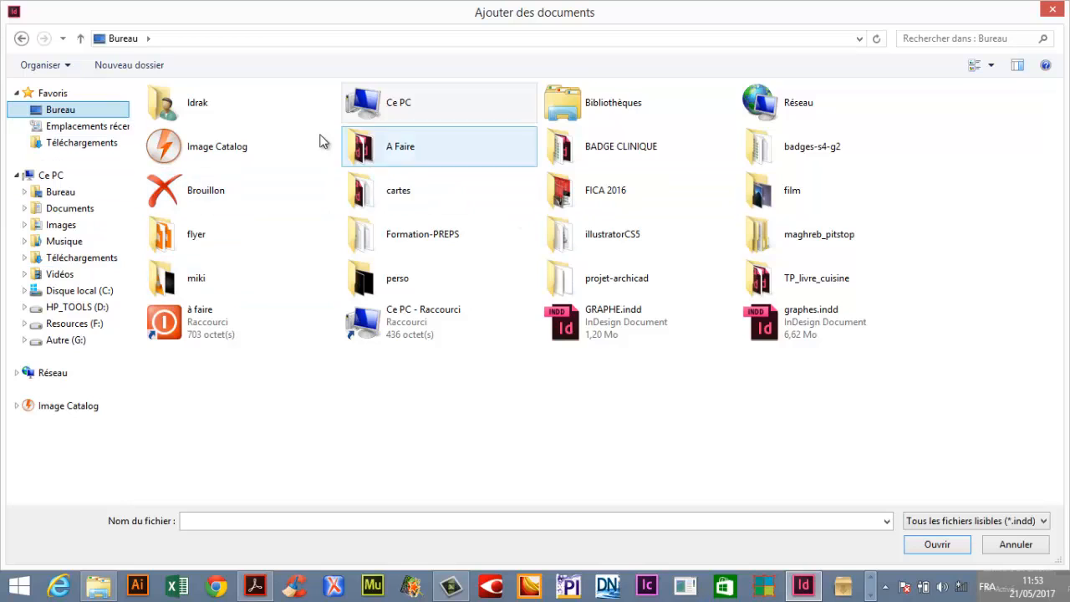
double_click(347, 142)
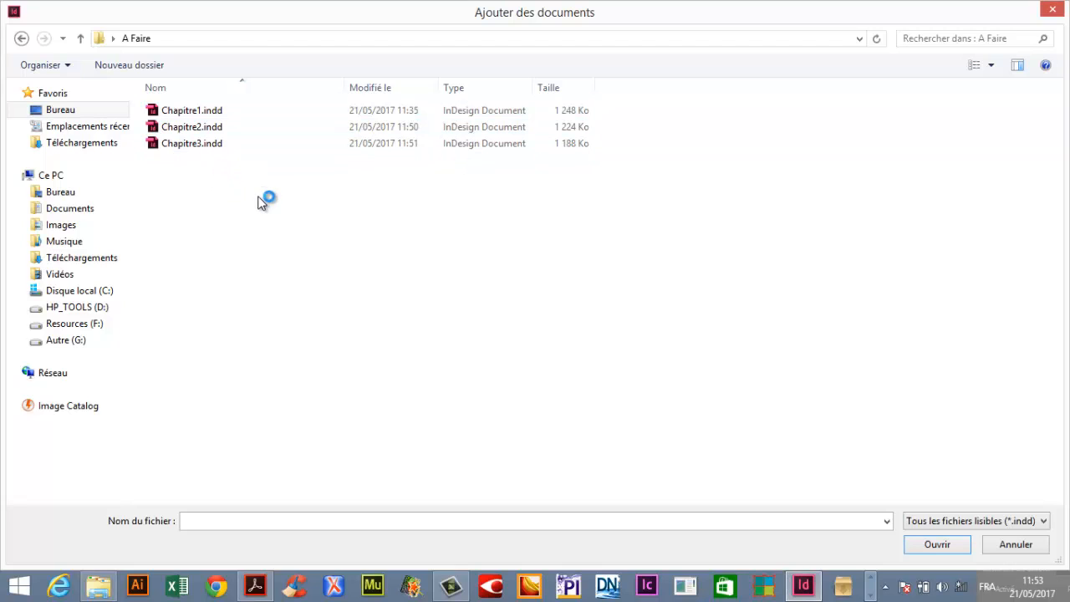
click(201, 110)
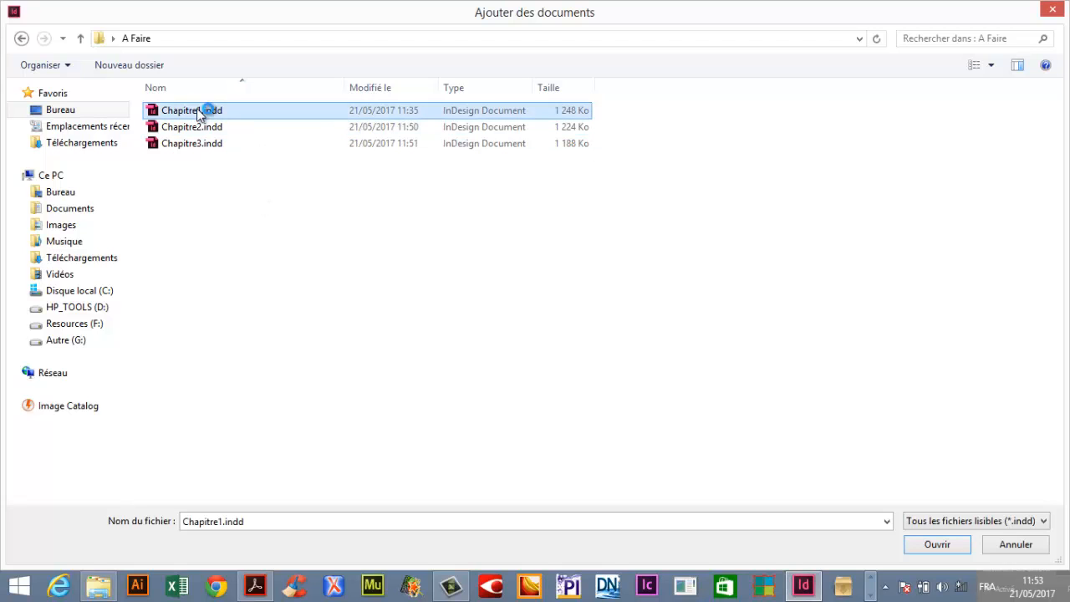
shift+click(203, 142)
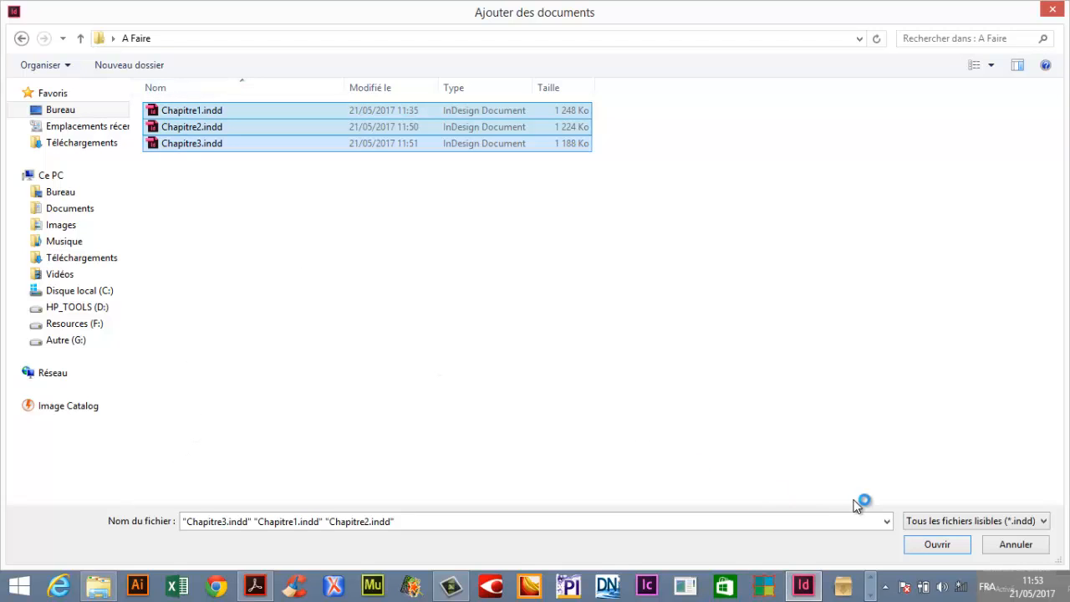
click(928, 544)
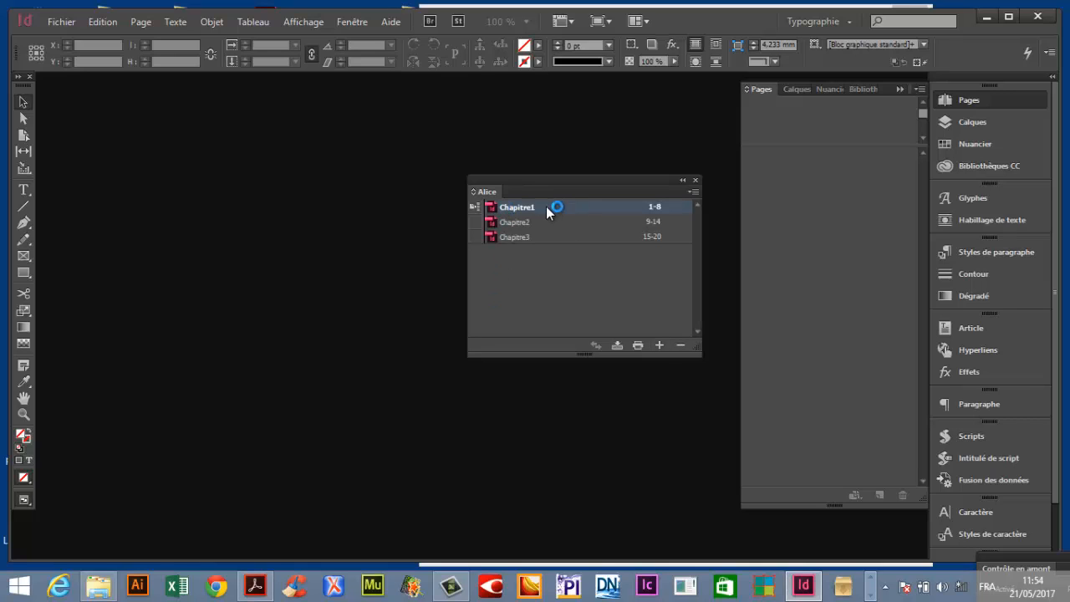
Go through the three chapters listed in the Alice book and check their page ranges.
click(524, 220)
click(527, 238)
click(524, 207)
click(524, 237)
drag(529, 182, 547, 185)
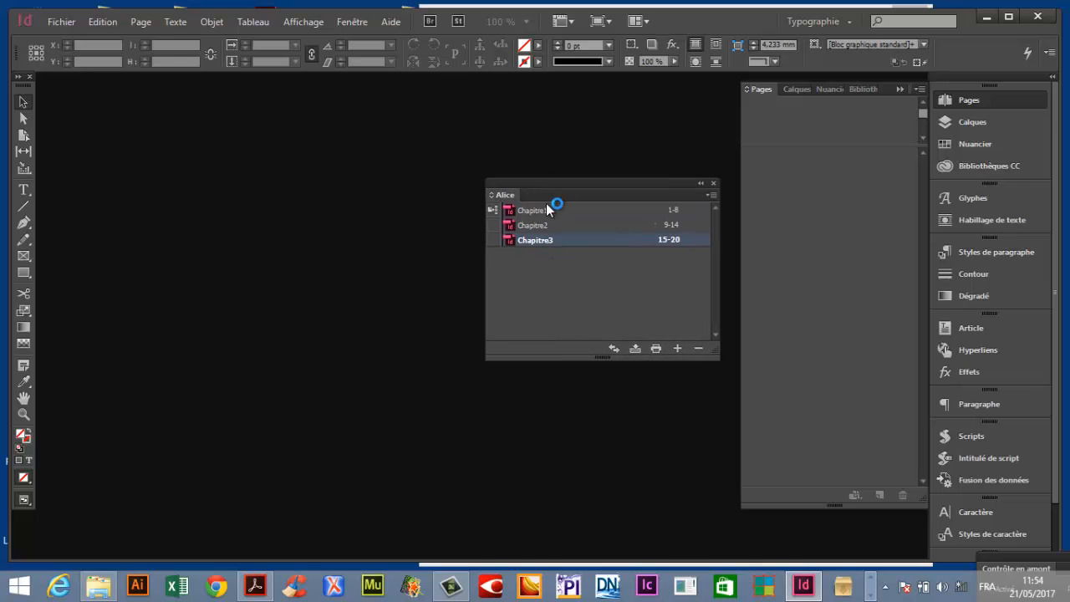
Open Chapitre1 from the Alice book, check the page numbers on spreads 2-3 and 4-5, and close it.
click(545, 212)
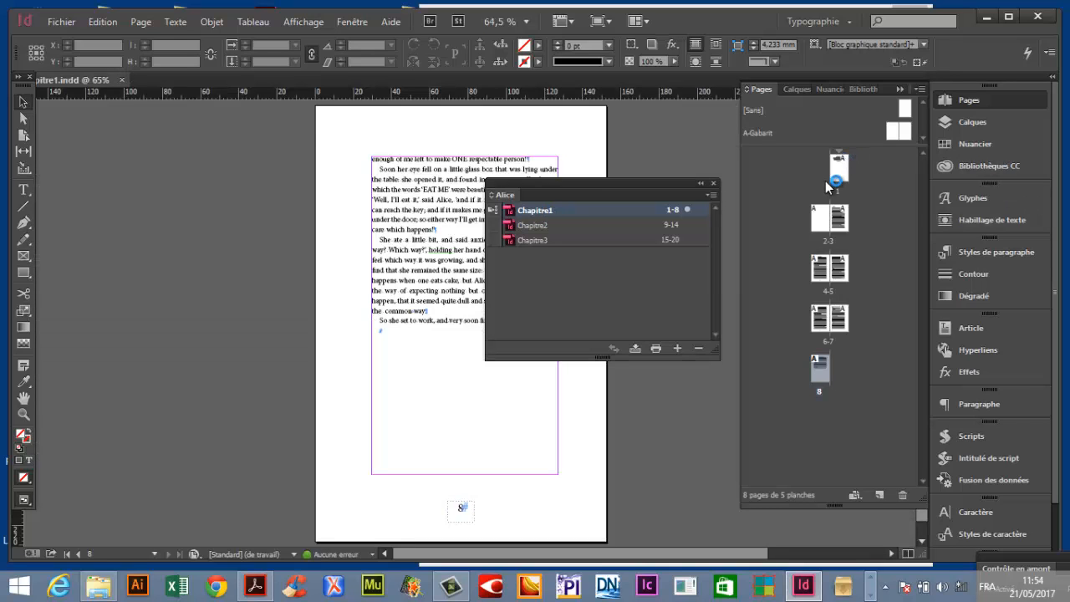
double_click(825, 241)
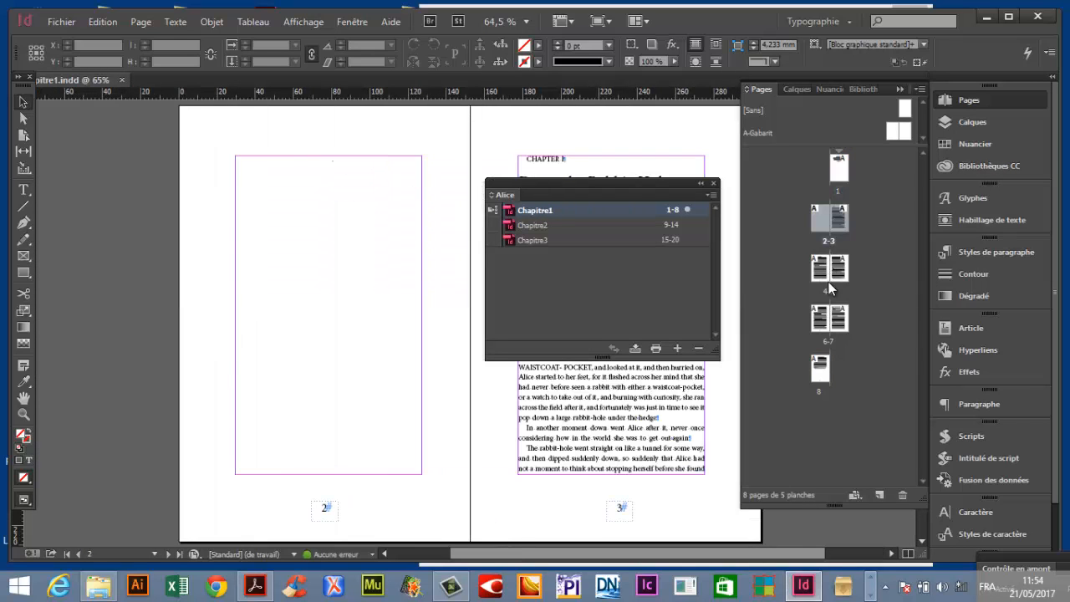
double_click(827, 288)
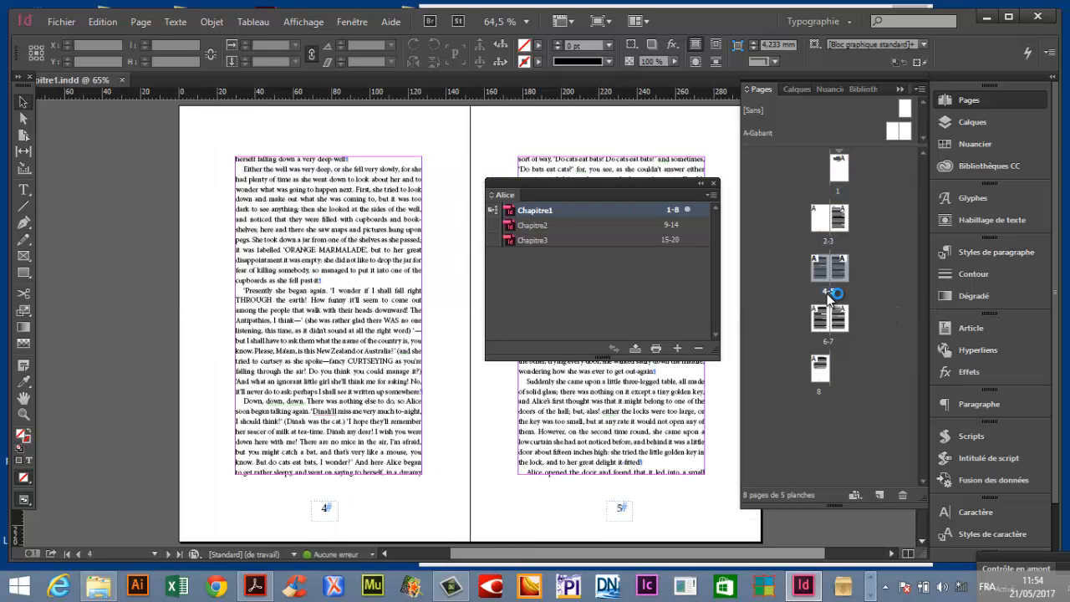
click(122, 79)
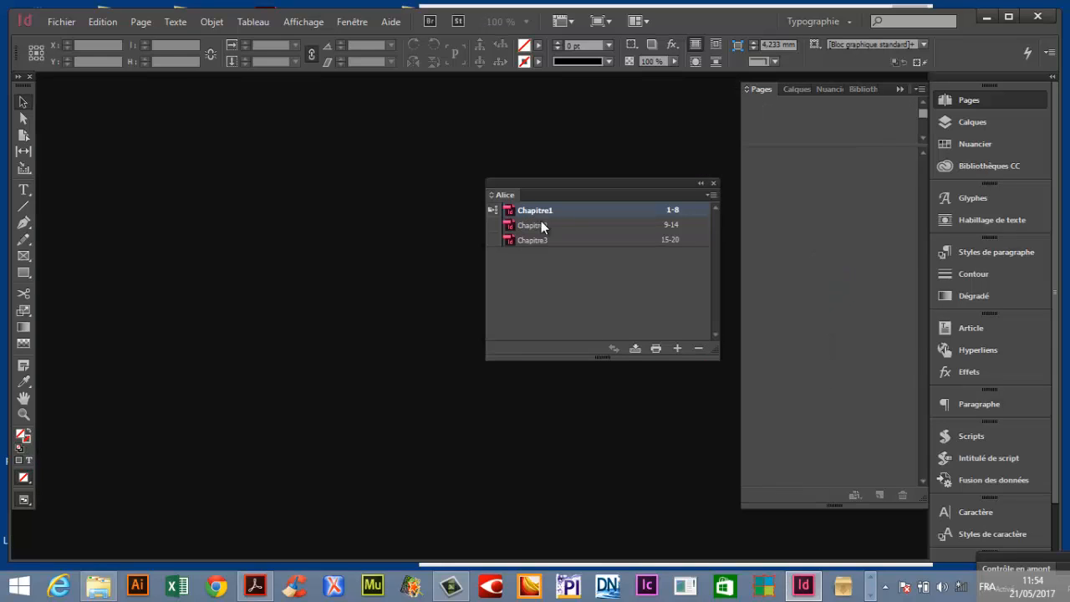
Open Chapitre2 from the Alice book and check the page numbering on its first page, spread 10-11 and last page.
double_click(544, 225)
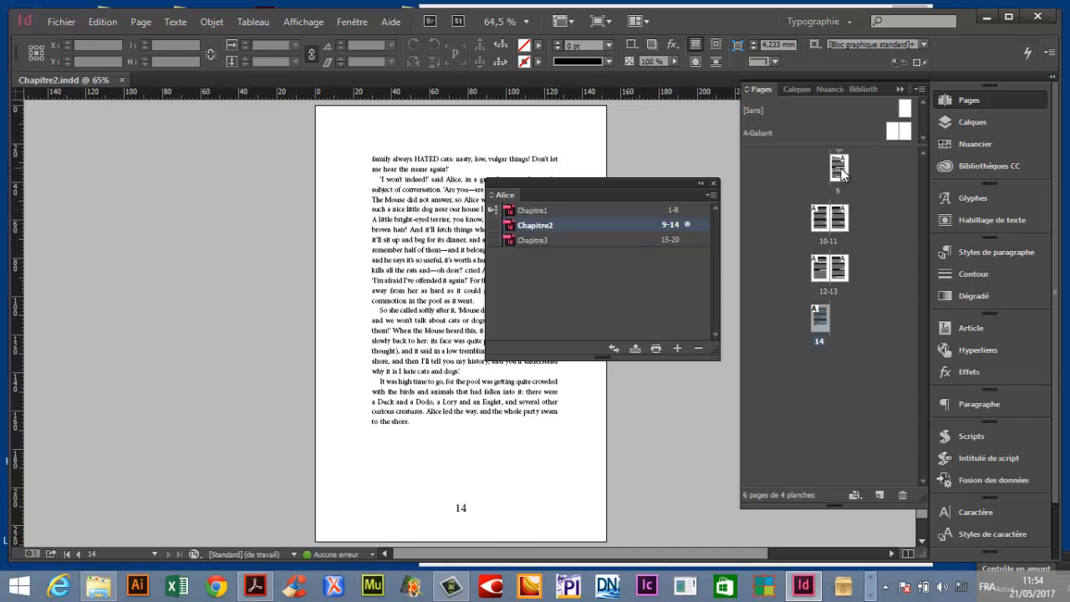
double_click(838, 167)
double_click(827, 241)
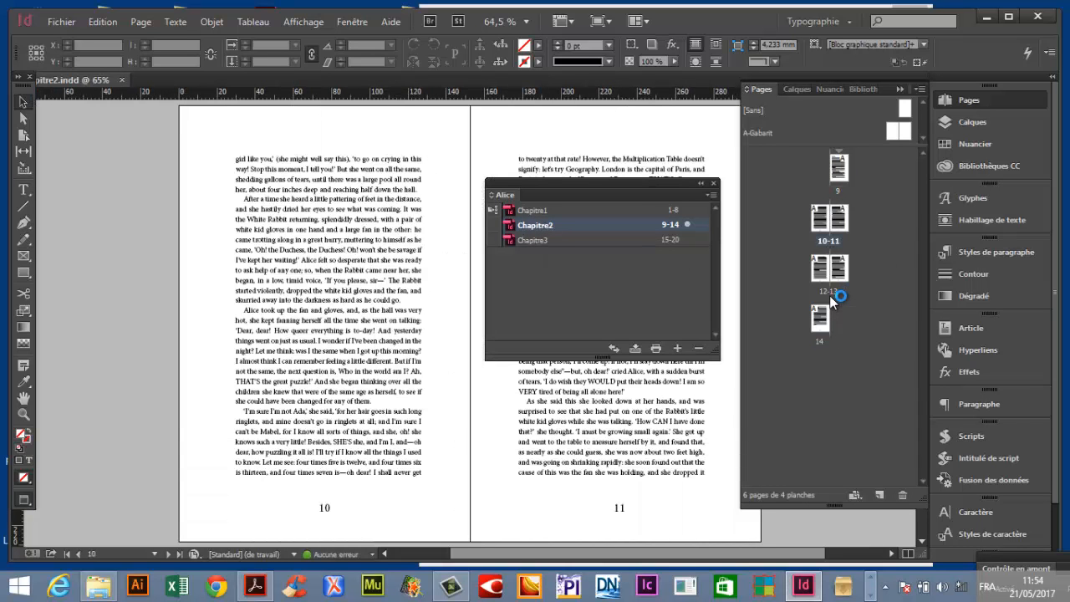
double_click(819, 317)
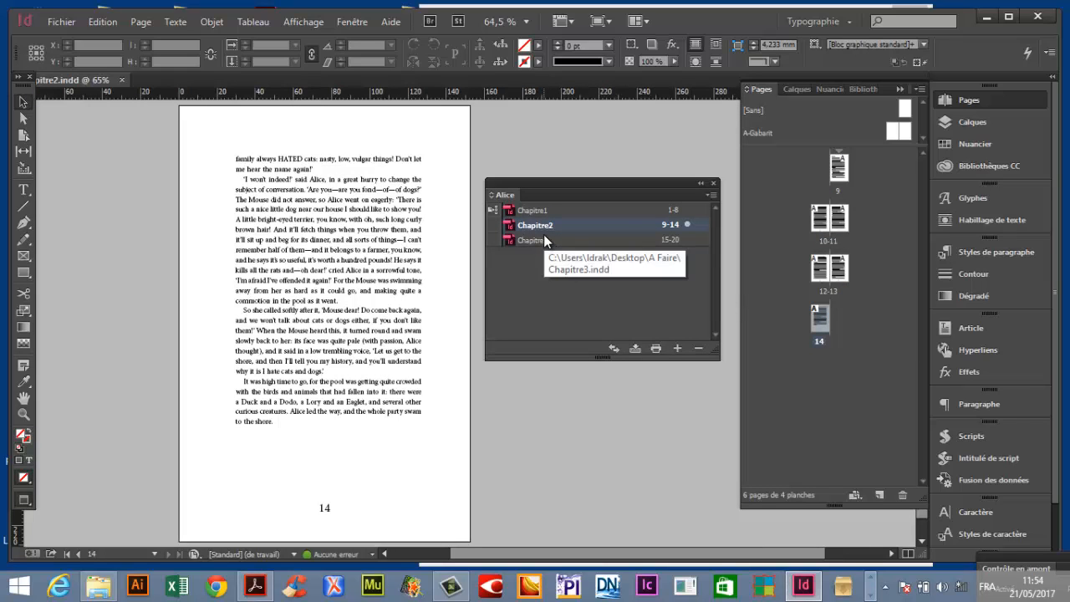
double_click(544, 241)
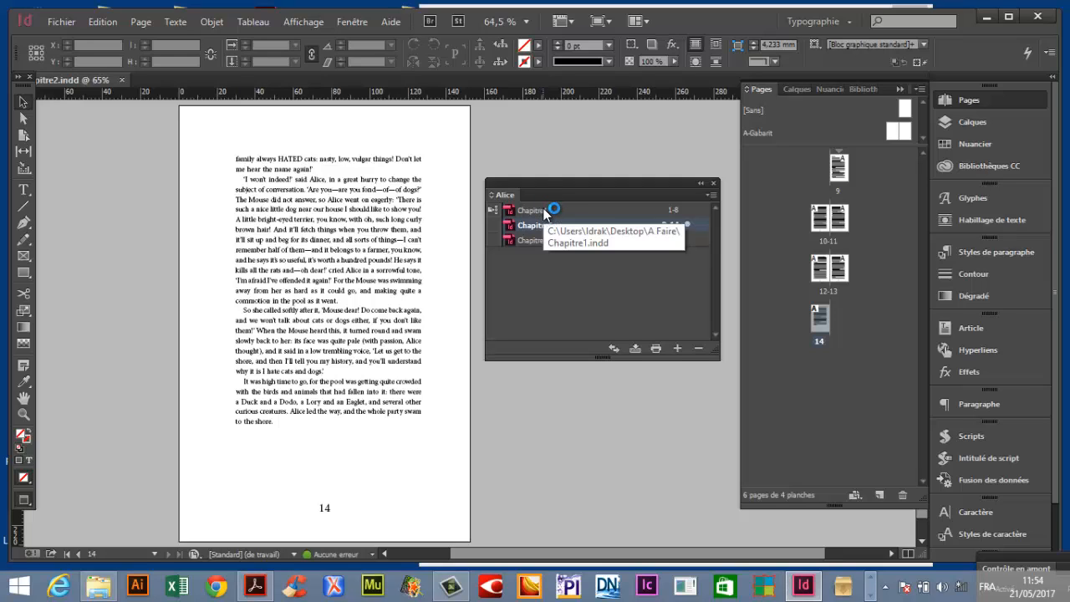
Reopen Chapitre1 from the Alice book and compare its title page with its last page, page 8.
double_click(544, 215)
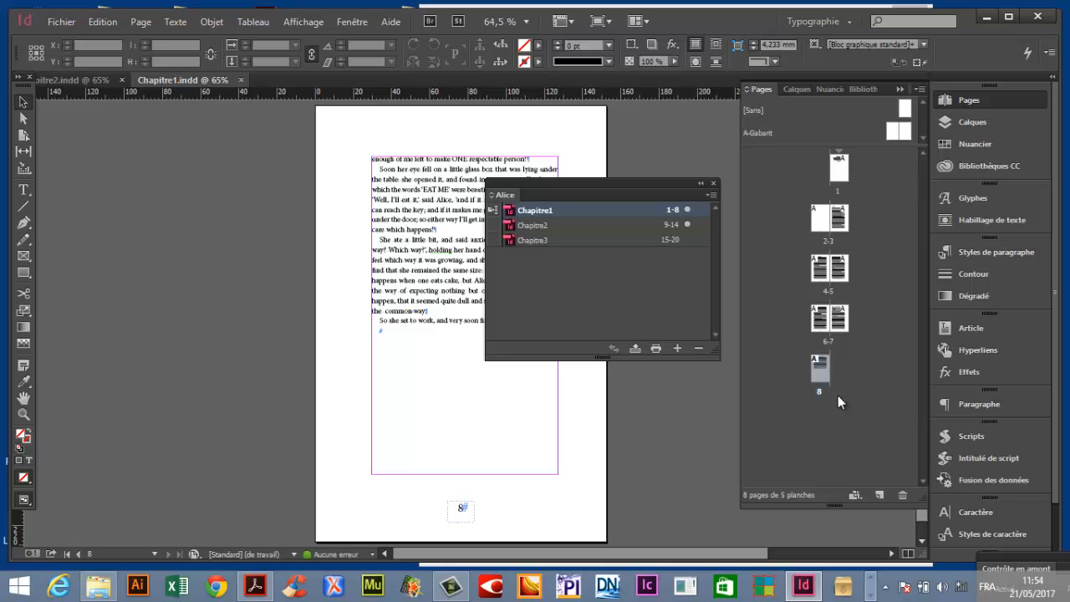
double_click(820, 376)
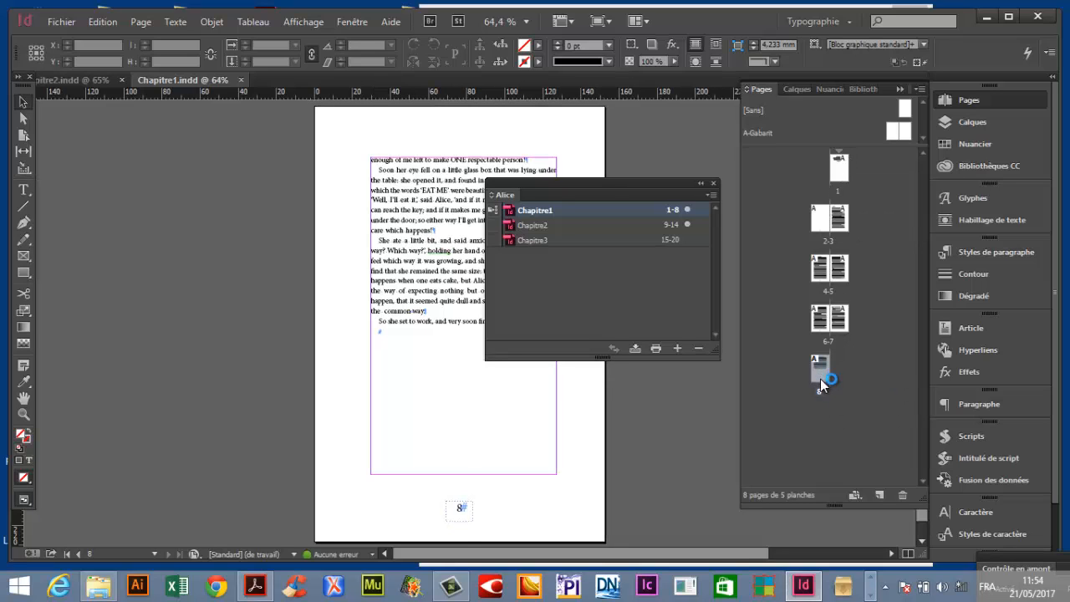
double_click(839, 165)
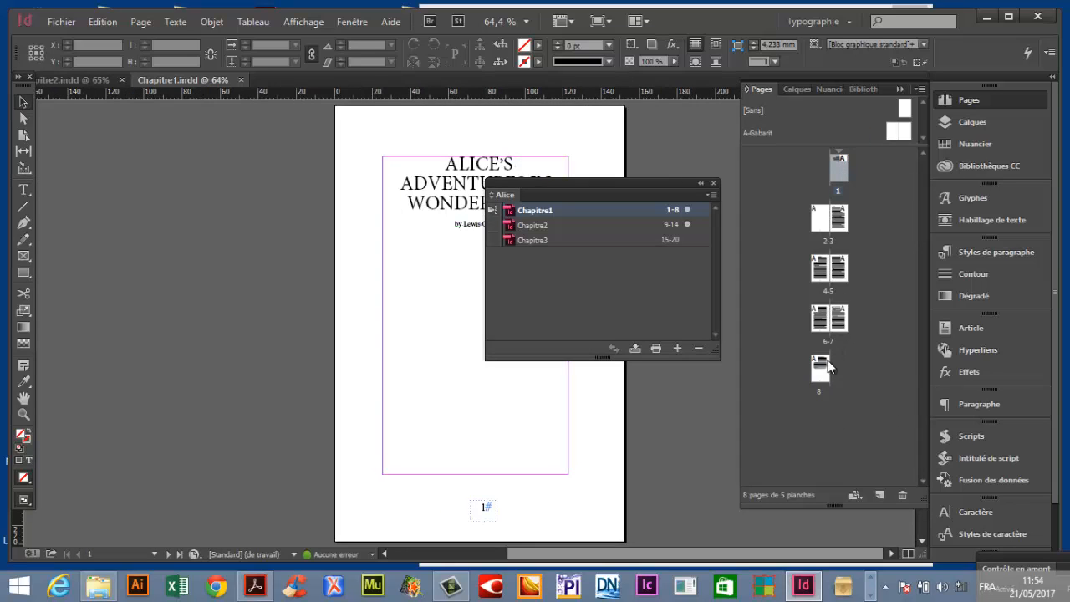
double_click(826, 374)
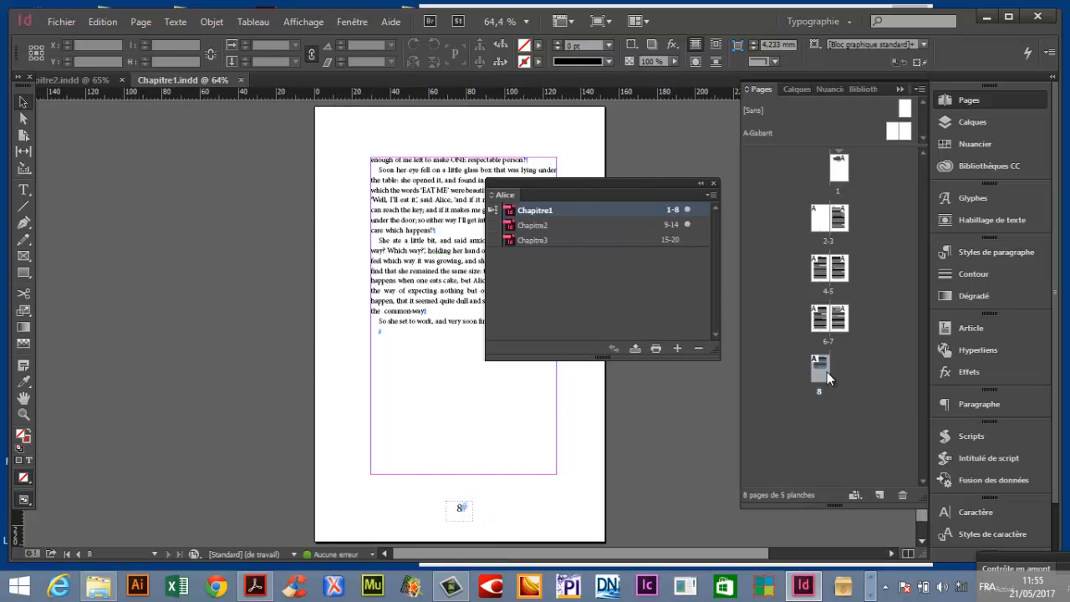
drag(619, 182, 680, 193)
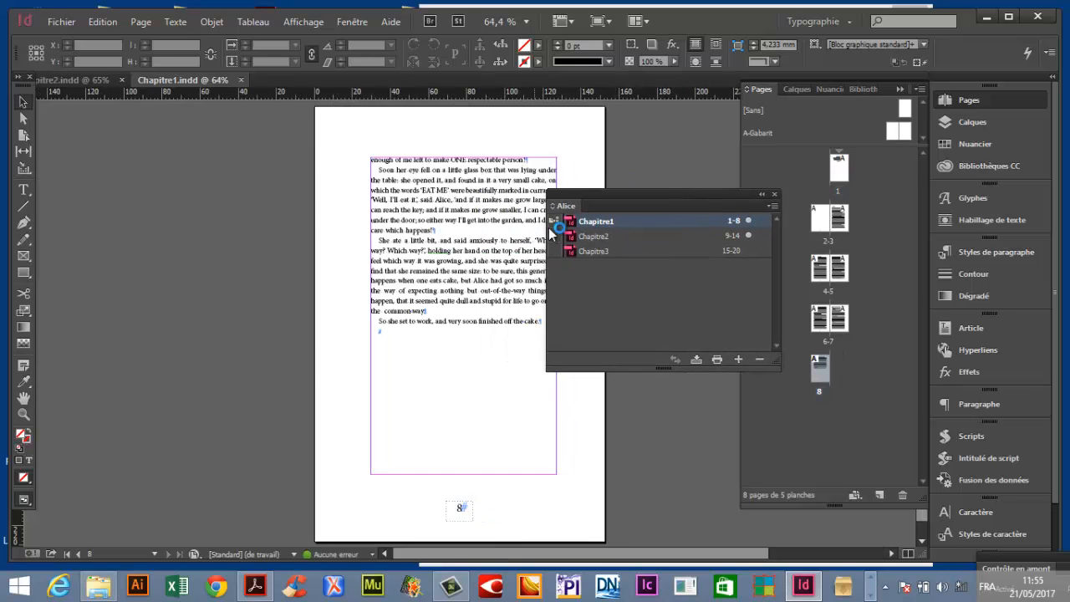
double_click(839, 166)
click(831, 371)
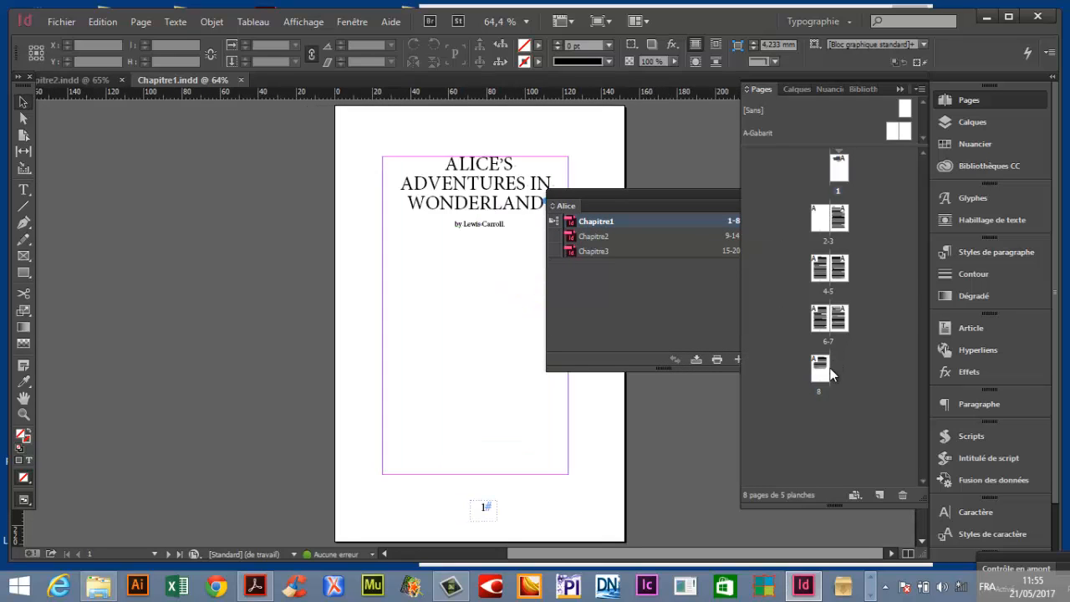
double_click(818, 373)
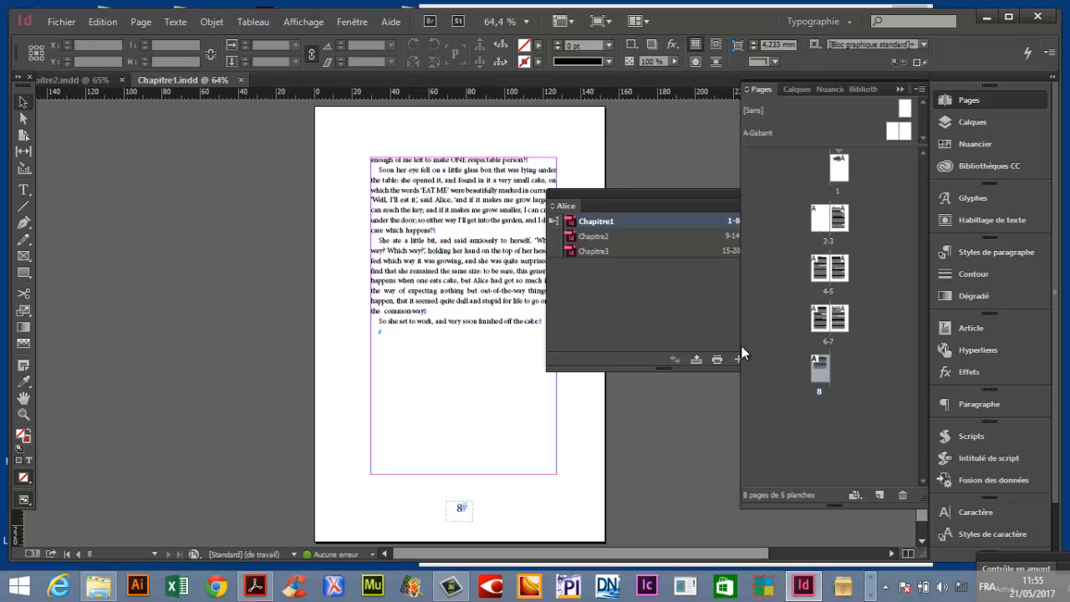
drag(674, 193, 631, 188)
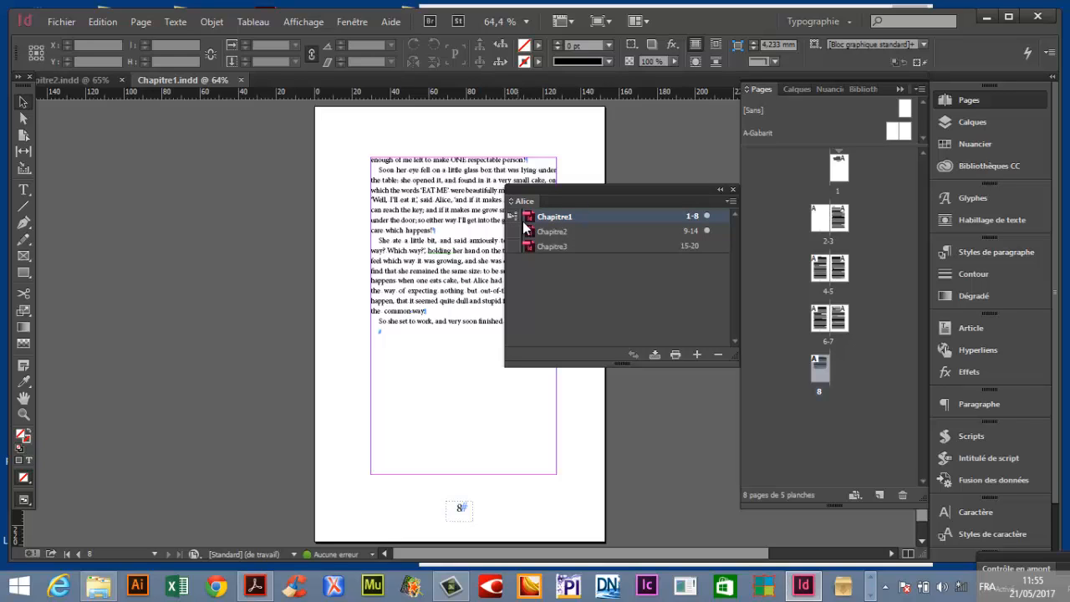
click(575, 244)
click(576, 230)
click(576, 216)
mouse_move(623, 193)
mouse_down()
mouse_move(697, 244)
mouse_move(669, 245)
mouse_move(675, 239)
mouse_move(649, 218)
mouse_move(625, 212)
mouse_up()
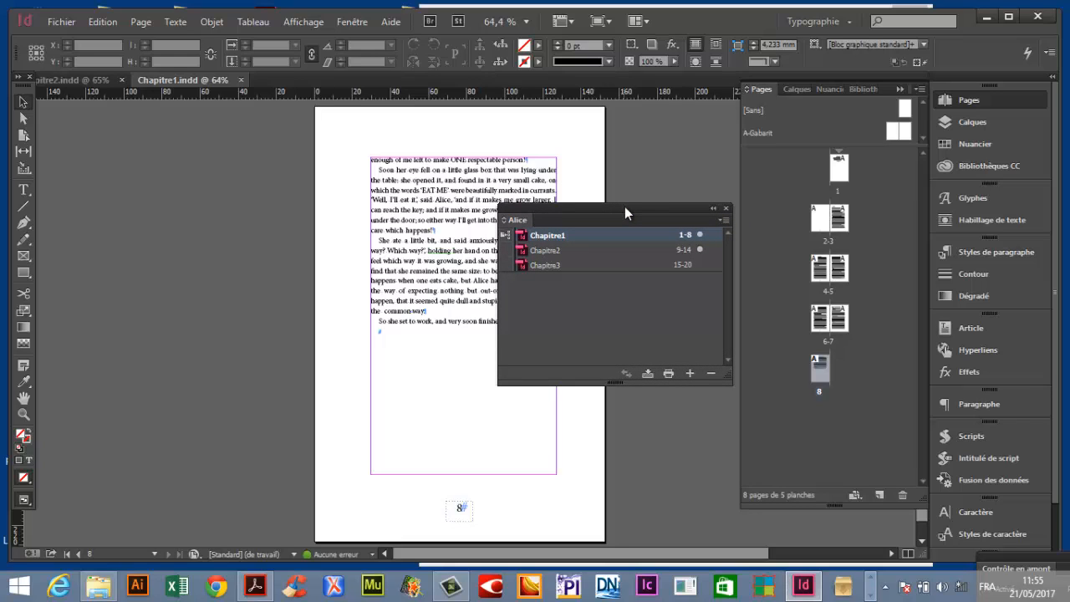
drag(627, 213, 629, 229)
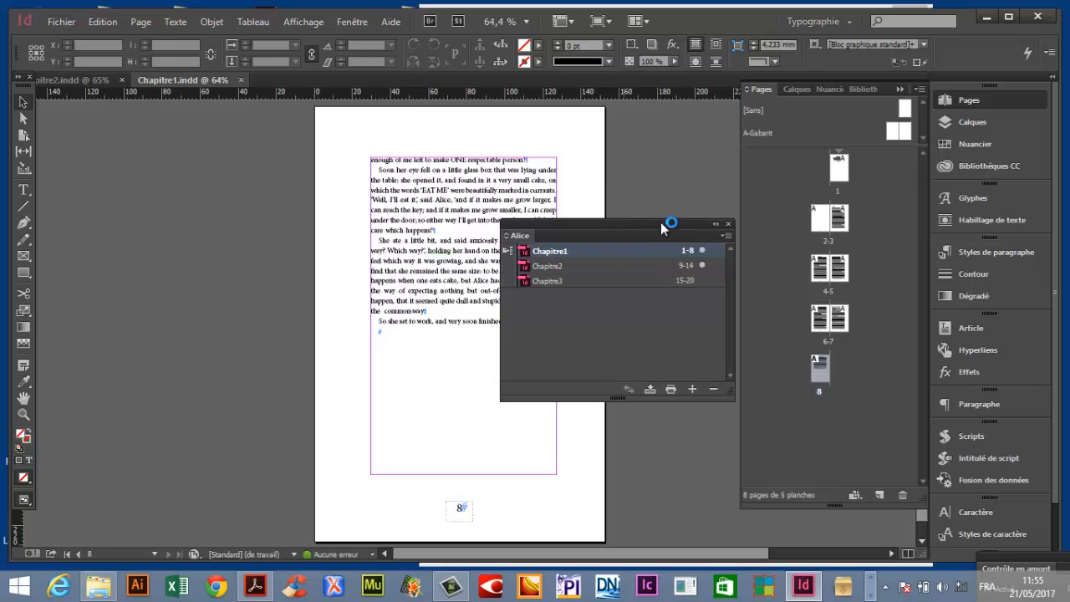
Draw a rectangle about 152.4 mm wide and 10.5 mm high across the head of the left page of Chapitre1's A-Gabarit master.
double_click(763, 134)
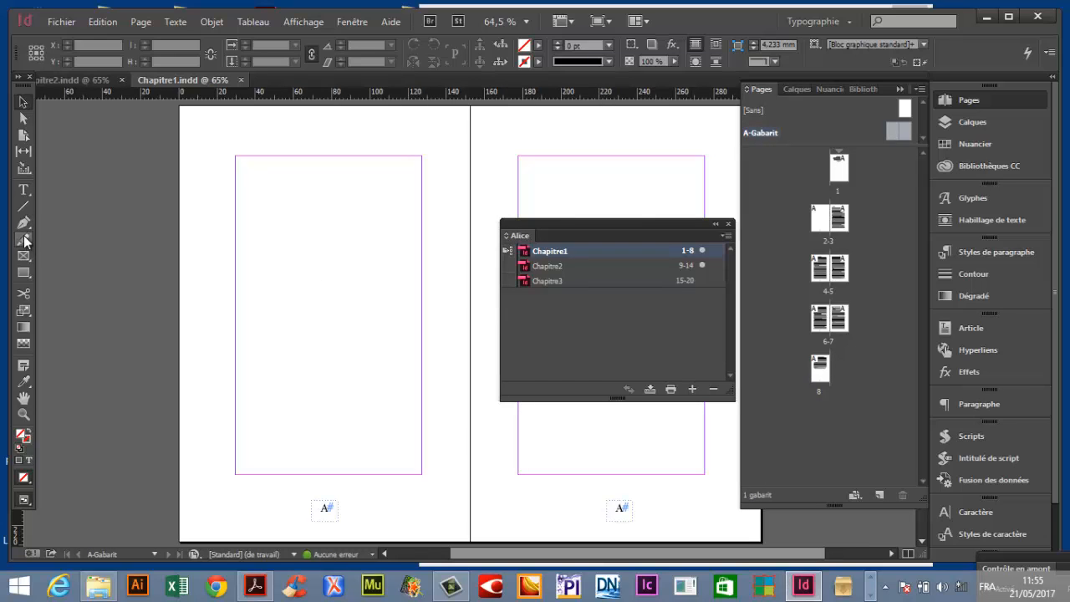
click(24, 273)
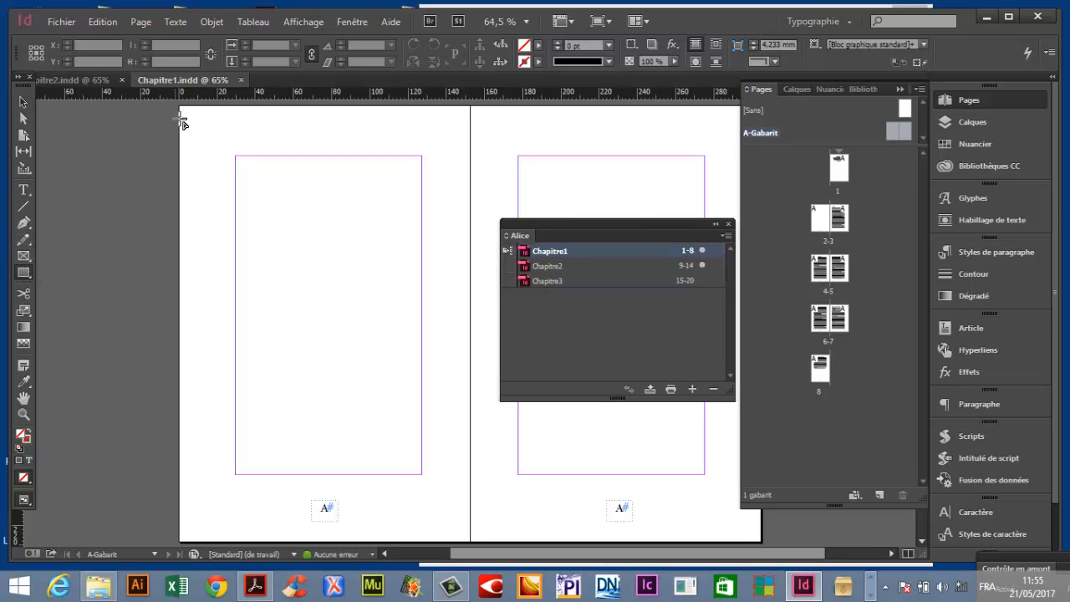
drag(179, 119, 471, 139)
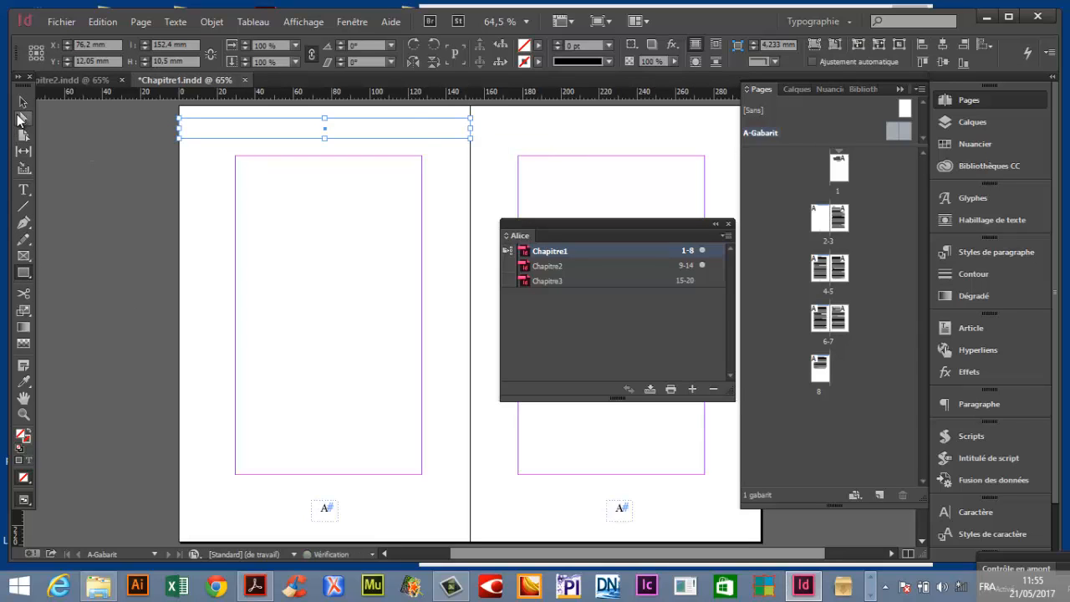
click(22, 102)
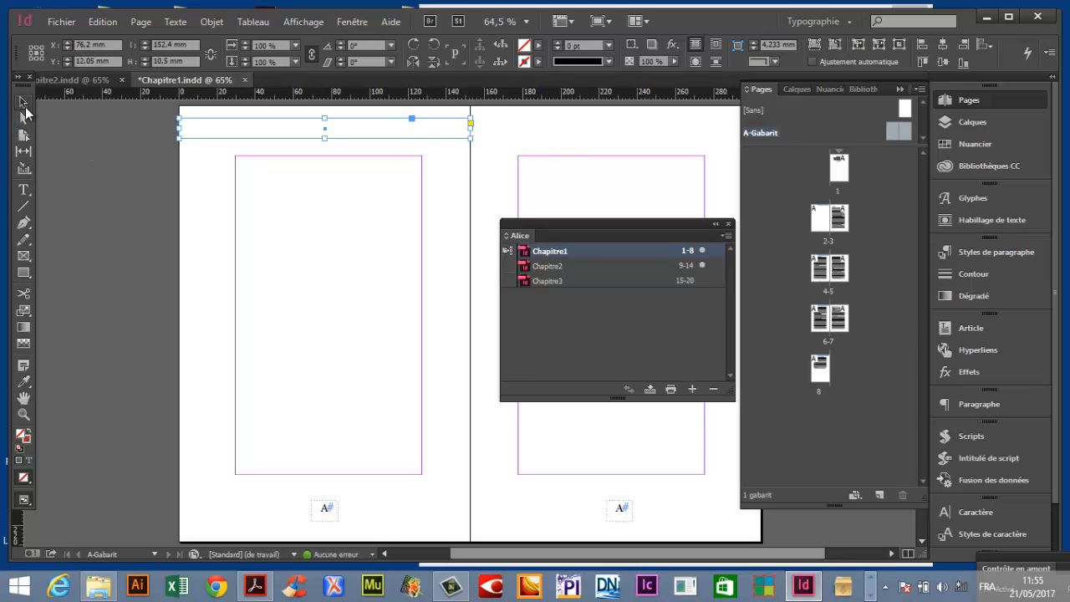
Fill the header band with the C=100 M=0 J=0 N=0 swatch and duplicate it onto the right page of the A-Gabarit master.
click(949, 152)
click(1014, 106)
click(974, 144)
click(796, 189)
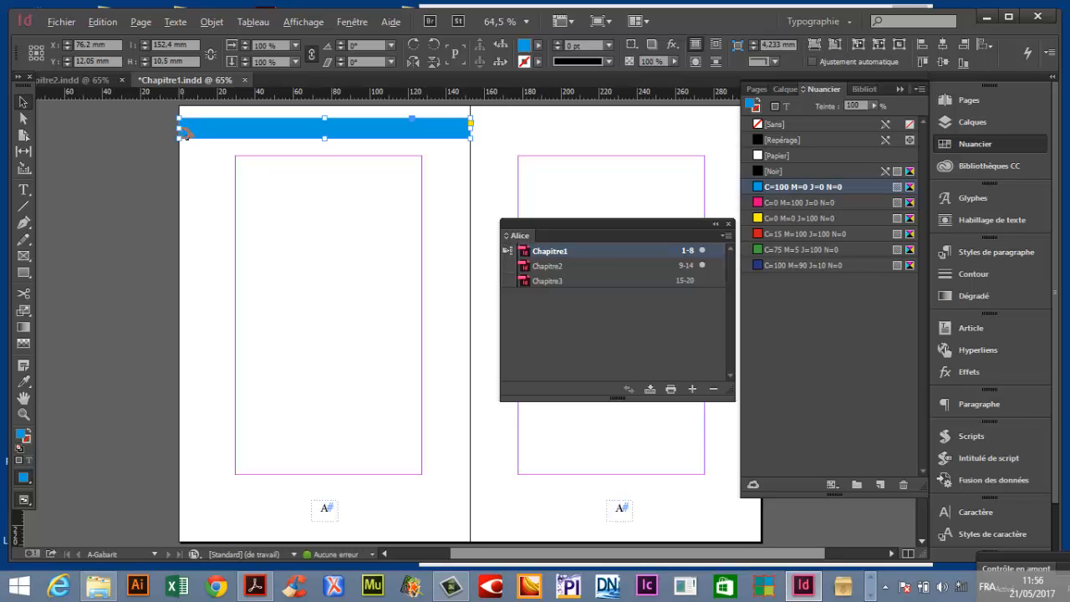
drag(186, 135, 456, 158)
click(451, 157)
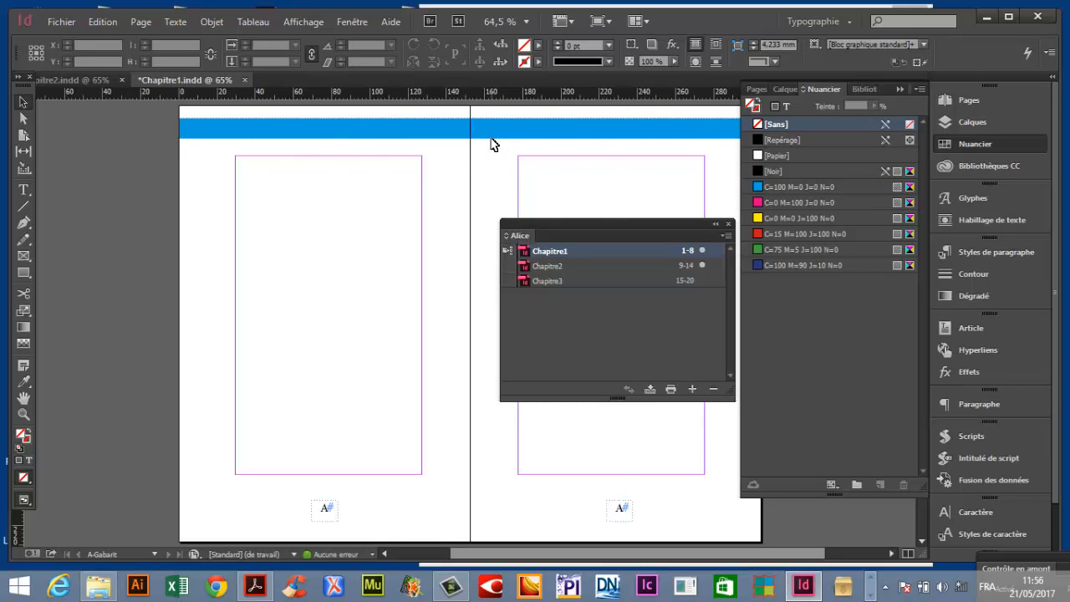
Check the header band on the pages of Chapitre1, from the title page to page 8.
click(1007, 98)
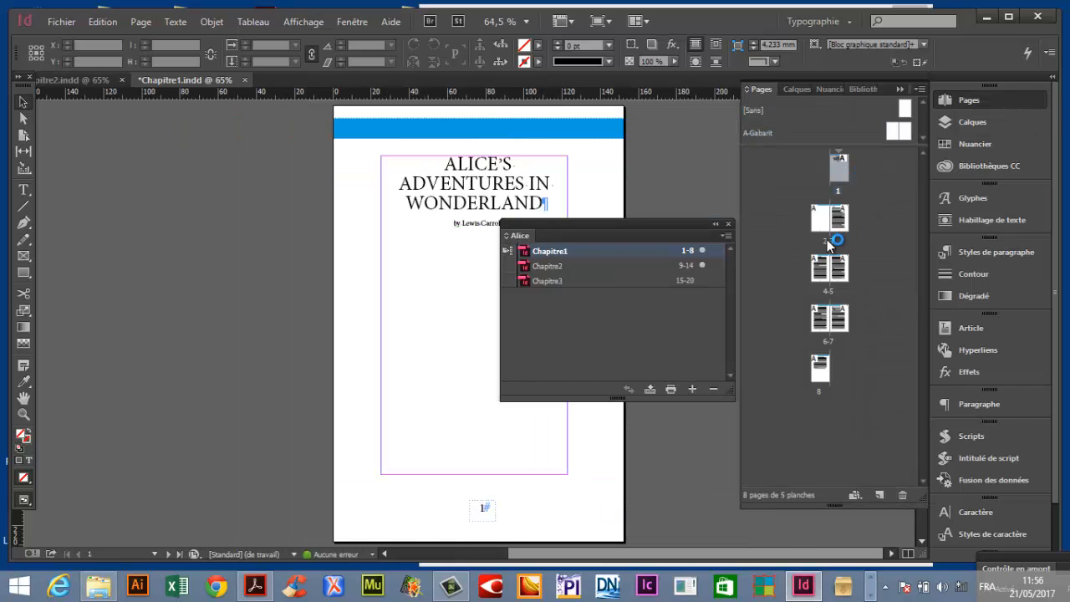
double_click(827, 239)
key(Tab)
key(ctrl+alt+0)
scroll(341, 299, down, 20)
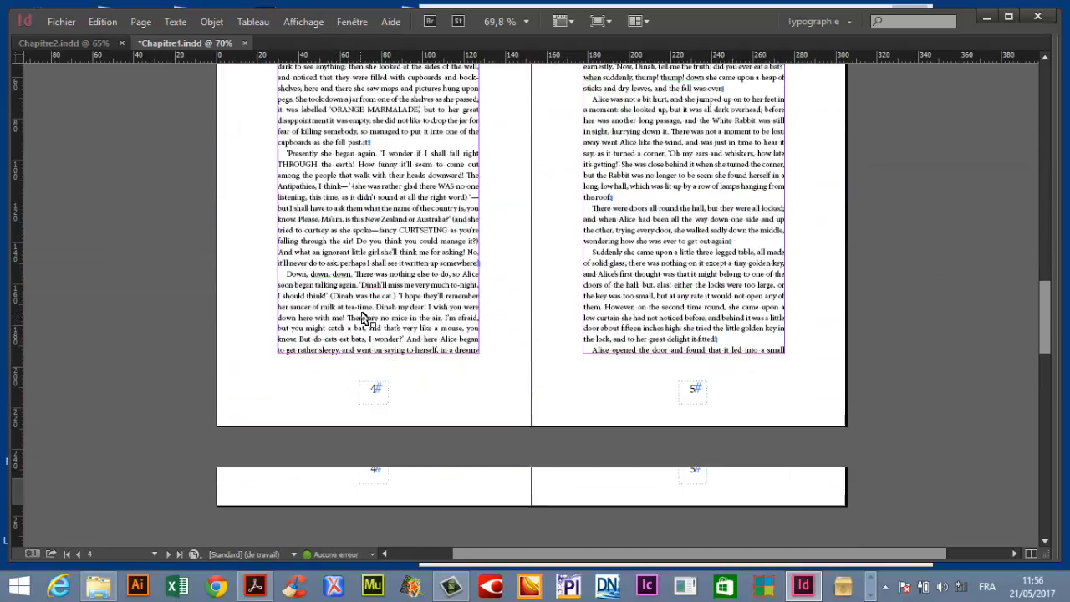
scroll(365, 314, down, 8)
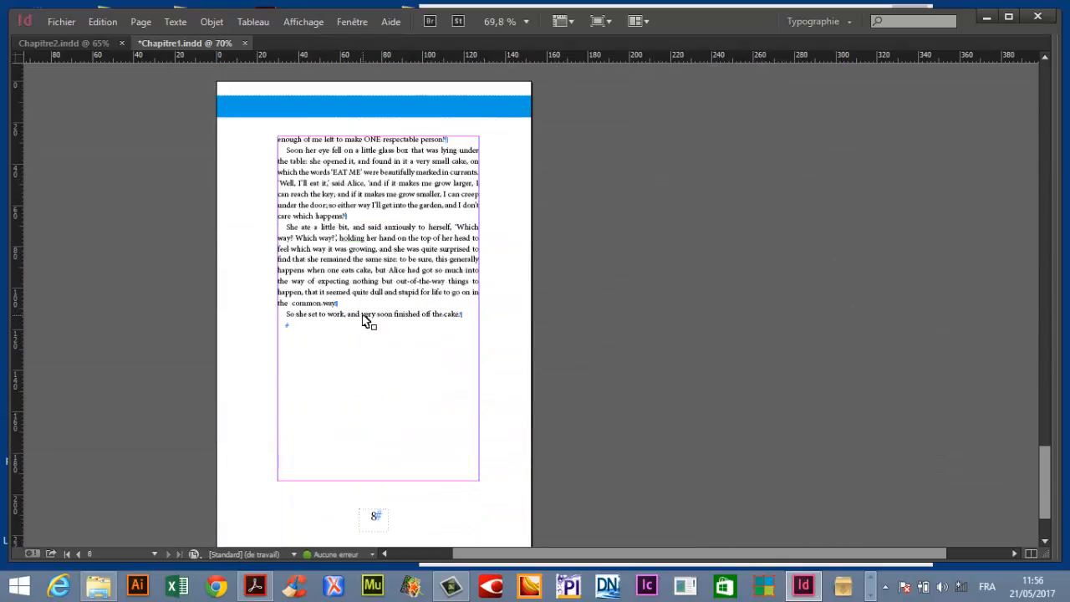
key(Tab)
key(ctrl+alt+0)
Bring up Chapitre2 from the Alice book and look for the header band on page 9 and spreads 10-11 and 12-13.
click(541, 265)
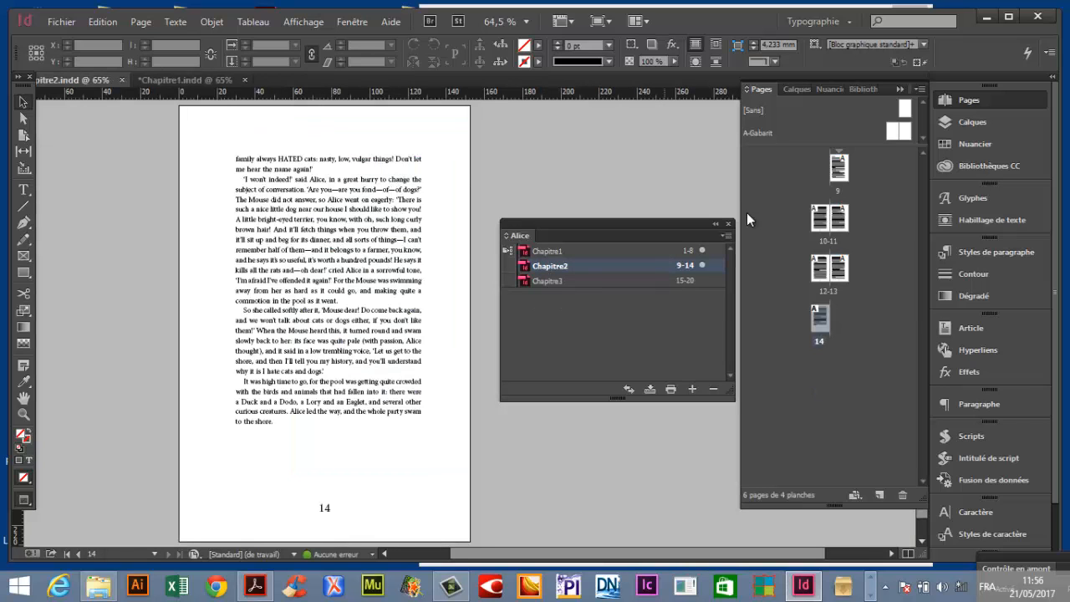
double_click(844, 169)
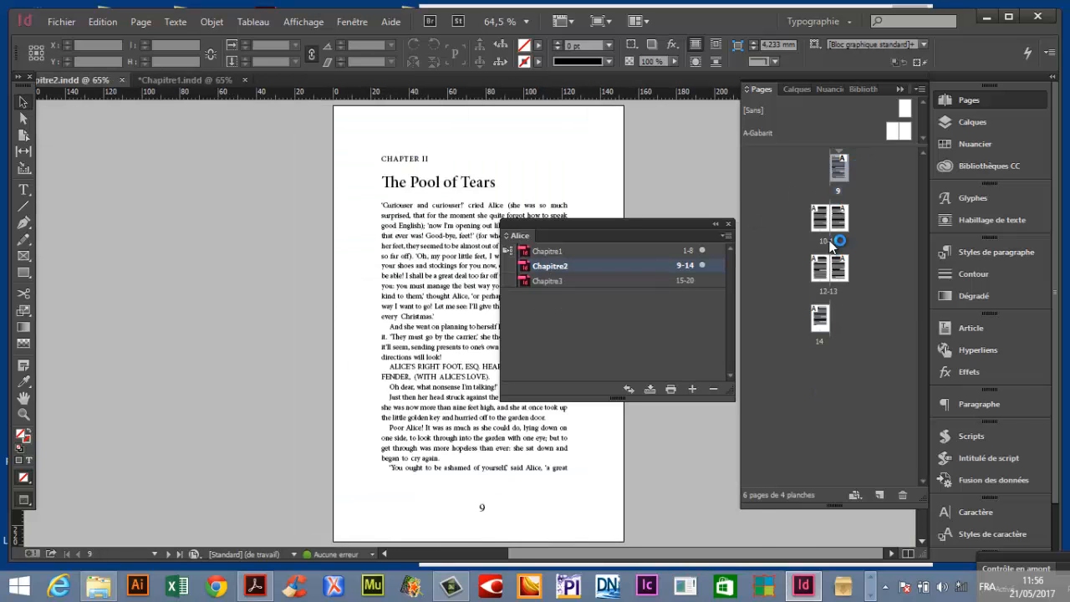
double_click(829, 216)
double_click(824, 291)
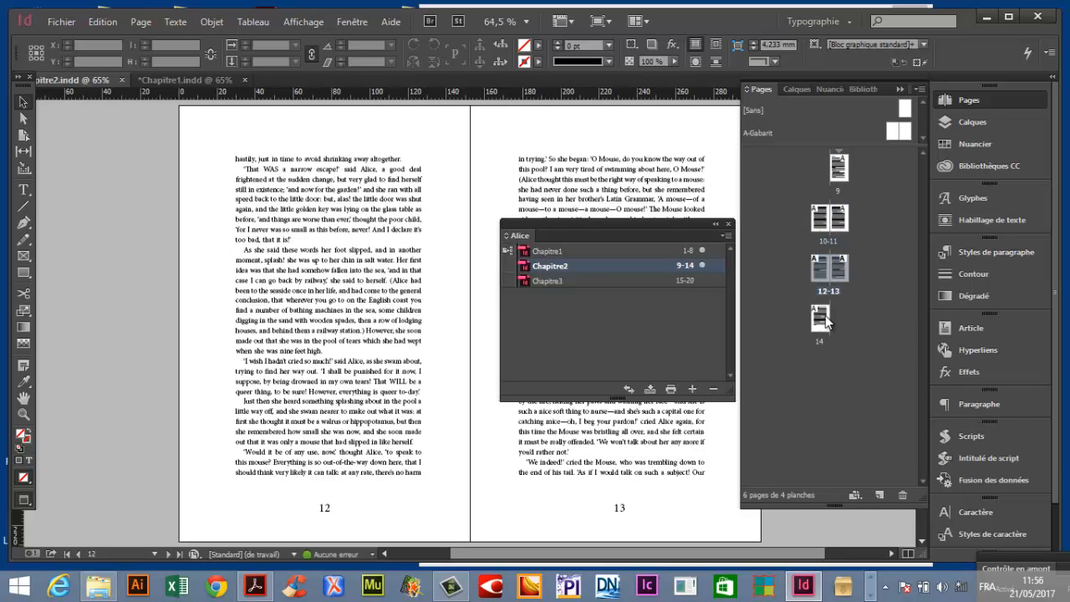
double_click(826, 316)
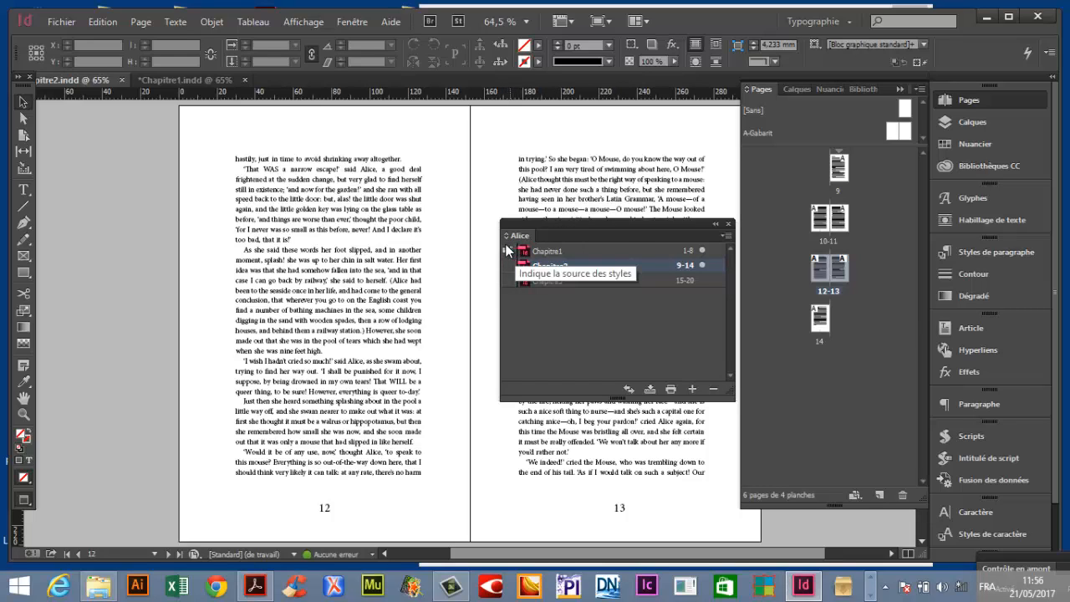
Check that Chapitre1 is marked as the style source of the Alice book and bring its document to the front.
click(554, 252)
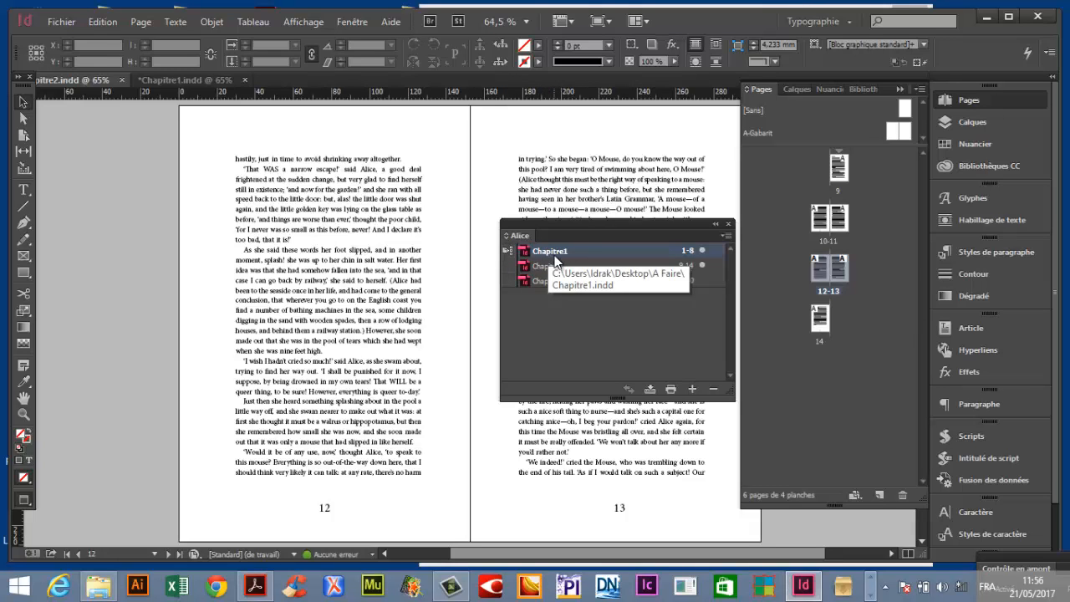
double_click(554, 258)
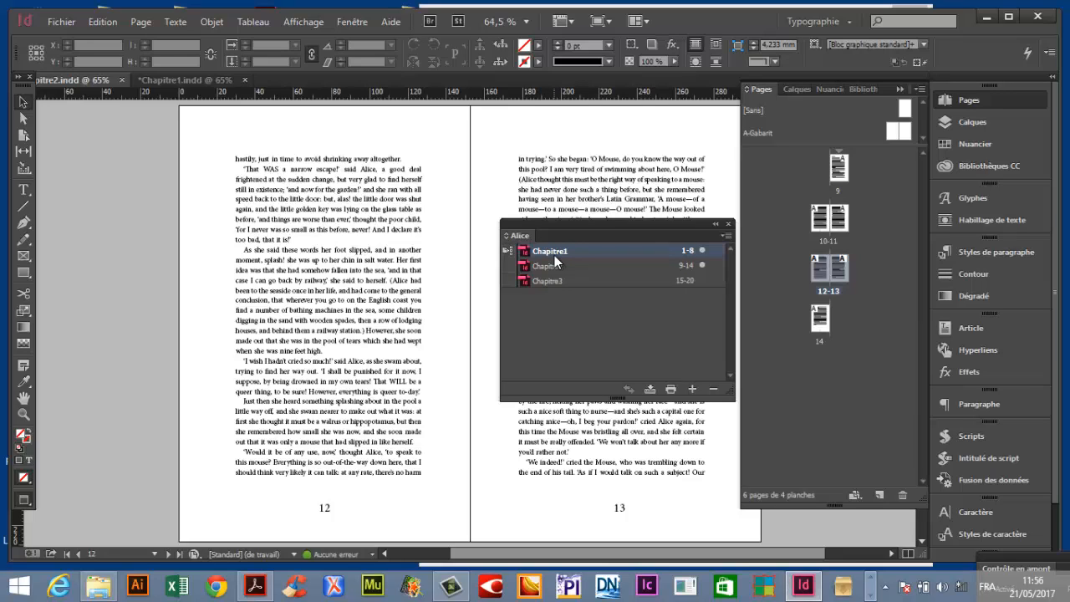
double_click(511, 252)
click(507, 265)
click(506, 251)
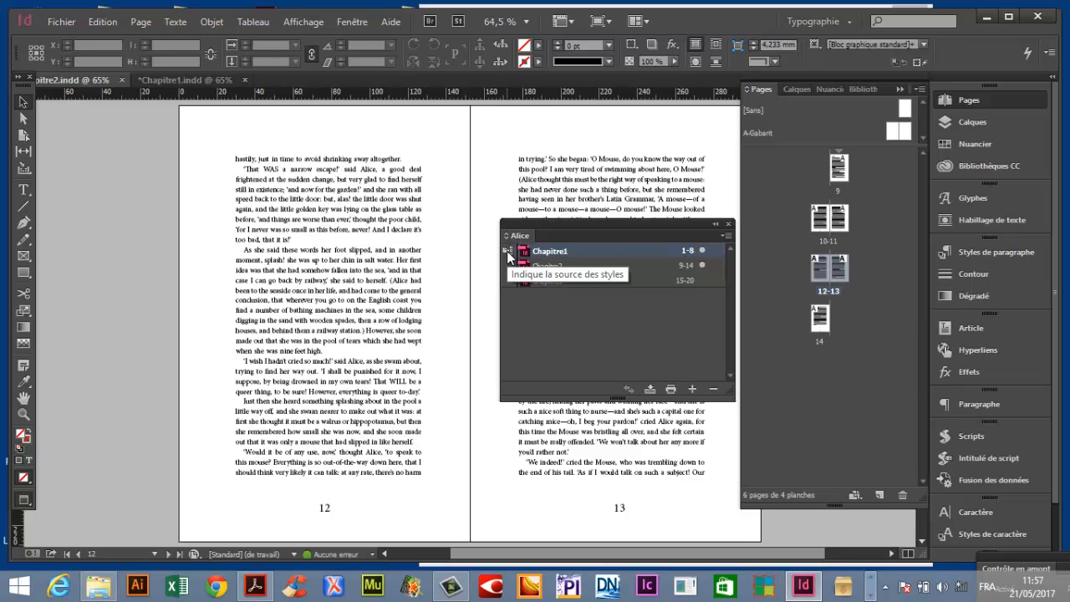
click(549, 265)
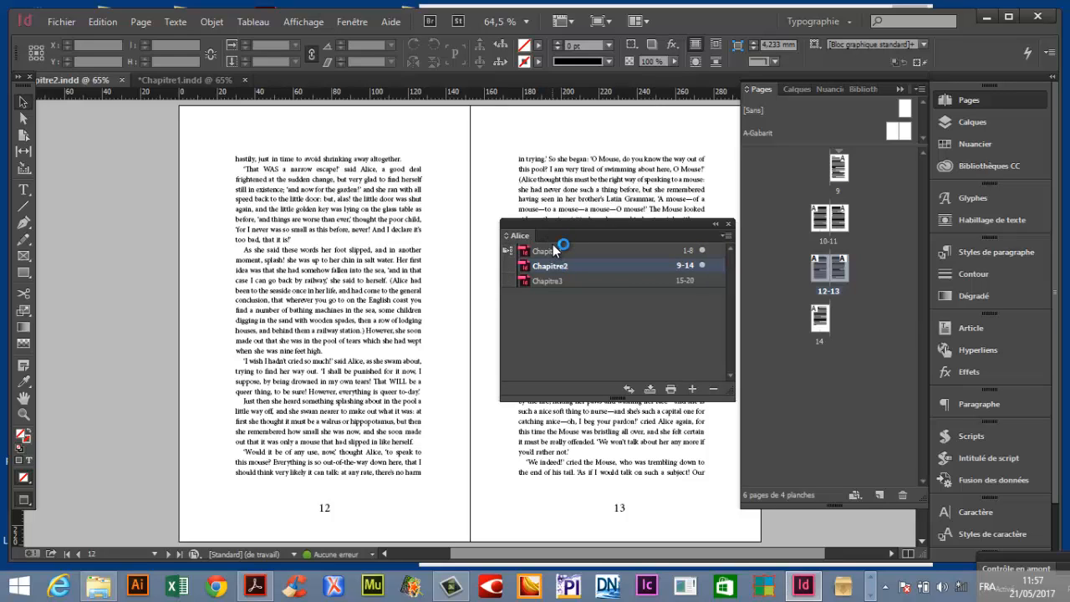
click(532, 252)
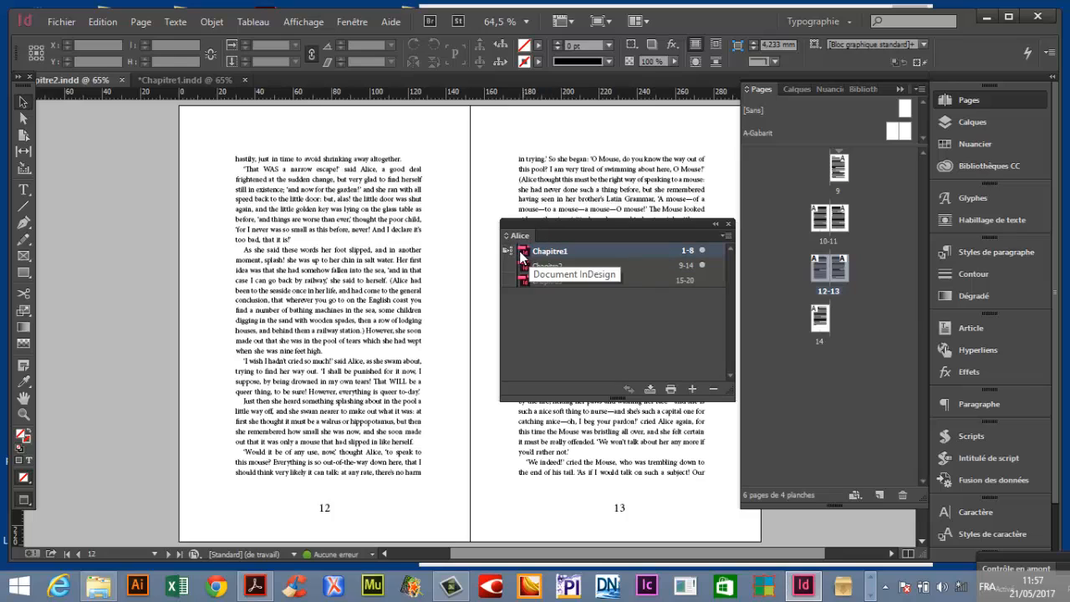
double_click(595, 247)
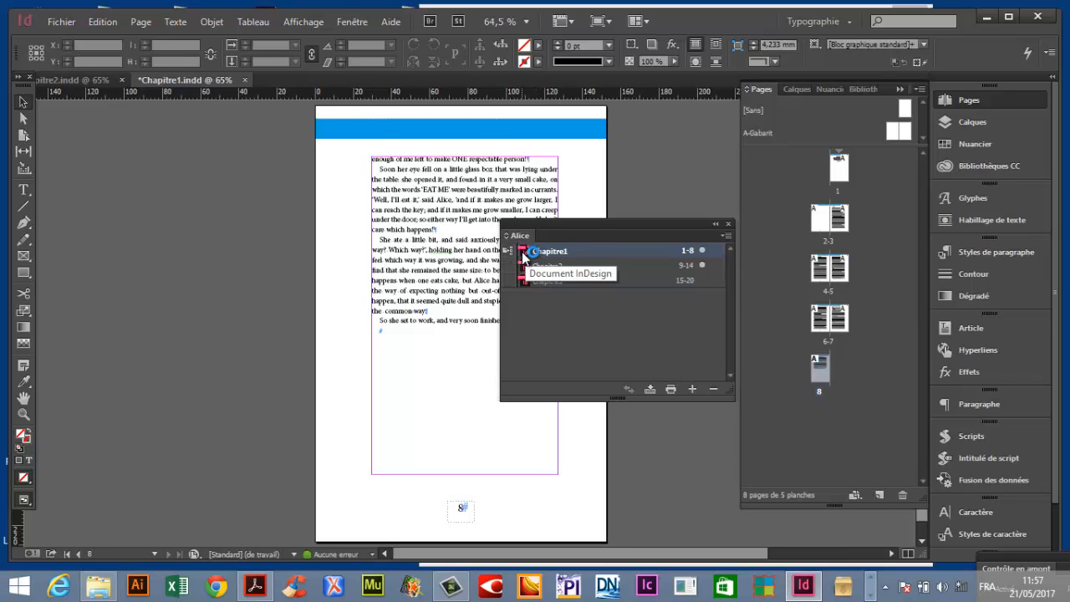
Include the Gabarits (master pages) in the Alice book's synchronization options.
click(724, 235)
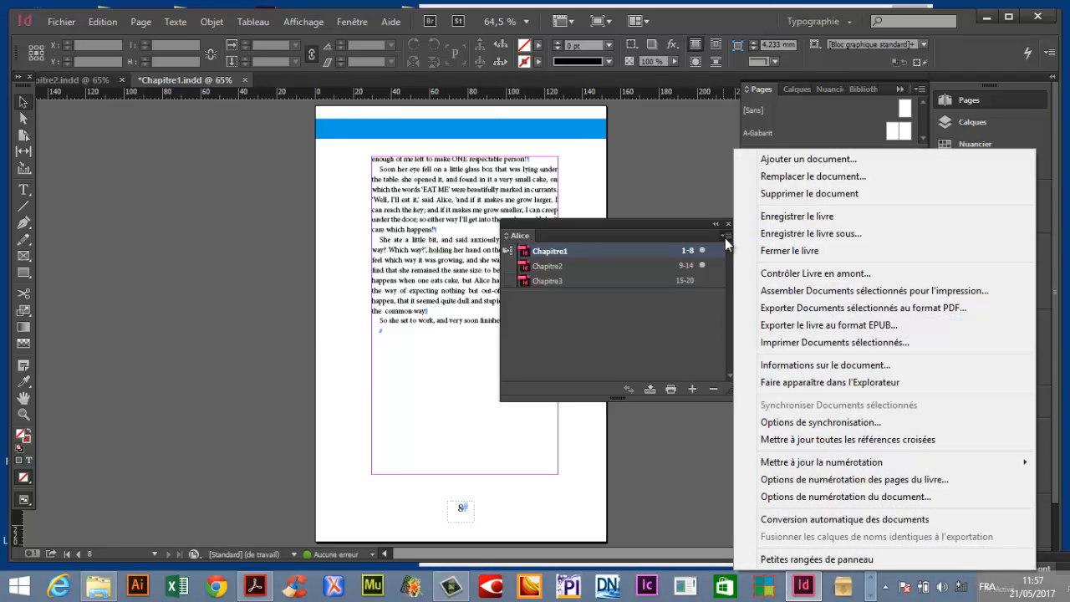
click(797, 424)
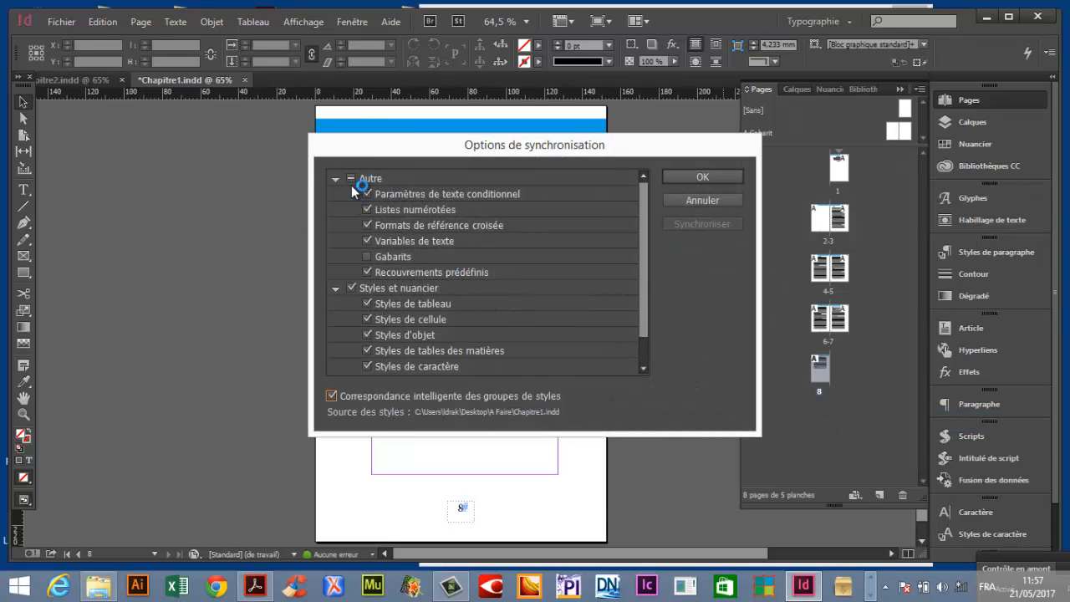
click(354, 180)
click(353, 179)
click(366, 257)
click(706, 176)
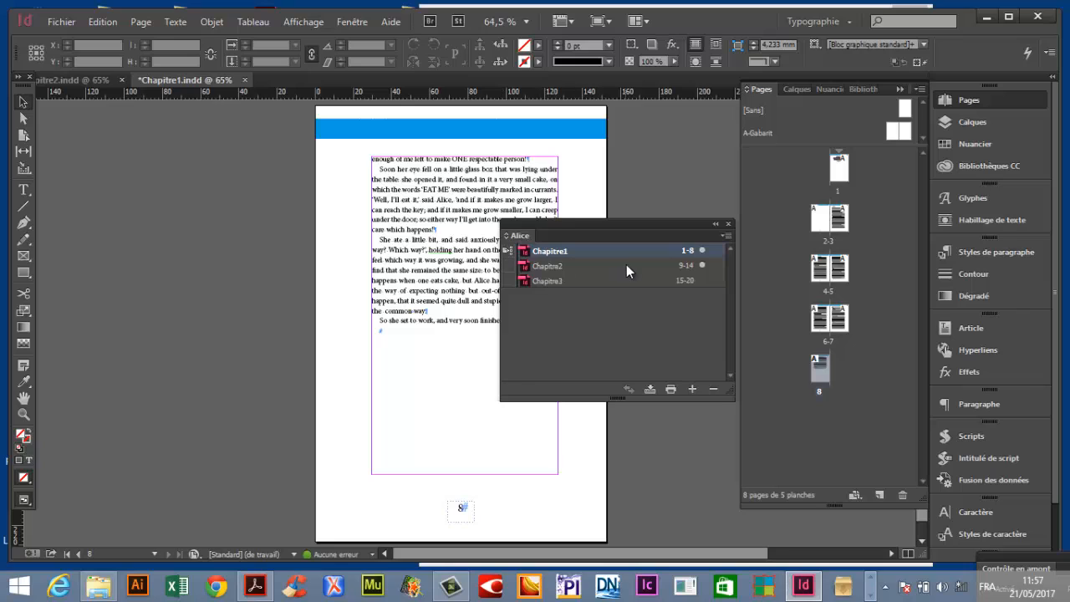
Select Chapitre1 to Chapitre3 in the Alice book and synchronize the whole book.
shift+click(561, 281)
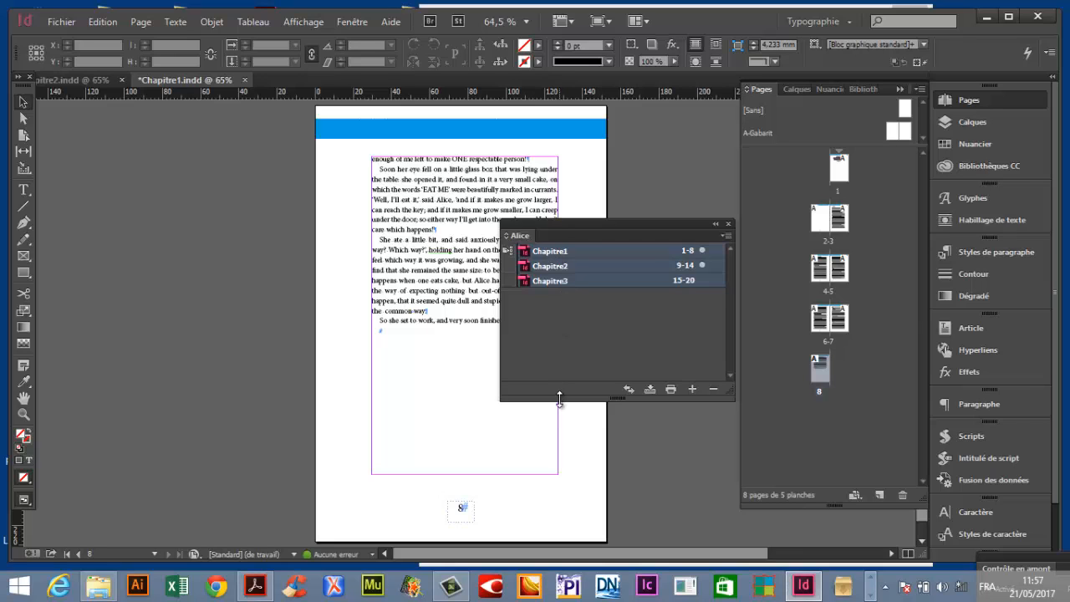
click(725, 236)
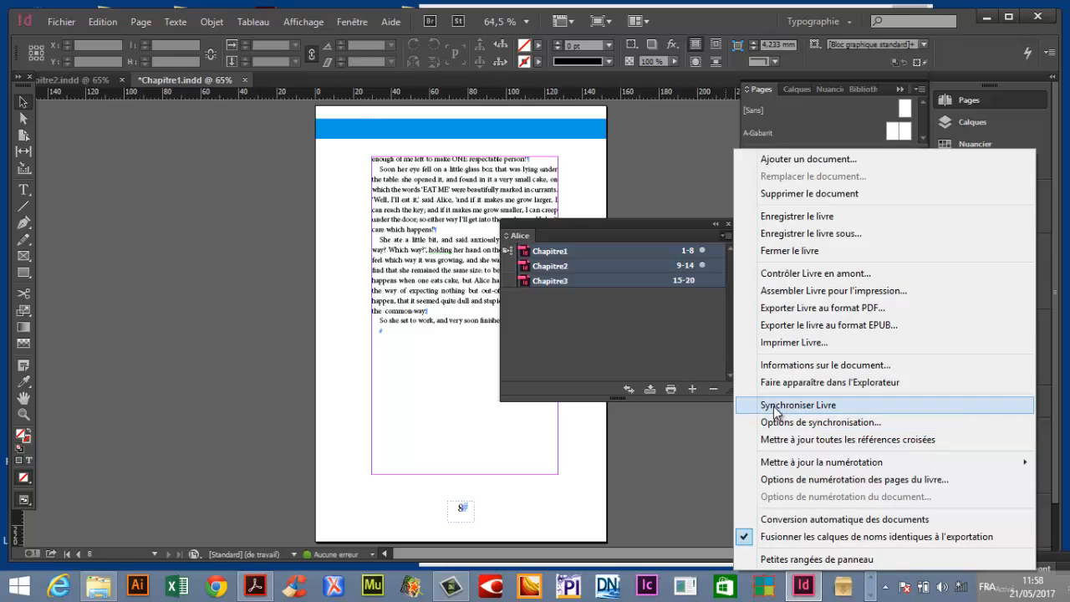
click(798, 406)
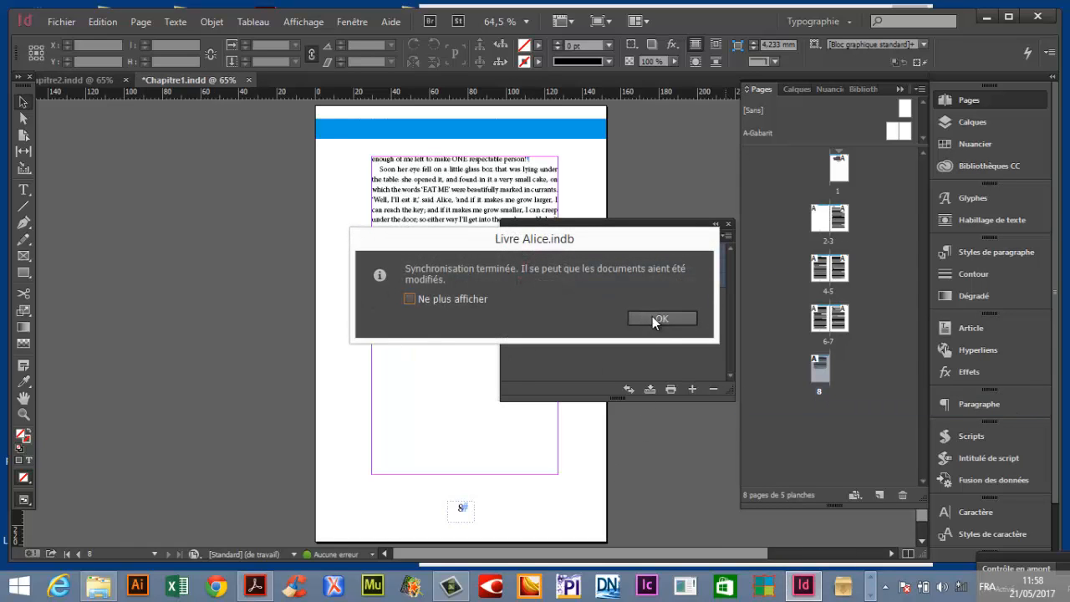
click(662, 319)
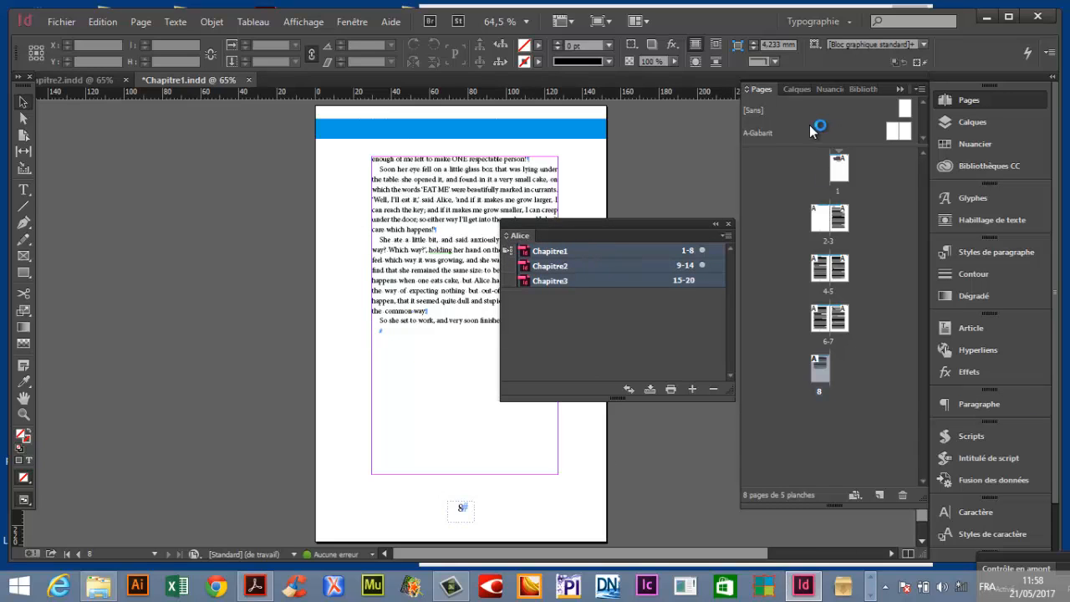
Review Chapitre1's A-Gabarit master and check the header band on Chapitre2's spreads and last page.
double_click(767, 133)
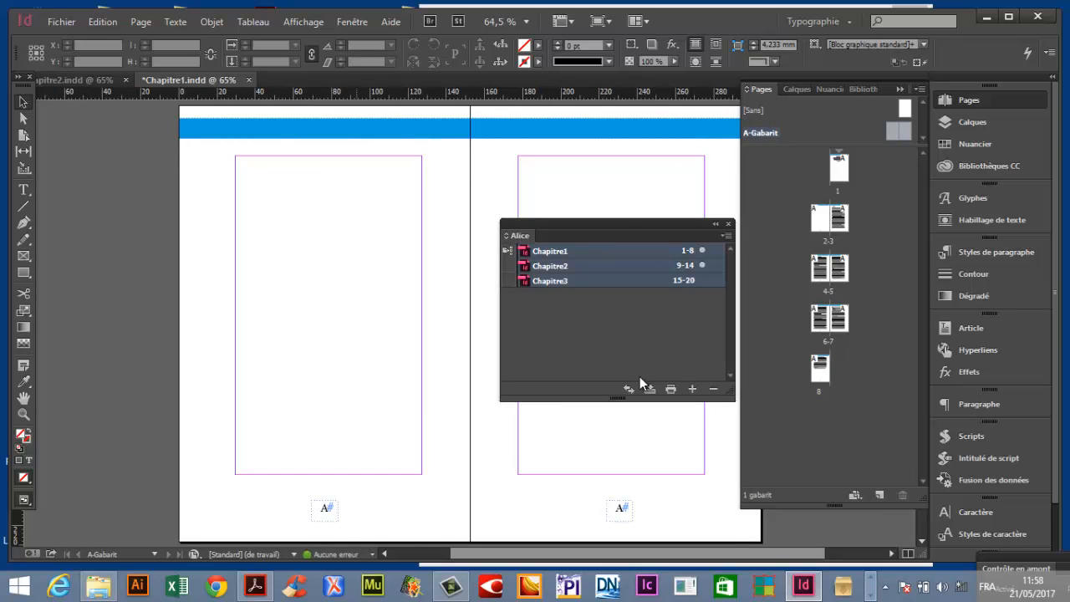
click(576, 254)
click(560, 265)
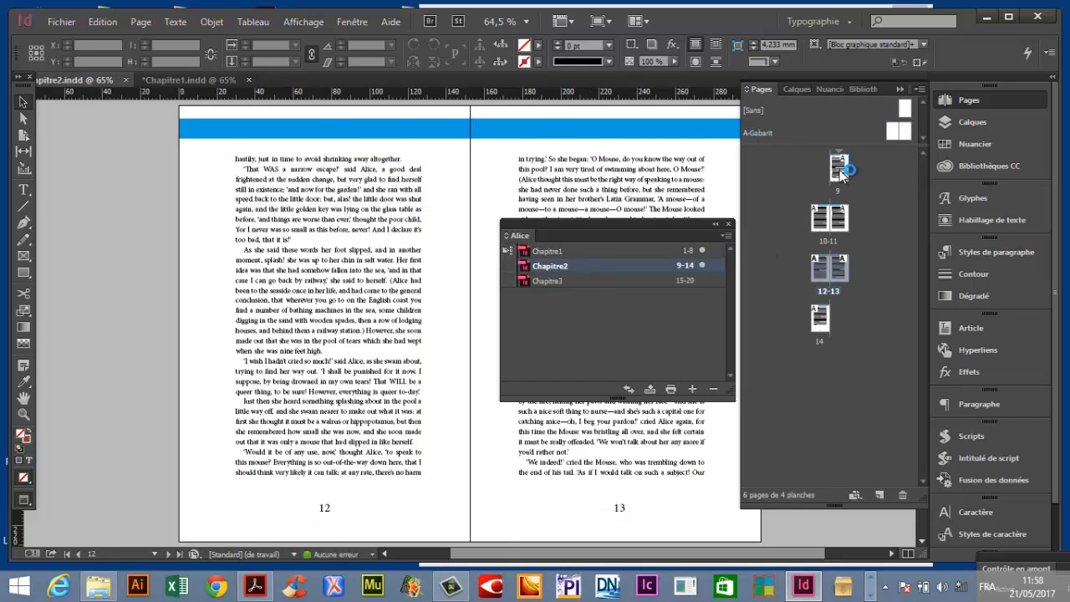
double_click(828, 268)
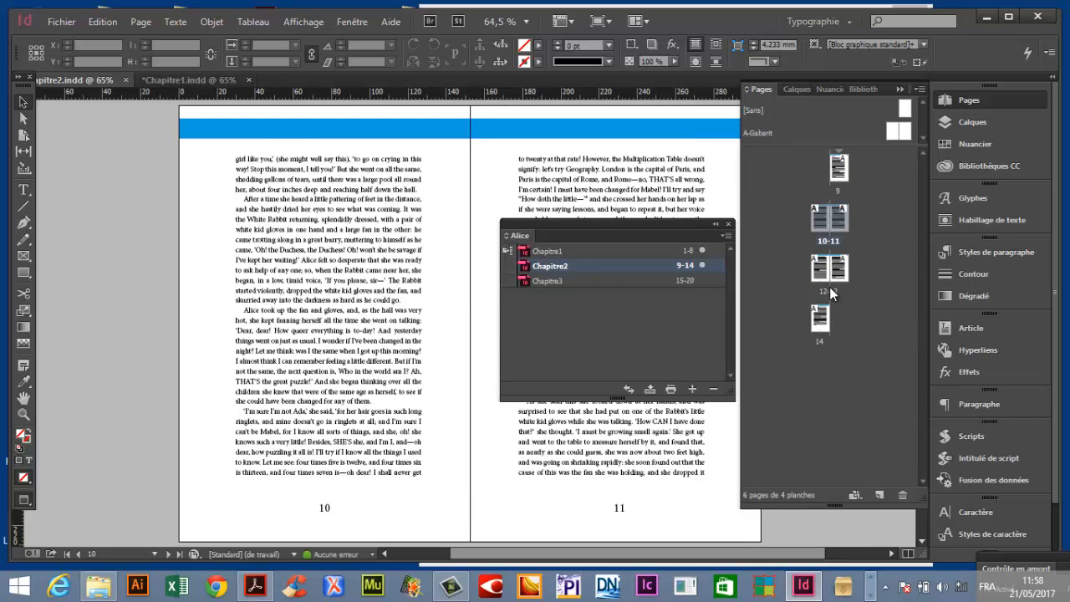
double_click(821, 322)
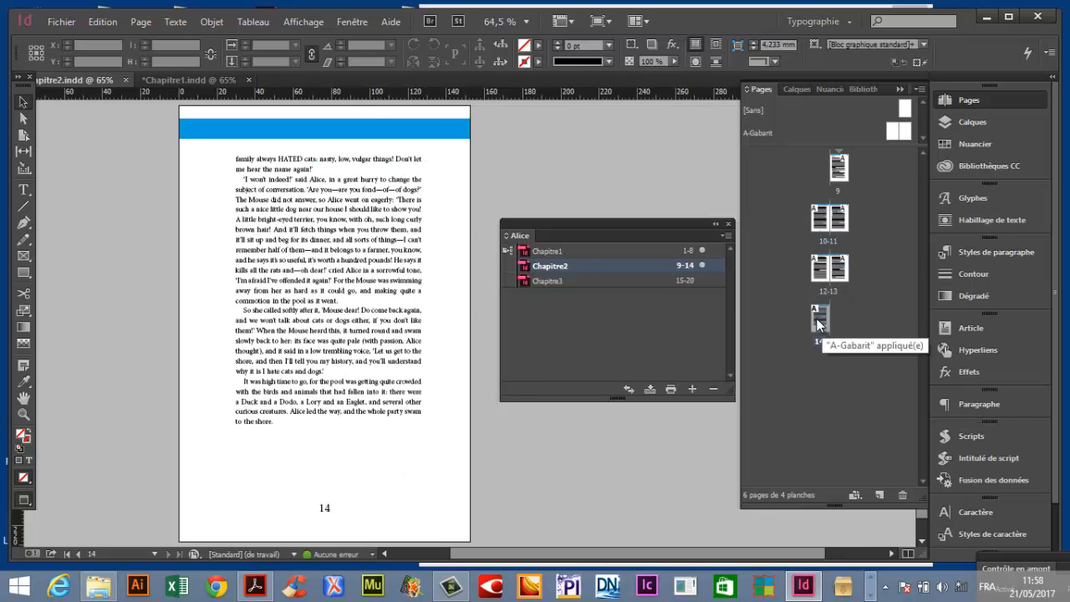
Open Chapitre3 from the Alice book and check the header band on page 15, spreads 16-17 and 18-19, and page 20.
double_click(550, 282)
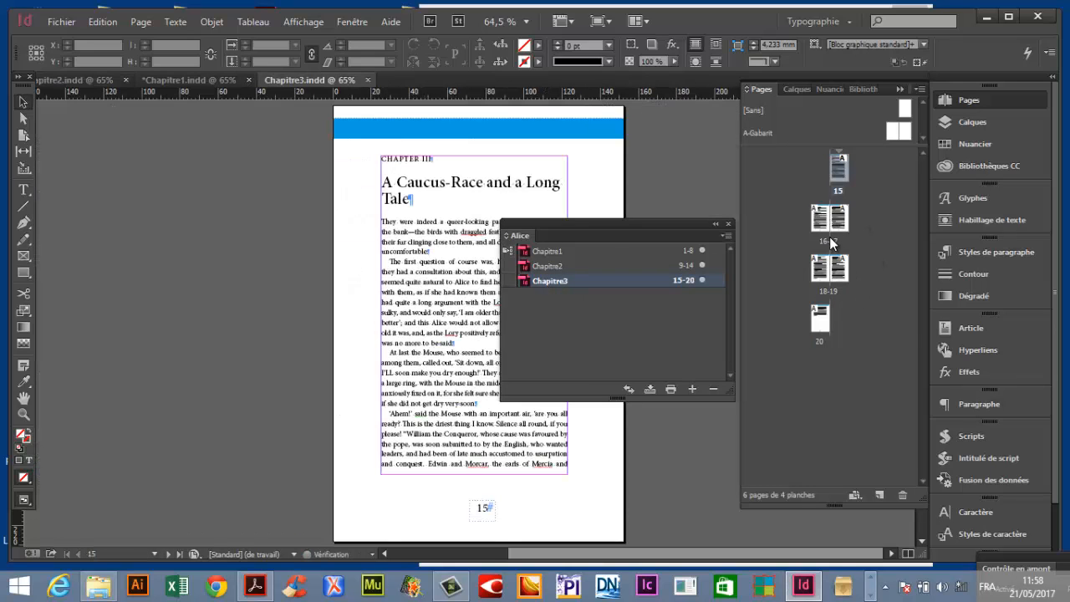
double_click(828, 237)
double_click(824, 285)
double_click(819, 319)
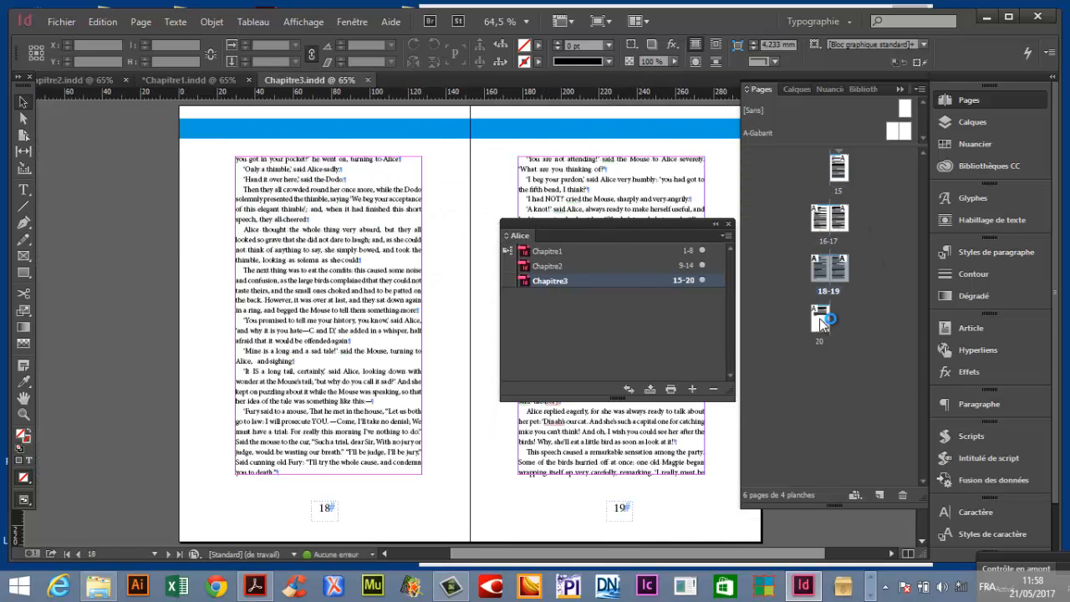
Open Chapitre1 at page 3 and colour the chapter title "Down the Rabbit-Hole" with the red swatch C=15 M=100 J=100 N=0.
click(574, 250)
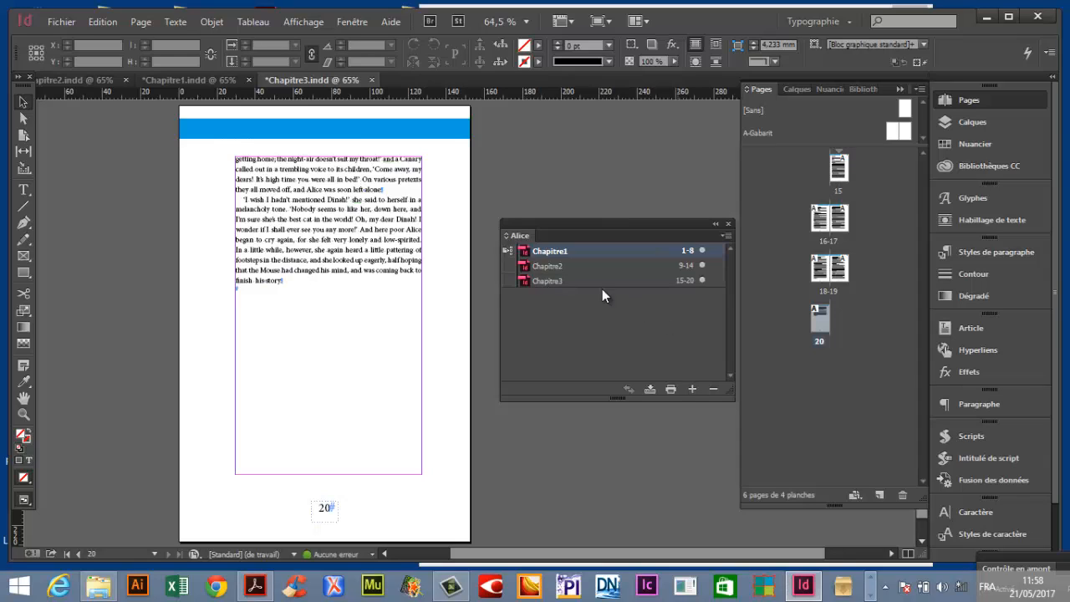
double_click(569, 251)
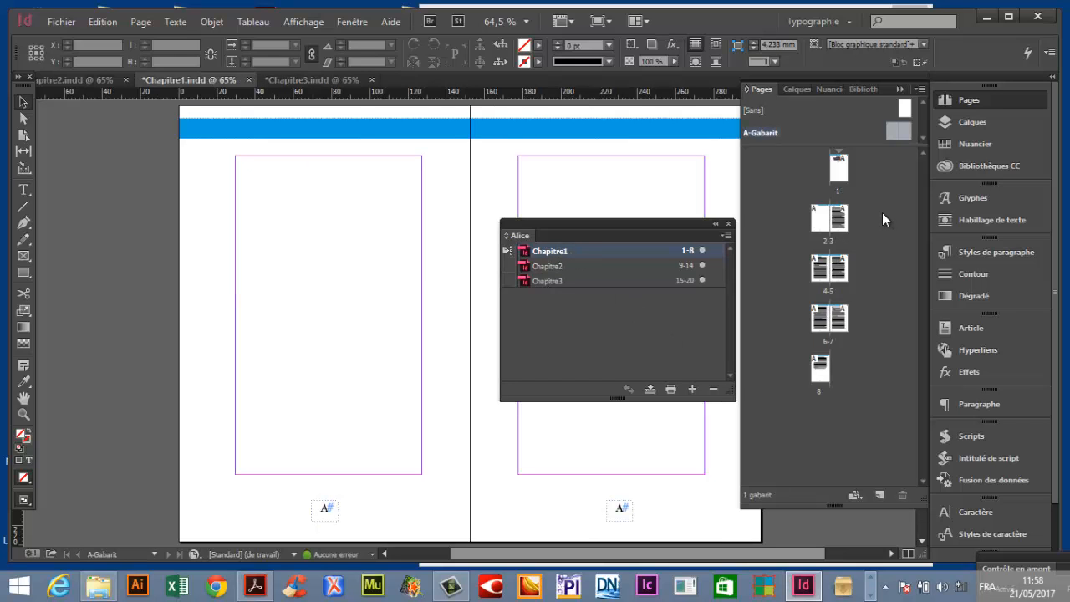
double_click(839, 229)
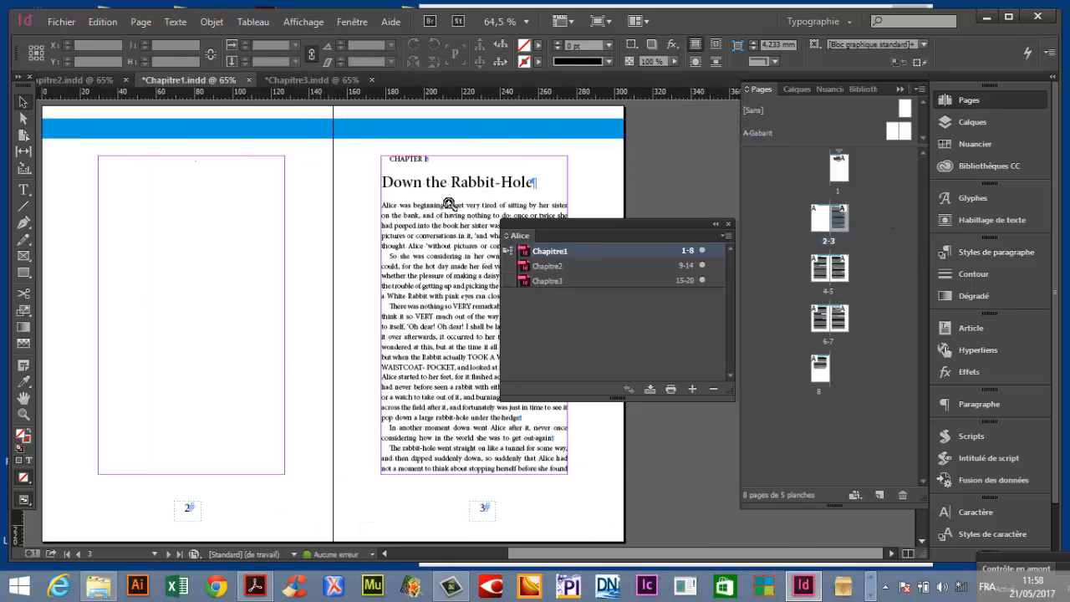
double_click(232, 246)
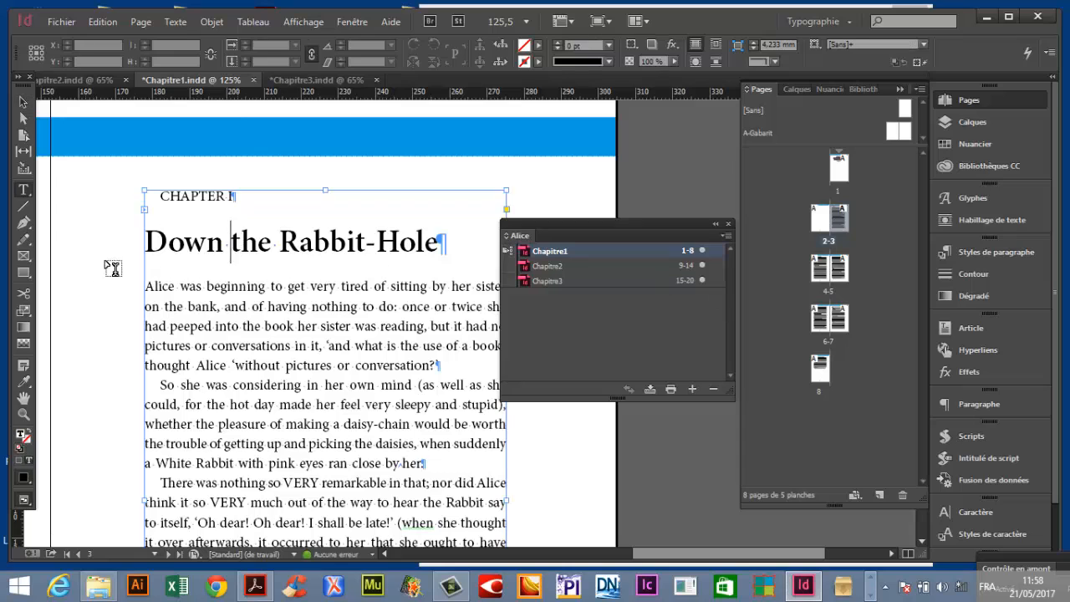
drag(147, 234, 444, 238)
click(961, 144)
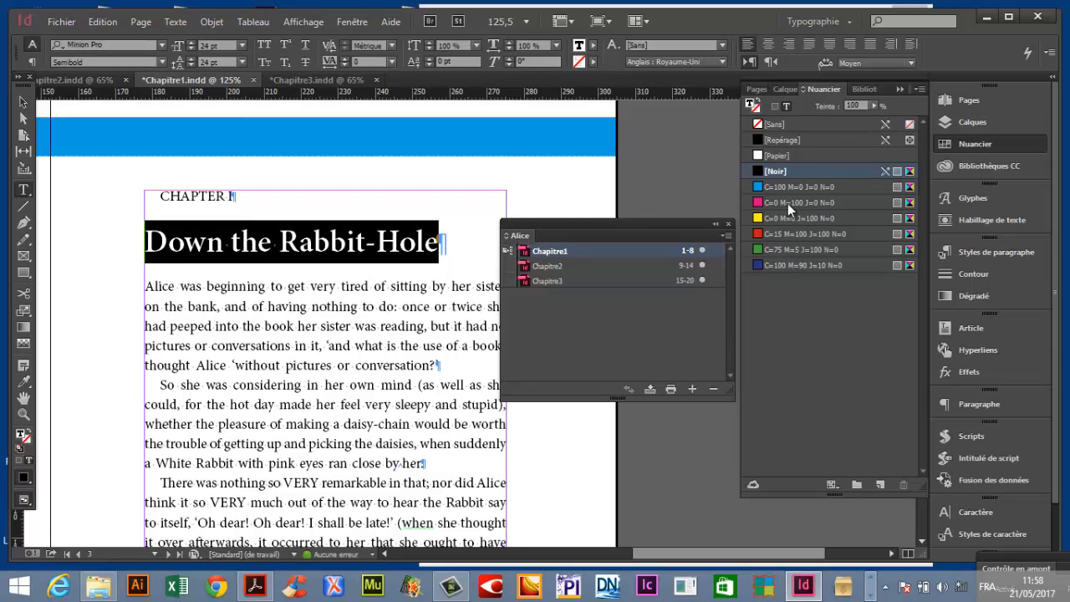
click(780, 233)
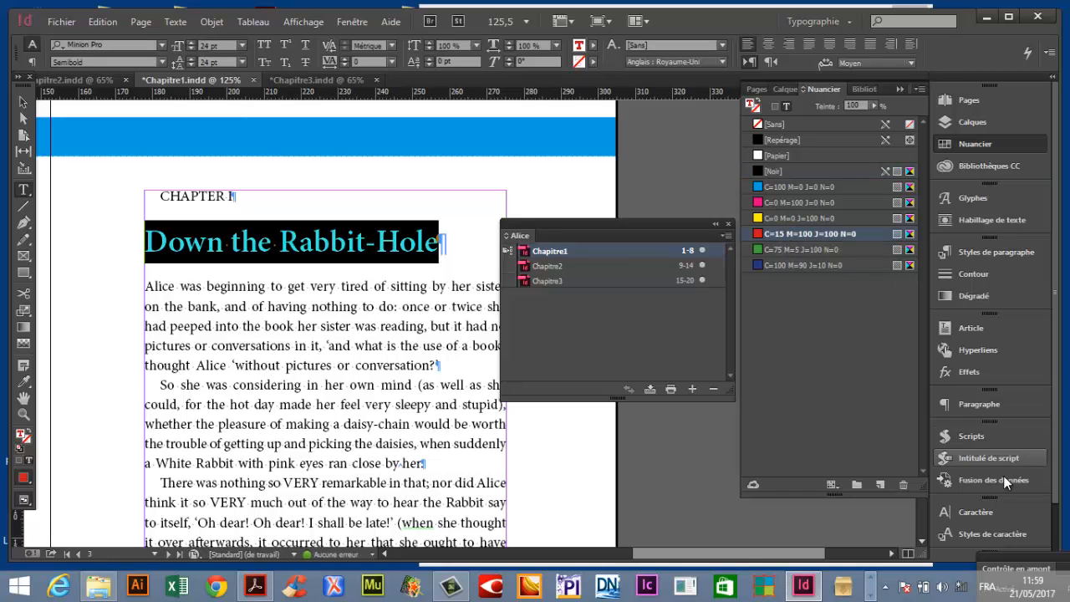
Redefine the 02chapter title paragraph style from the red "Down the Rabbit-Hole" title.
click(981, 254)
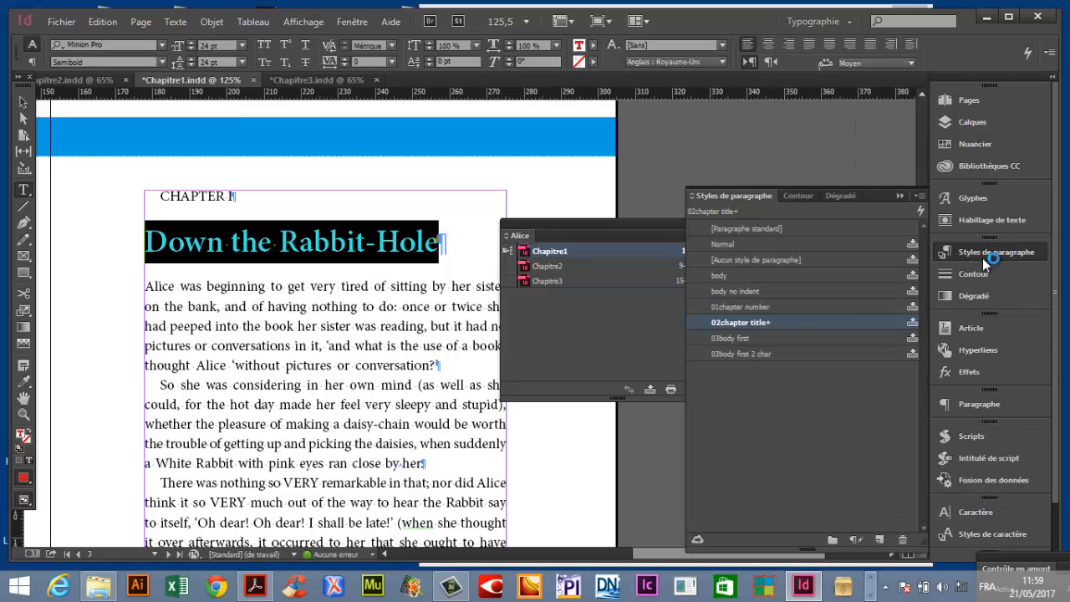
right_click(809, 326)
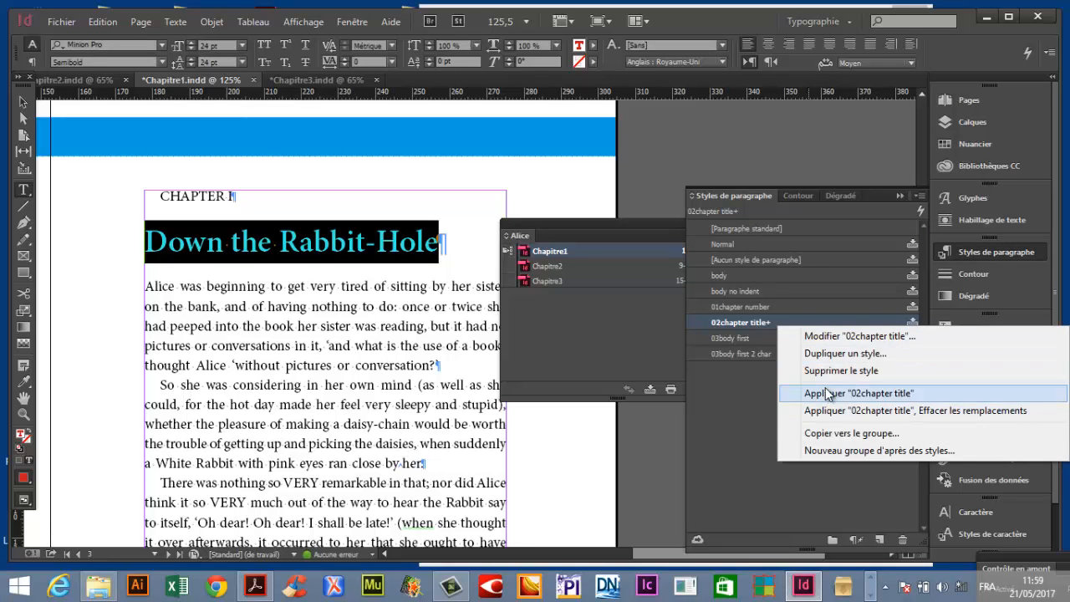
click(278, 241)
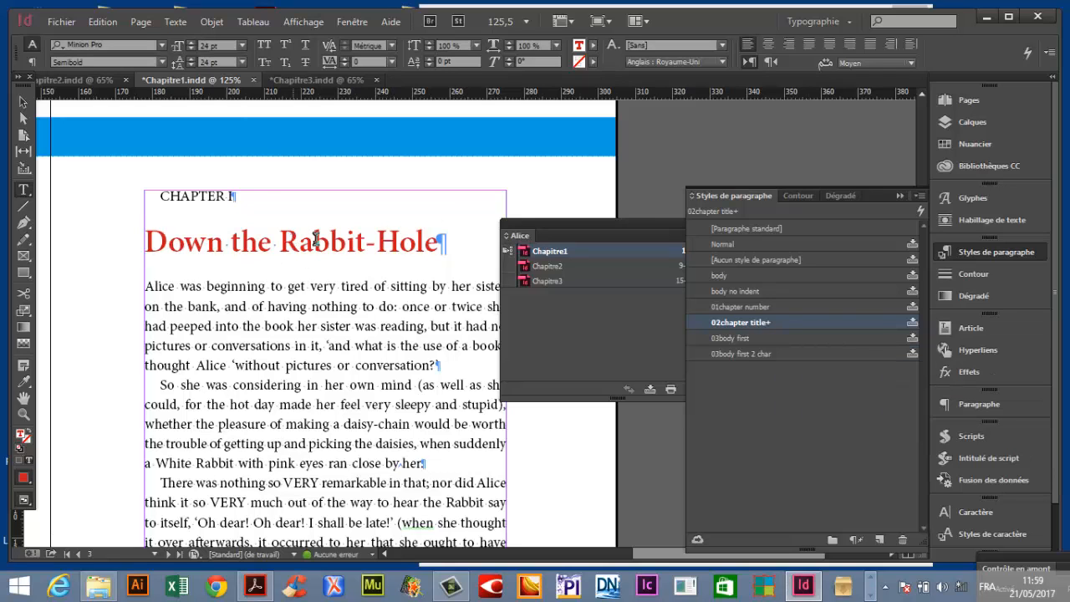
right_click(841, 326)
click(854, 387)
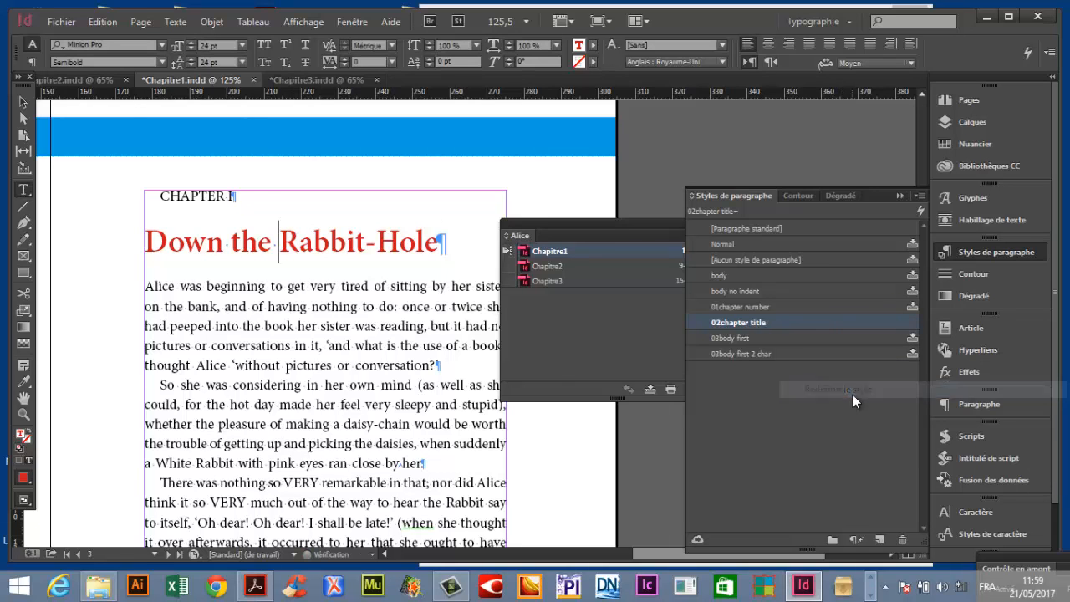
key(Escape)
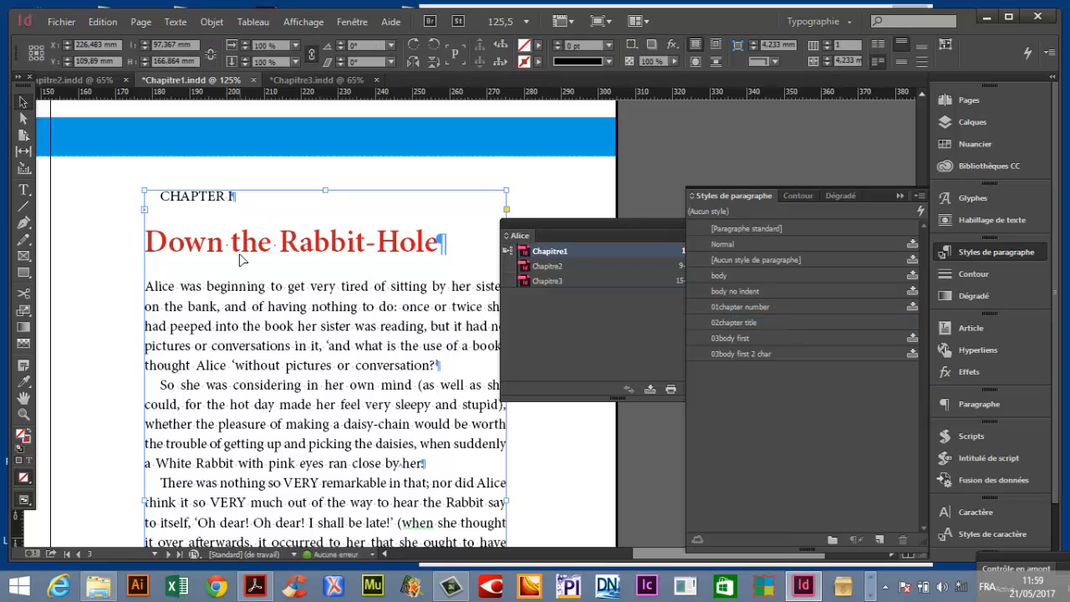
Reapply the 02chapter title style to the whole "Down the Rabbit-Hole" heading, clearing its overrides.
double_click(153, 241)
drag(153, 241, 424, 249)
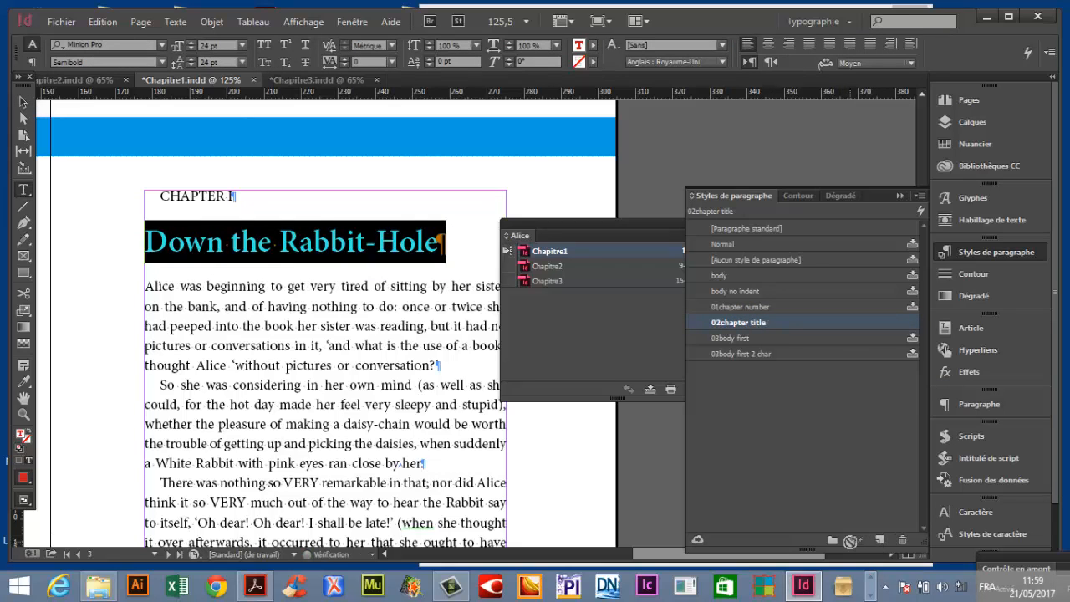
alt+click(749, 329)
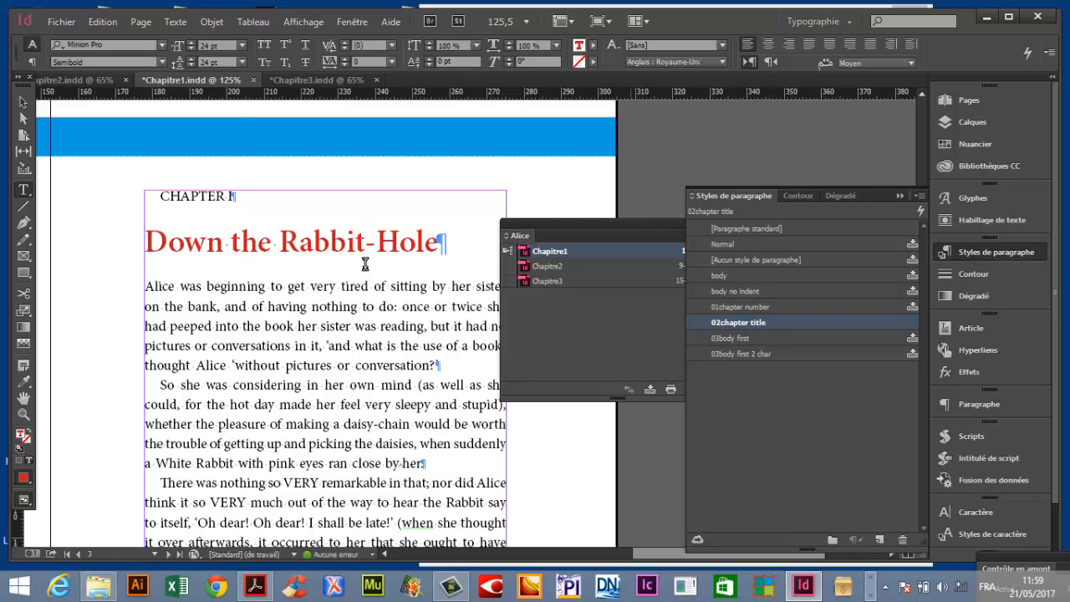
drag(376, 239, 462, 241)
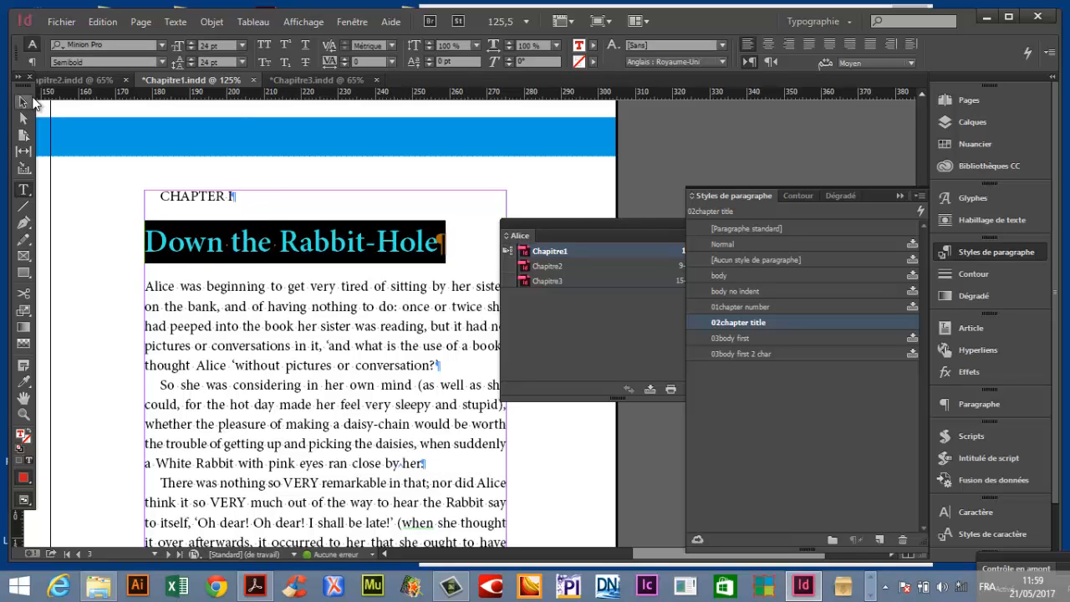
click(23, 101)
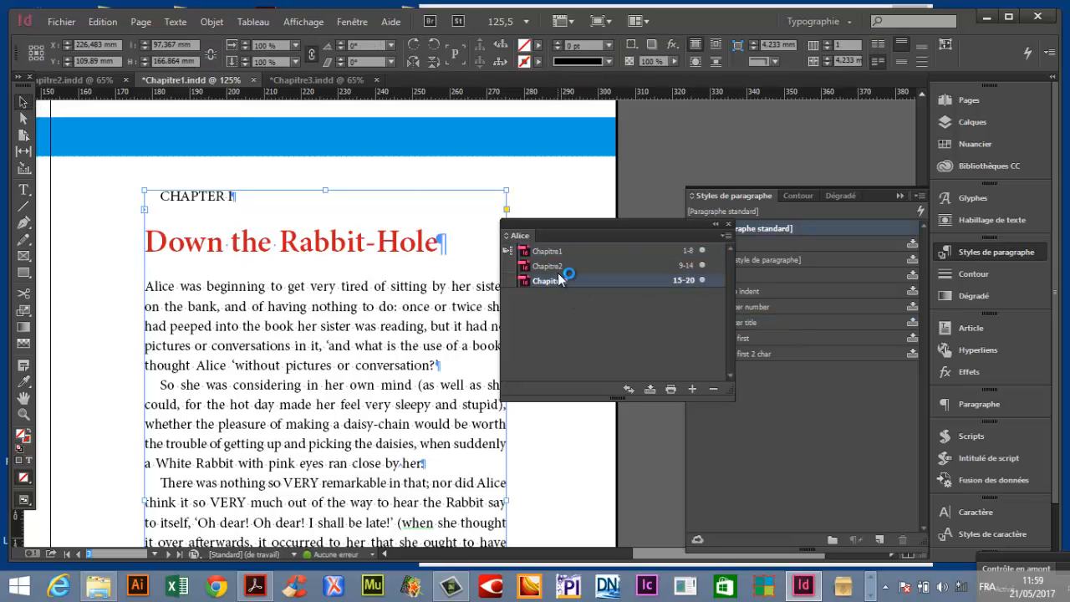
Open Chapitre2 from the Alice book and check the colour and paragraph style of "The Pool of Tears" title on page 9.
double_click(577, 264)
scroll(324, 259, up, 15)
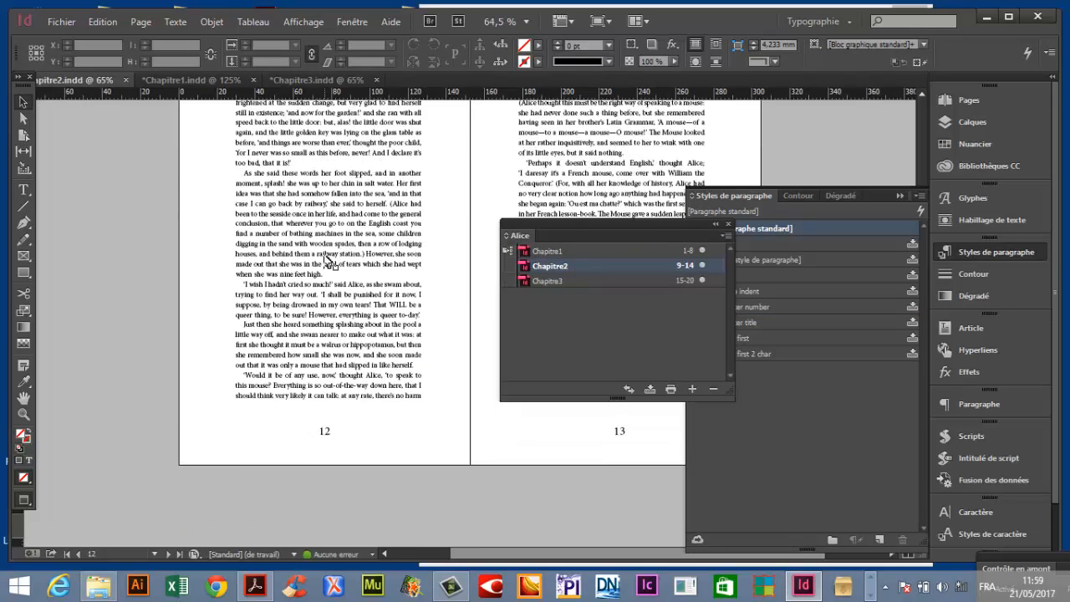
scroll(326, 262, up, 2)
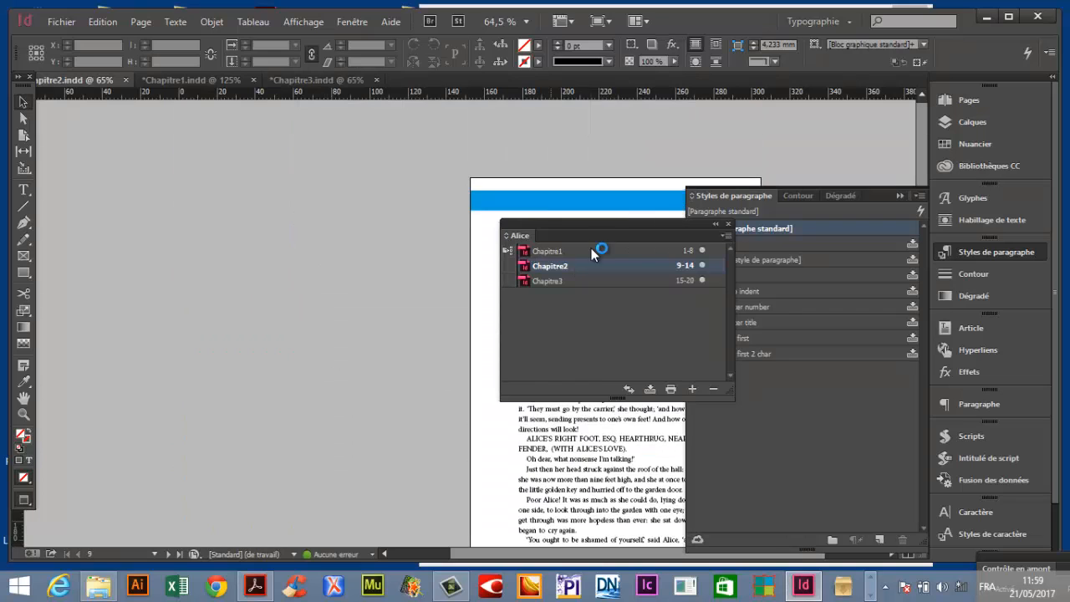
drag(594, 225, 474, 354)
double_click(539, 254)
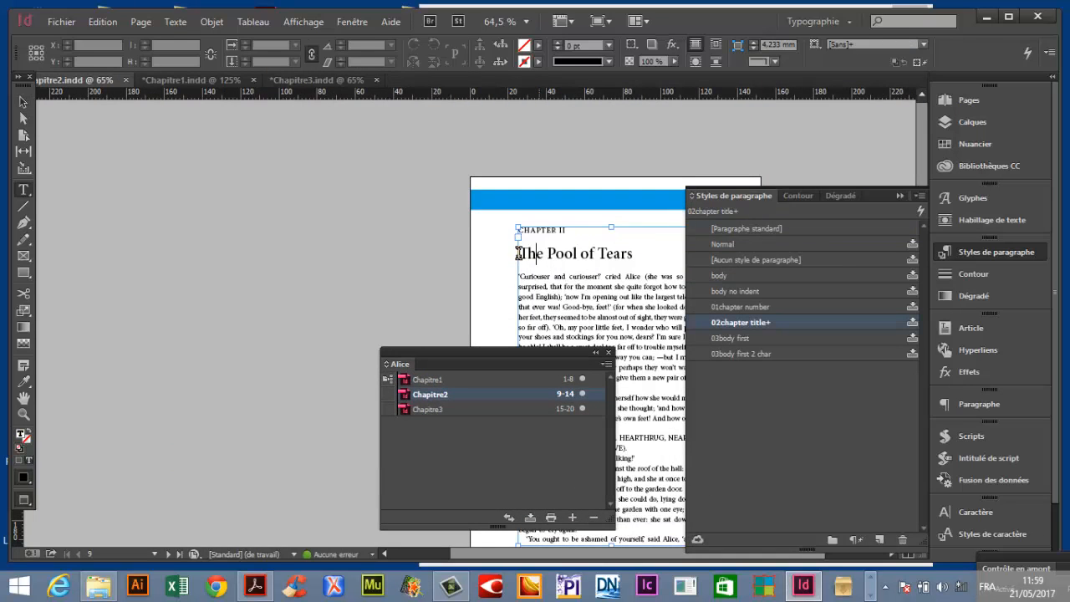
drag(518, 254, 645, 254)
click(25, 101)
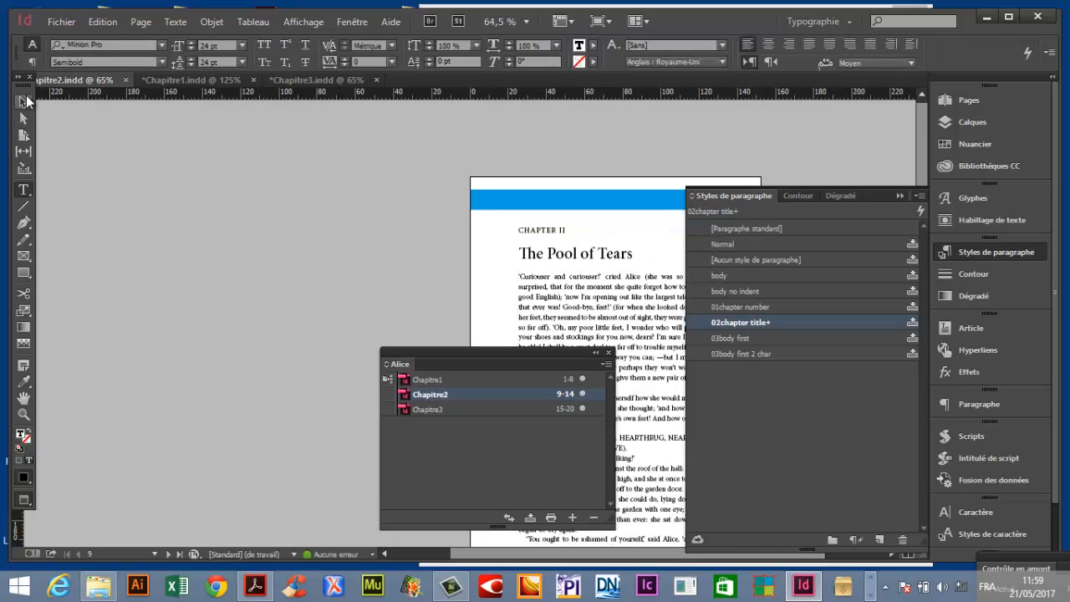
Return to Chapitre1 and include Styles de paragraphe (paragraph styles) in the Alice book's synchronization options.
double_click(457, 377)
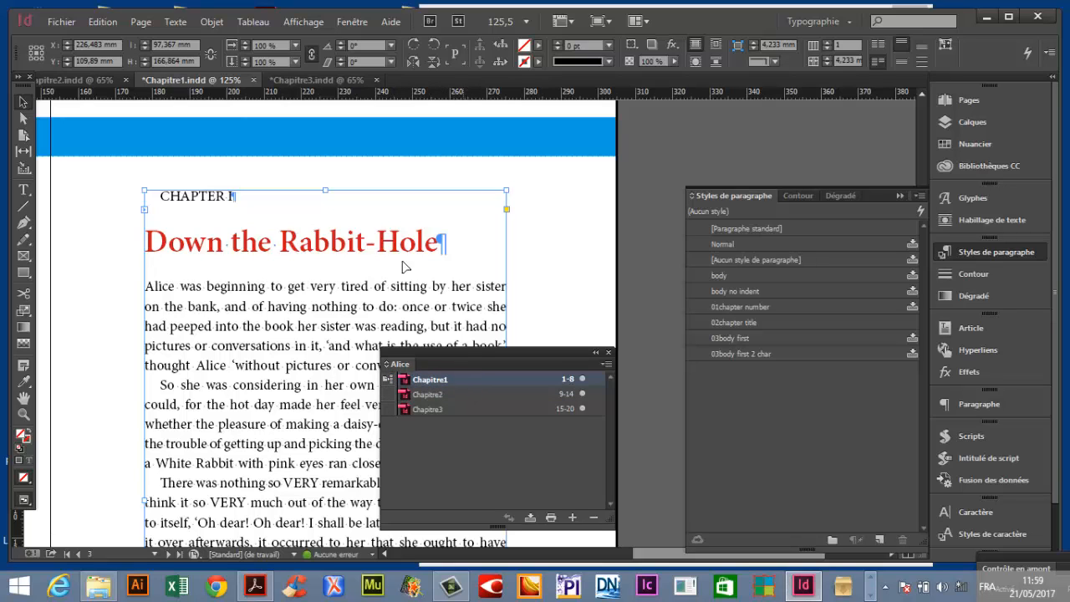
click(606, 365)
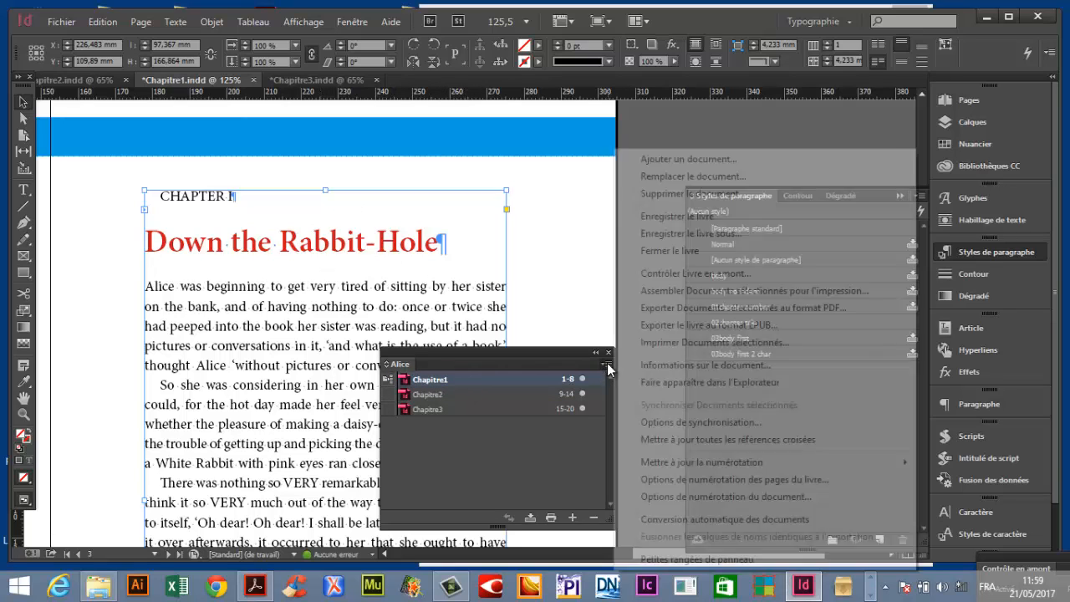
click(708, 422)
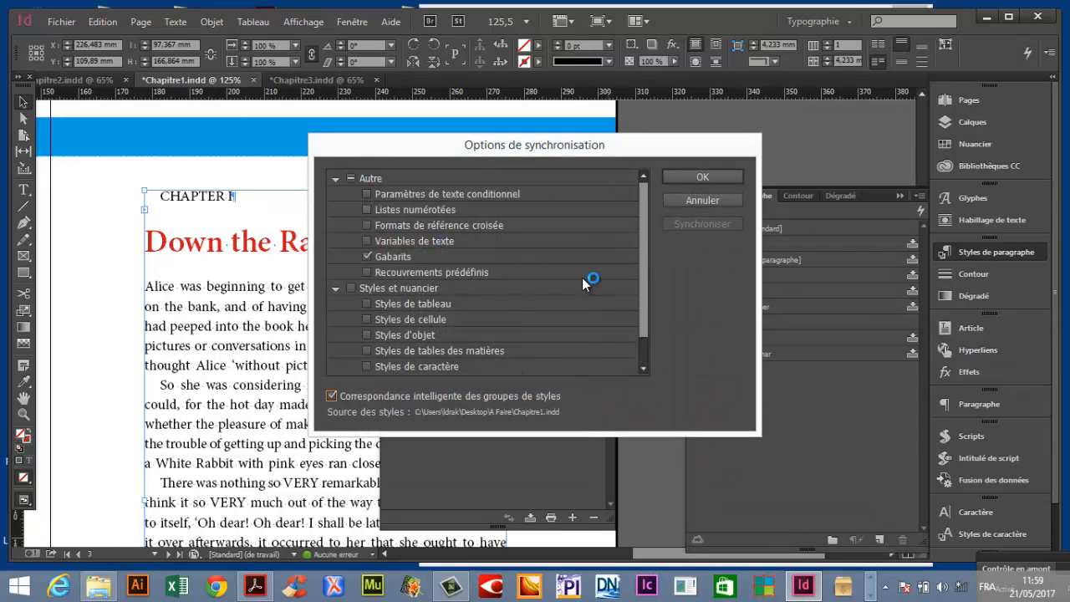
scroll(468, 349, down, 1)
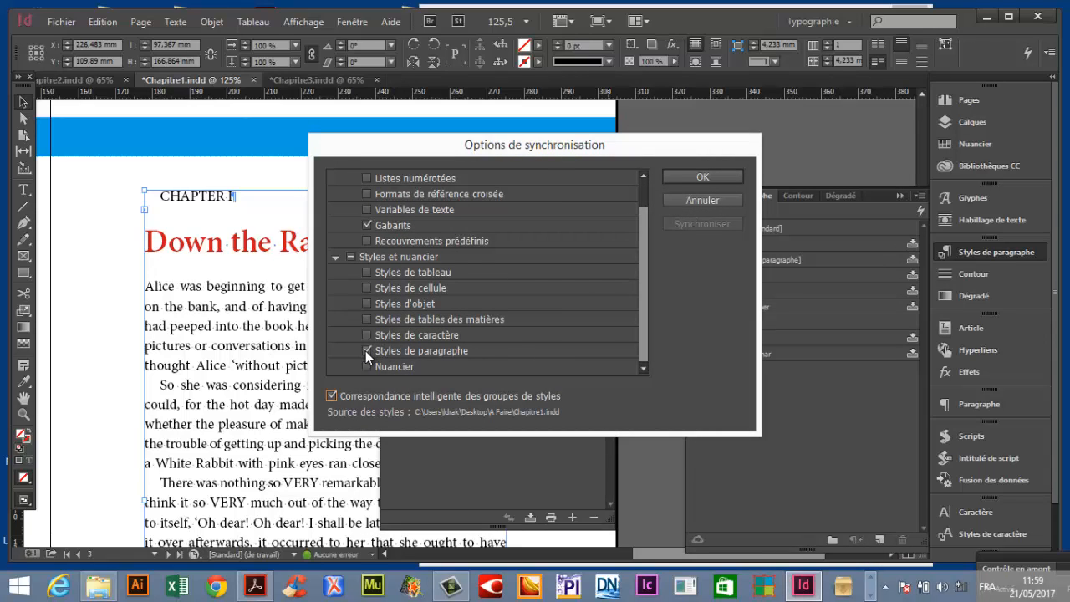
click(685, 183)
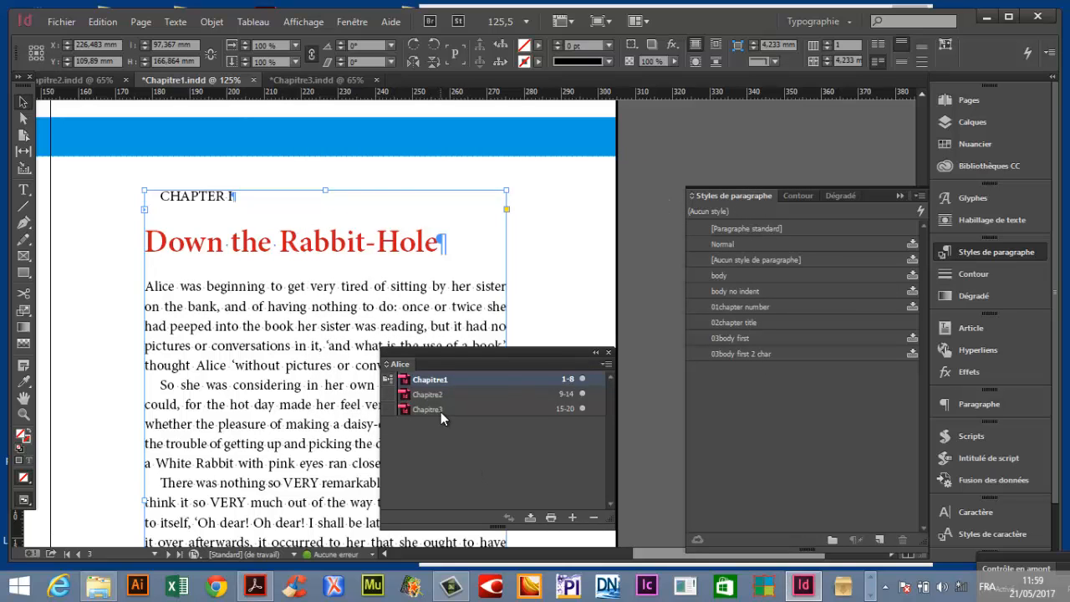
Select Chapitre1 to Chapitre3, recheck the Gabarits and Styles de paragraphe options, and synchronize the whole Alice book.
click(606, 365)
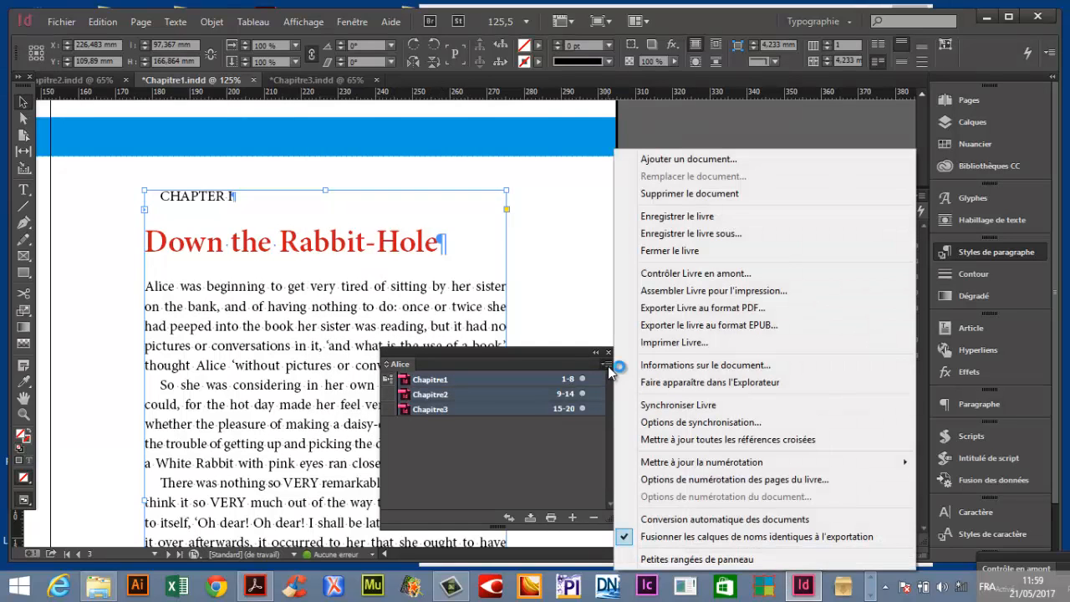
click(681, 422)
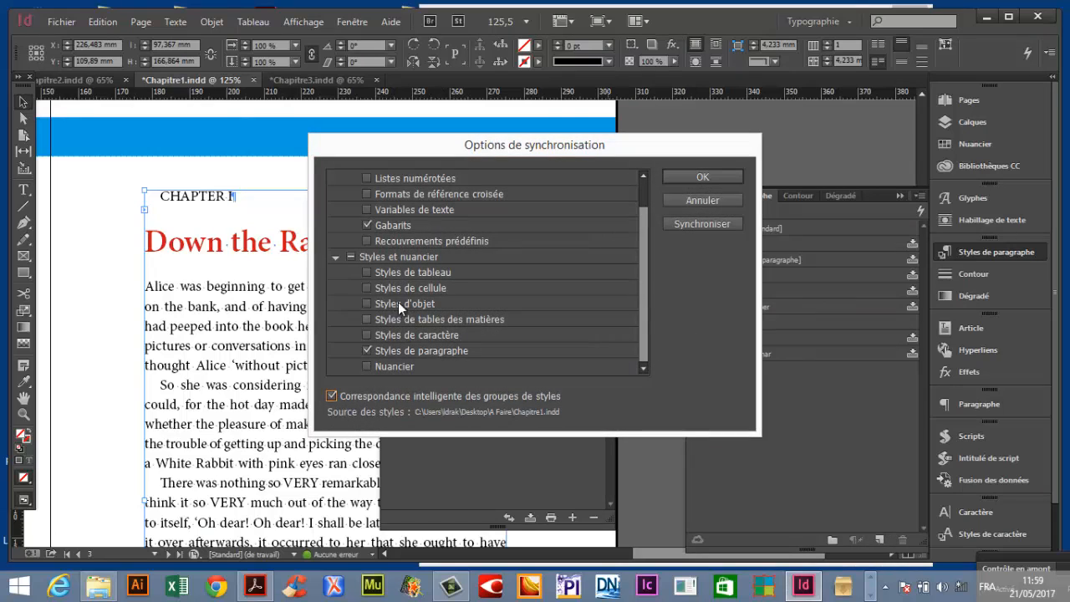
click(701, 176)
click(606, 364)
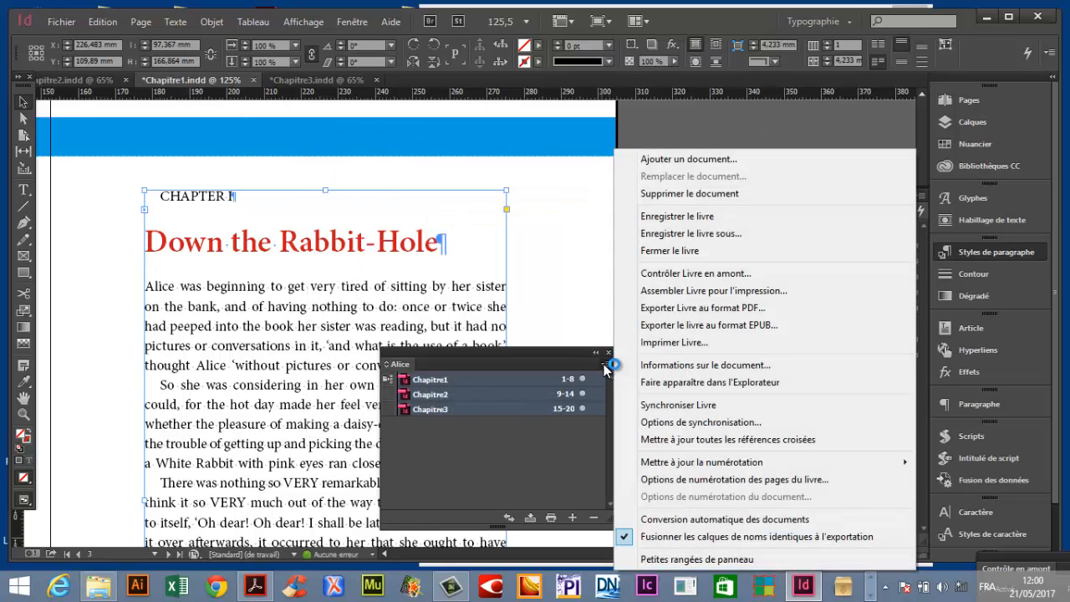
click(677, 404)
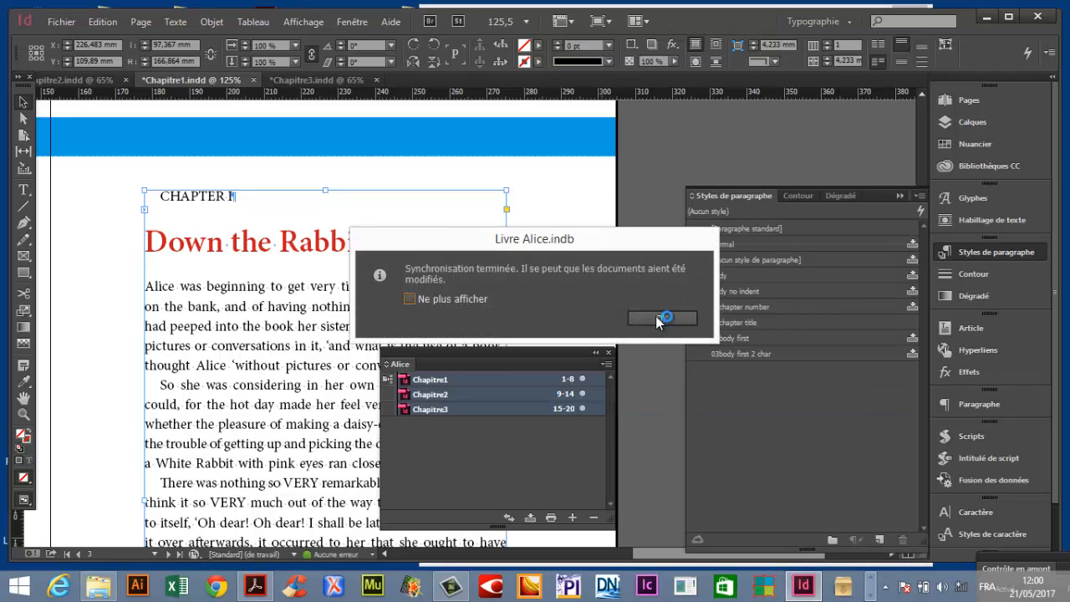
click(657, 318)
Check the chapter title colour on Chapitre3's page 15, Chapitre2's page 9 and Chapitre1's page 3.
click(455, 393)
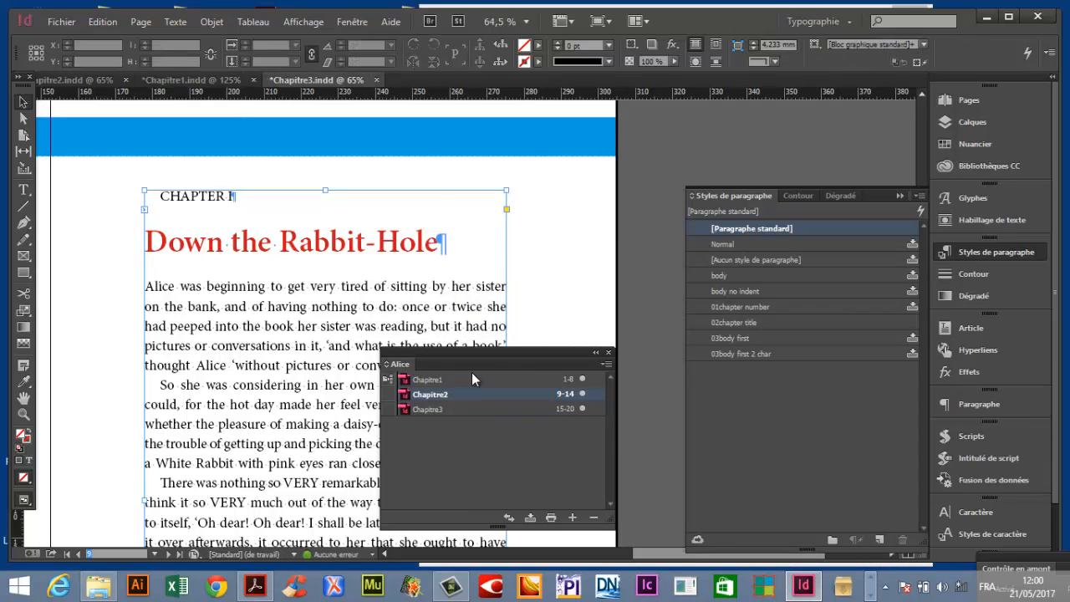
scroll(473, 219, down, 10)
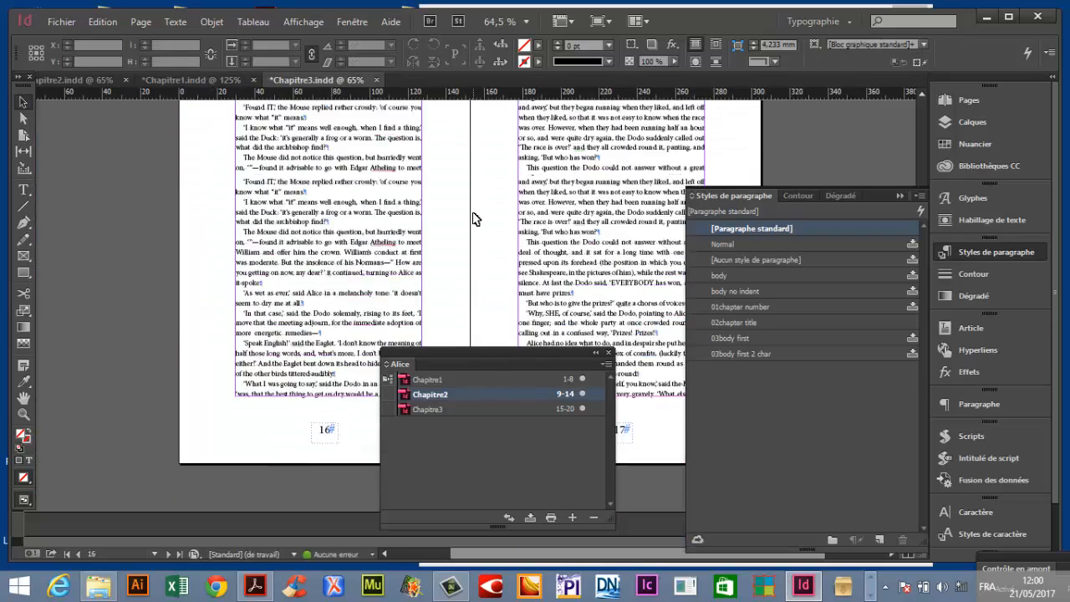
scroll(473, 219, up, 10)
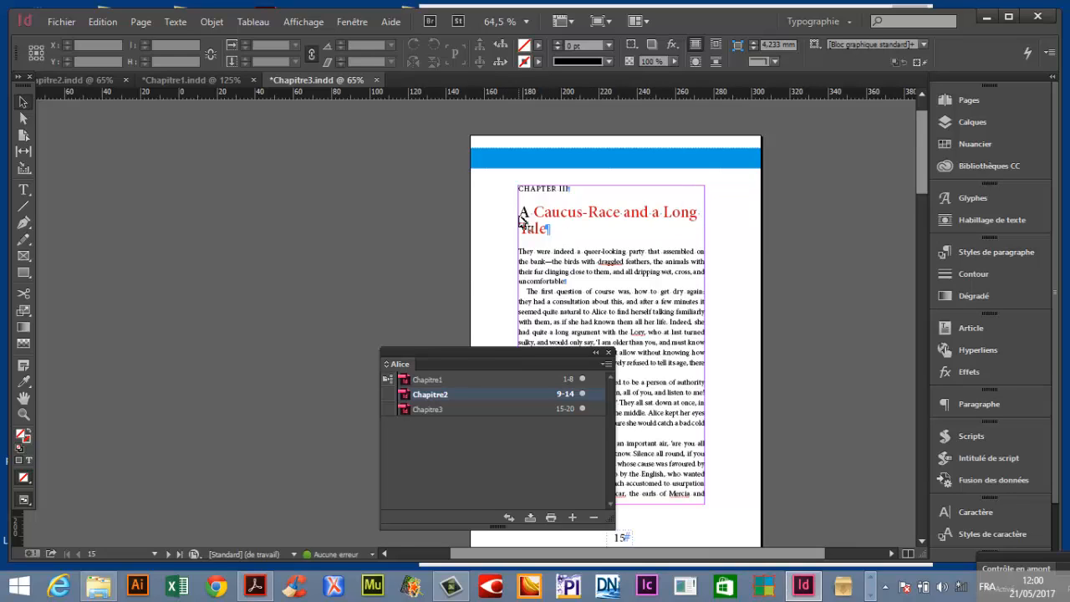
click(434, 411)
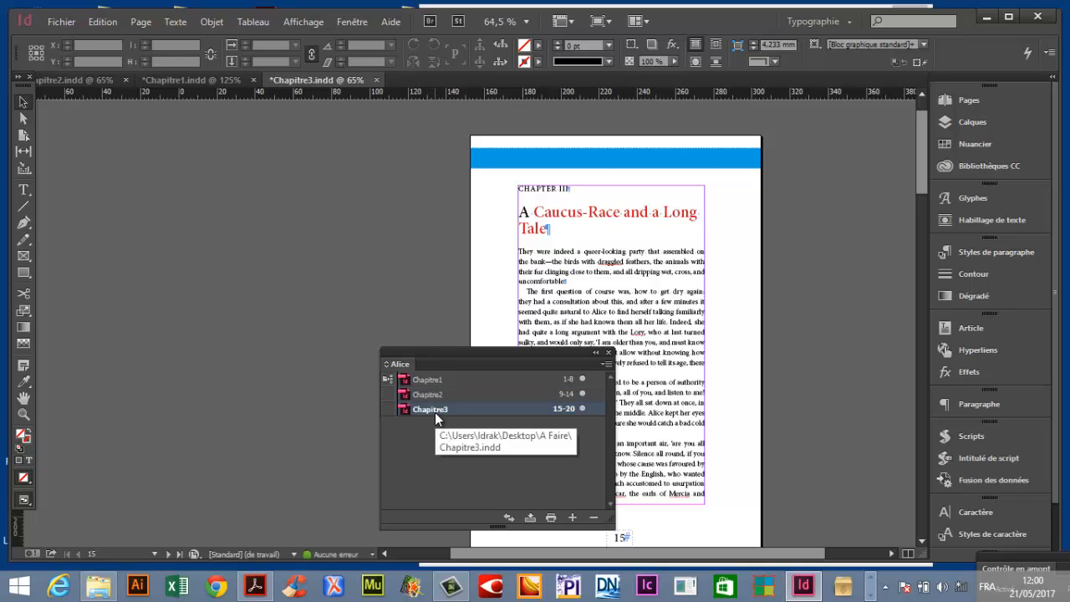
double_click(435, 411)
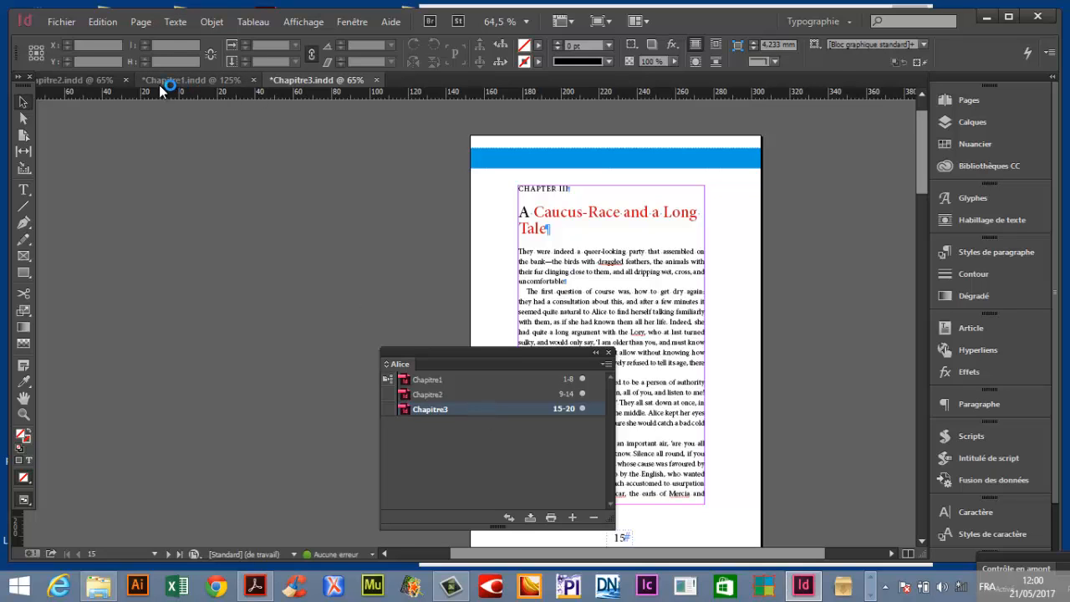
click(82, 80)
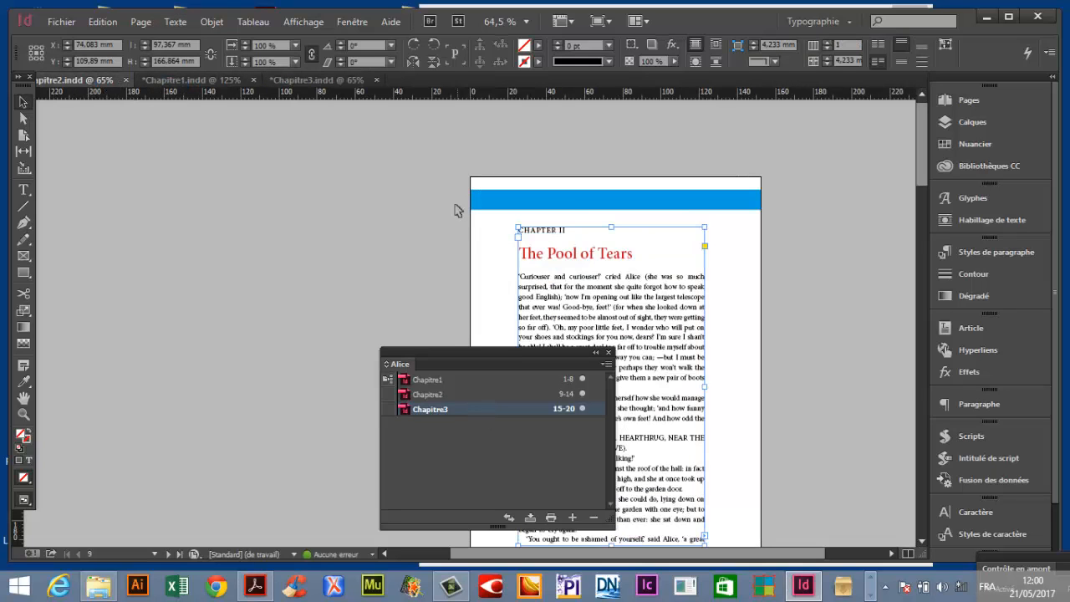
click(167, 79)
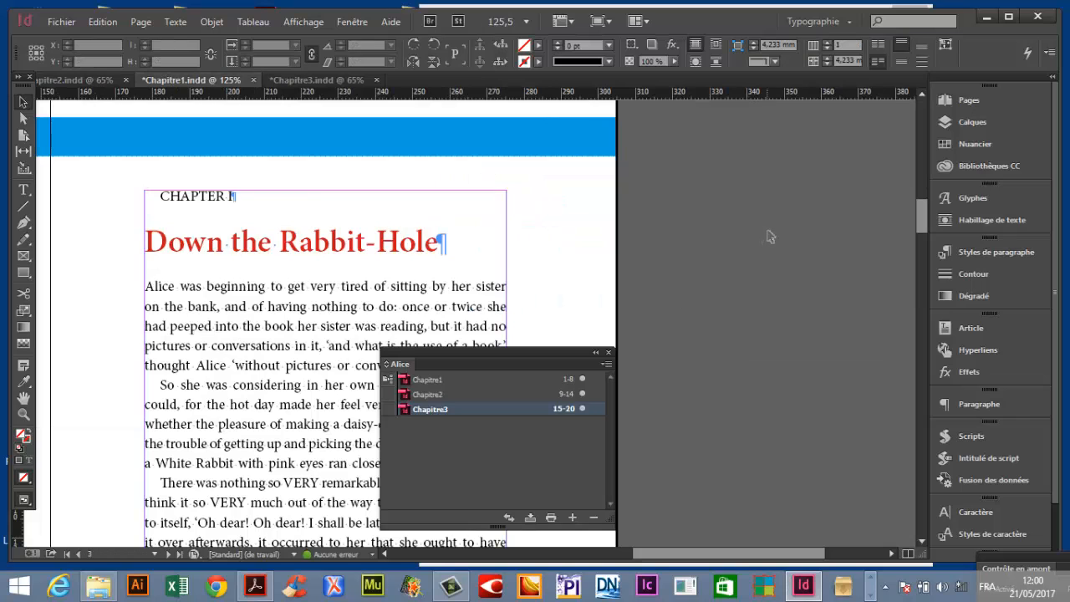
Fit Chapitre1's spread of pages 2 and 3 in view and move the Alice book window up over page 3.
key(h)
key(ctrl+alt+0)
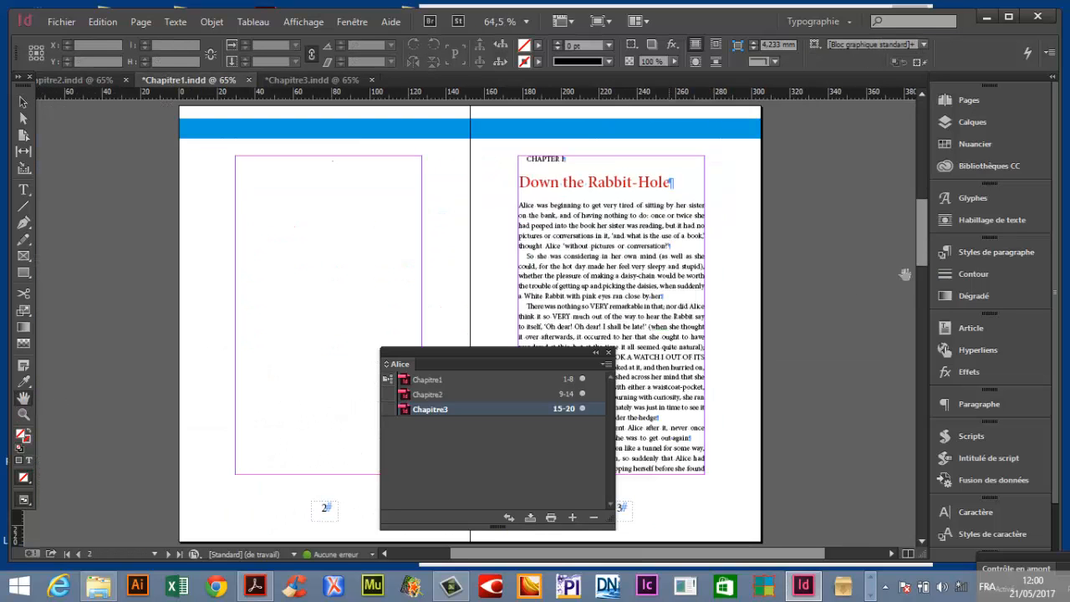
click(24, 101)
drag(589, 355, 822, 206)
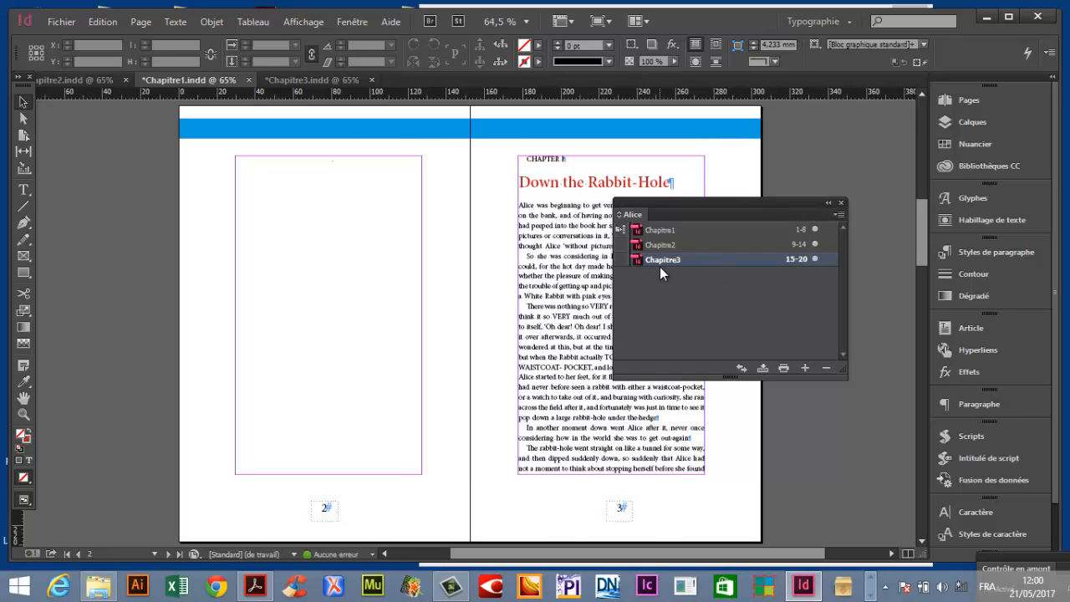
Select Chapitre1 to Chapitre3 in the Alice book and look up the command for exporting the book as PDF, without running it.
click(695, 231)
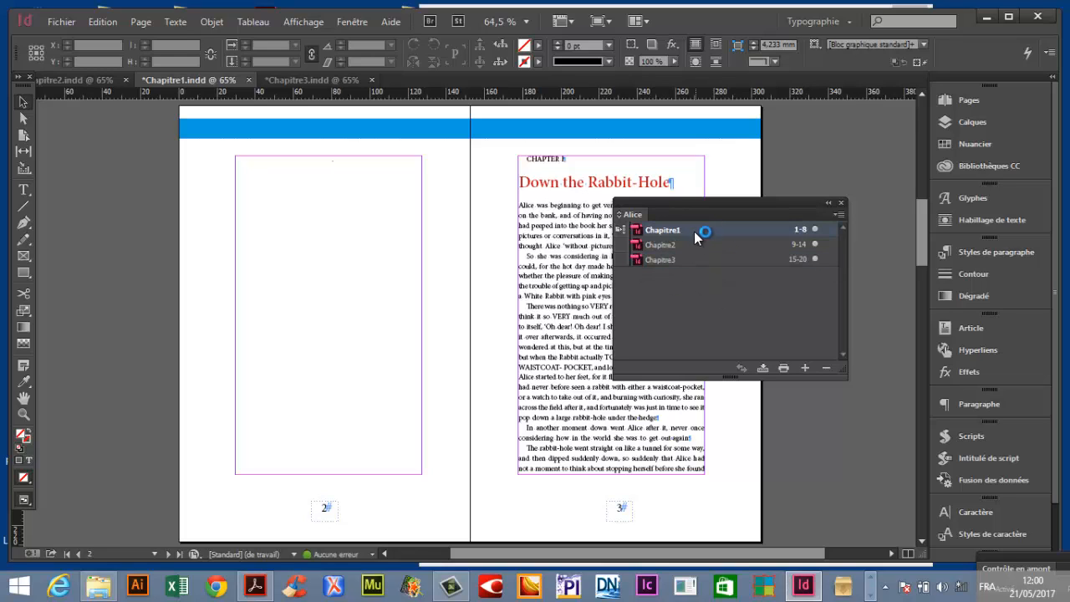
click(694, 259)
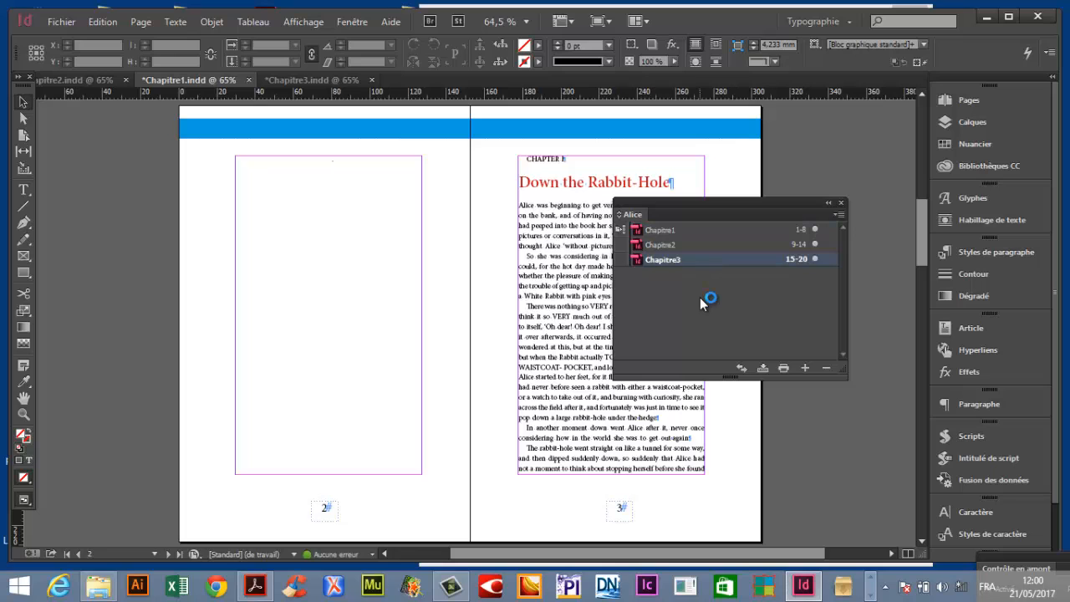
click(659, 231)
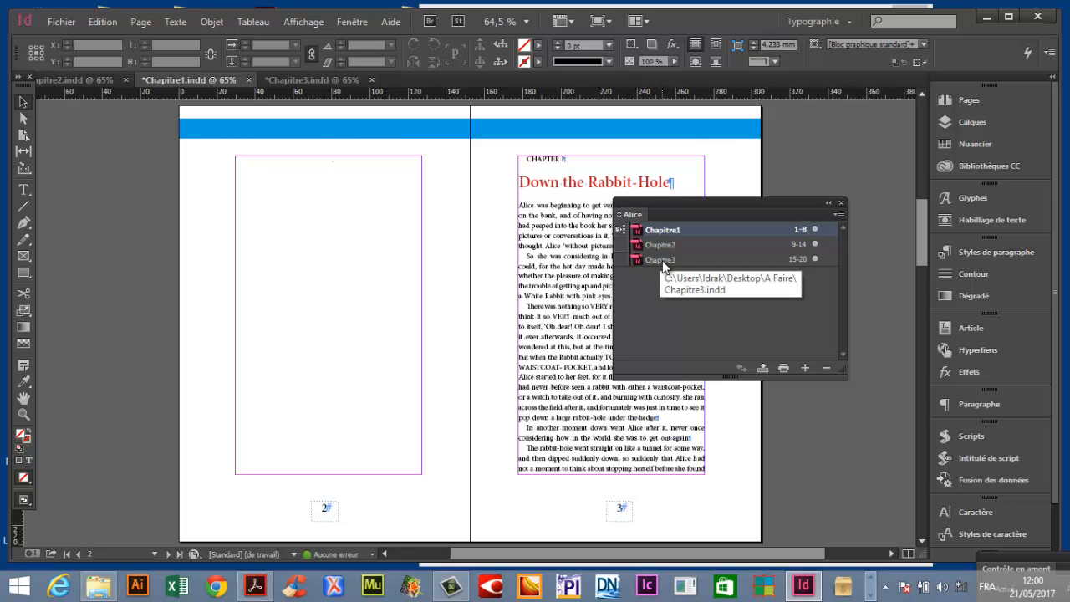
shift+click(658, 257)
click(839, 214)
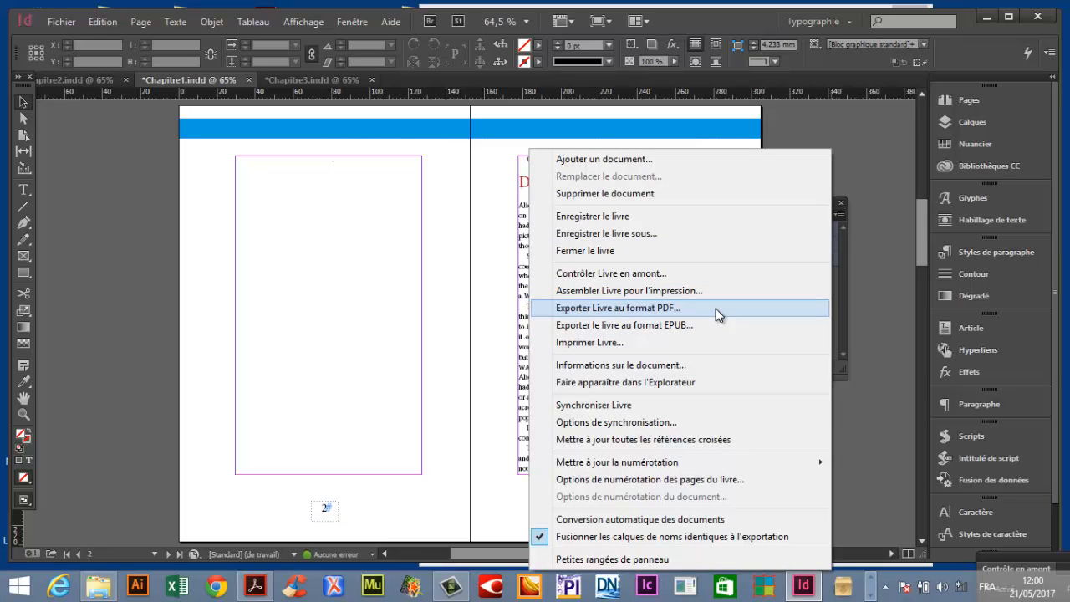
click(203, 262)
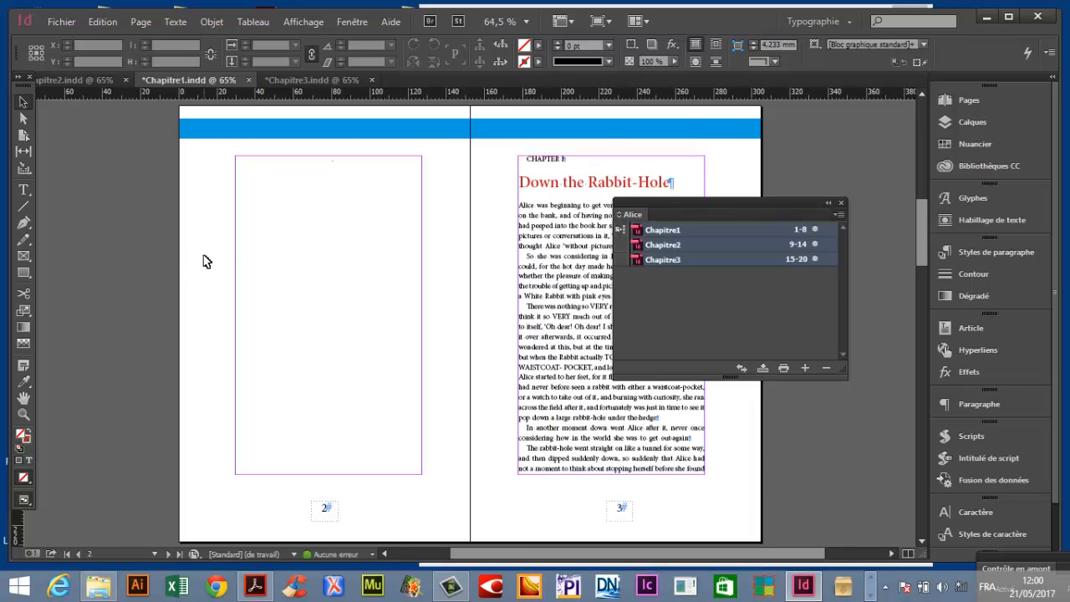